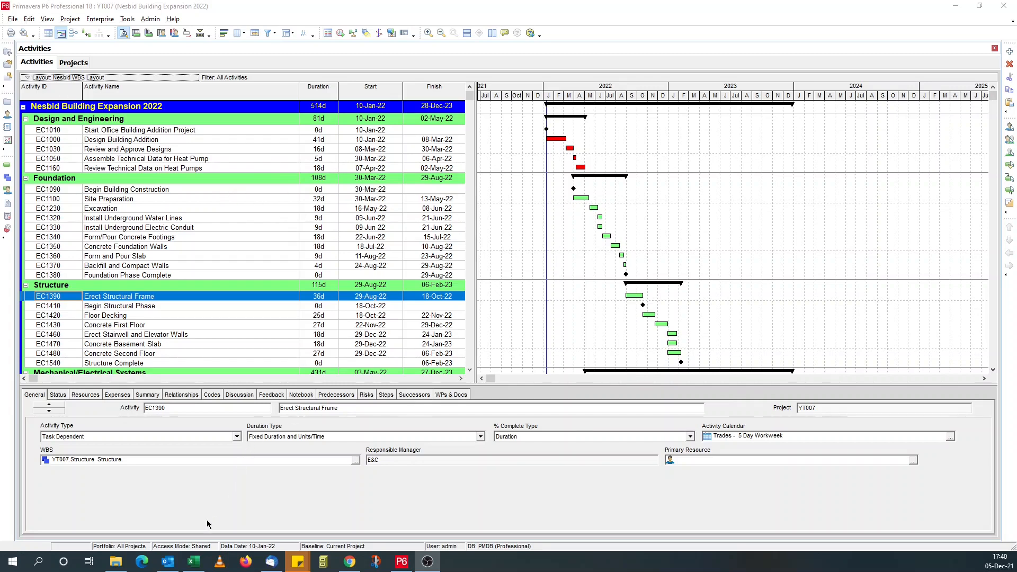
Switch to Excel and format the Start and Finish date columns with the custom number format mmm-yy
left_click(201, 567)
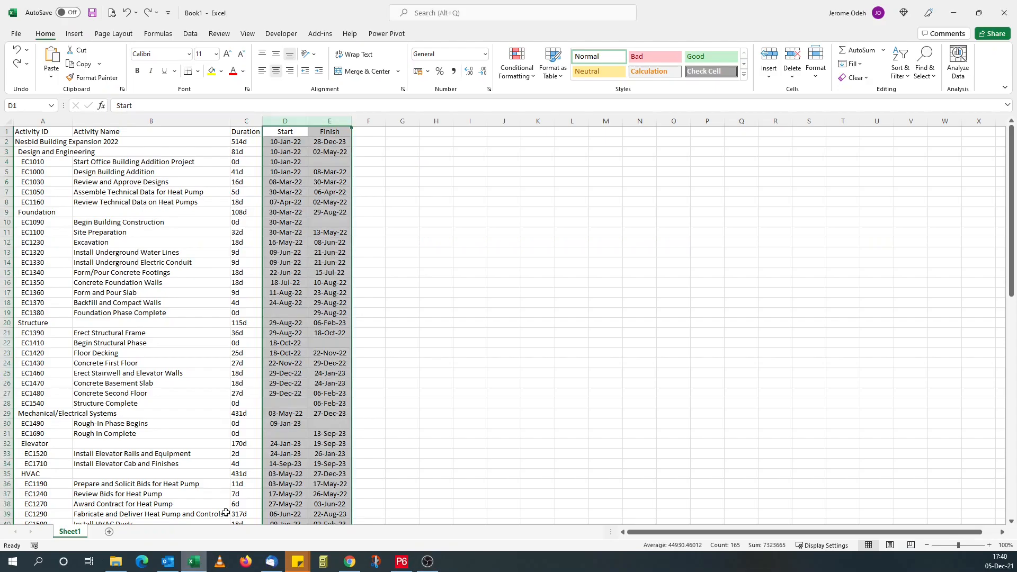
right_click(294, 142)
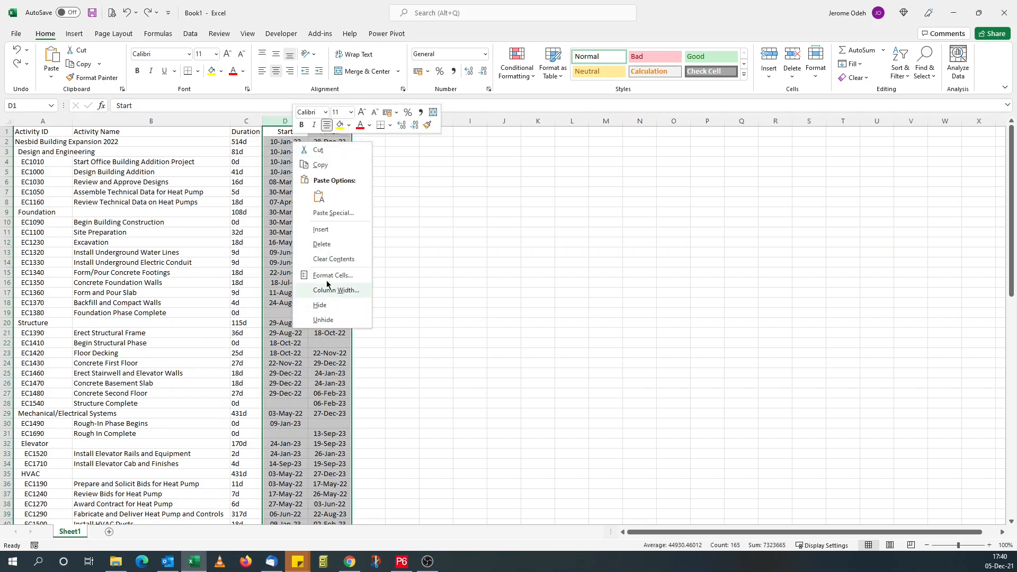
left_click(325, 276)
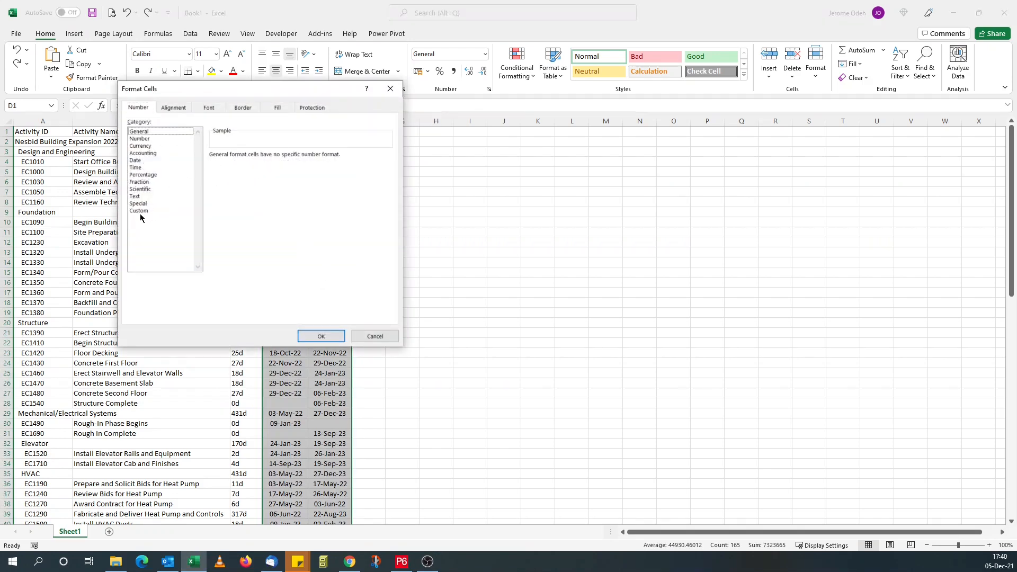
left_click(139, 210)
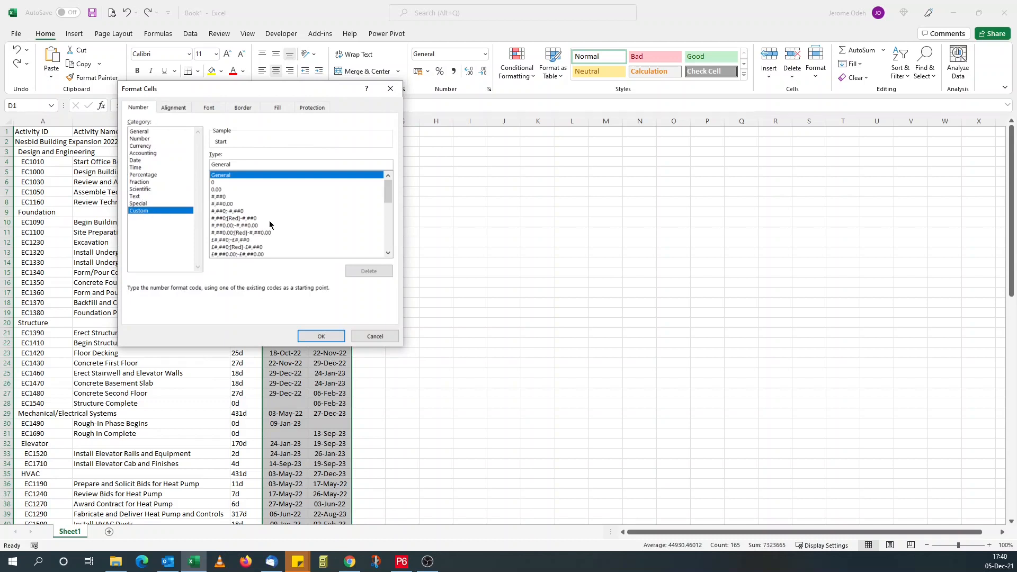
left_click_drag(387, 253, 386, 255)
left_click(238, 227)
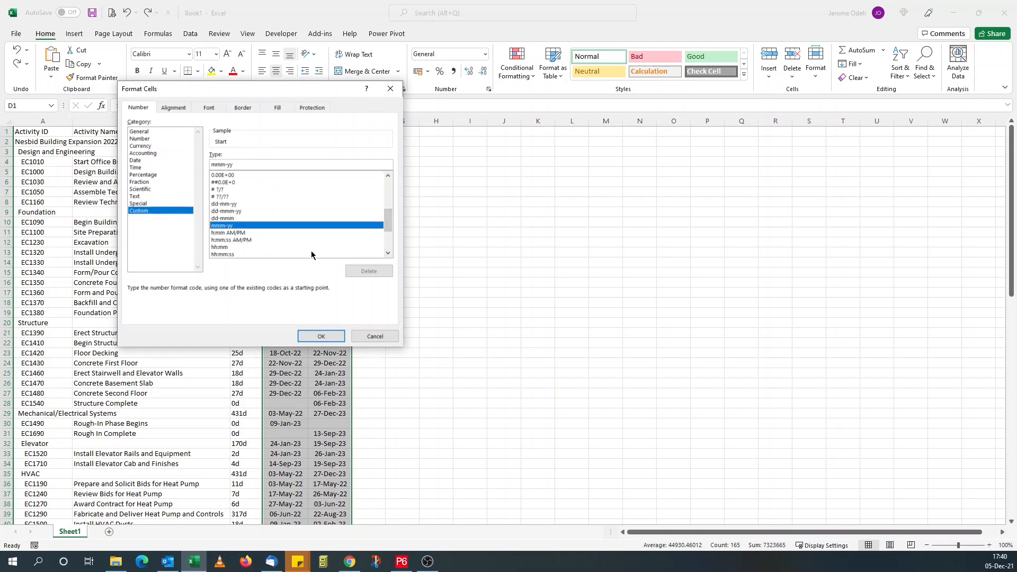
left_click(329, 334)
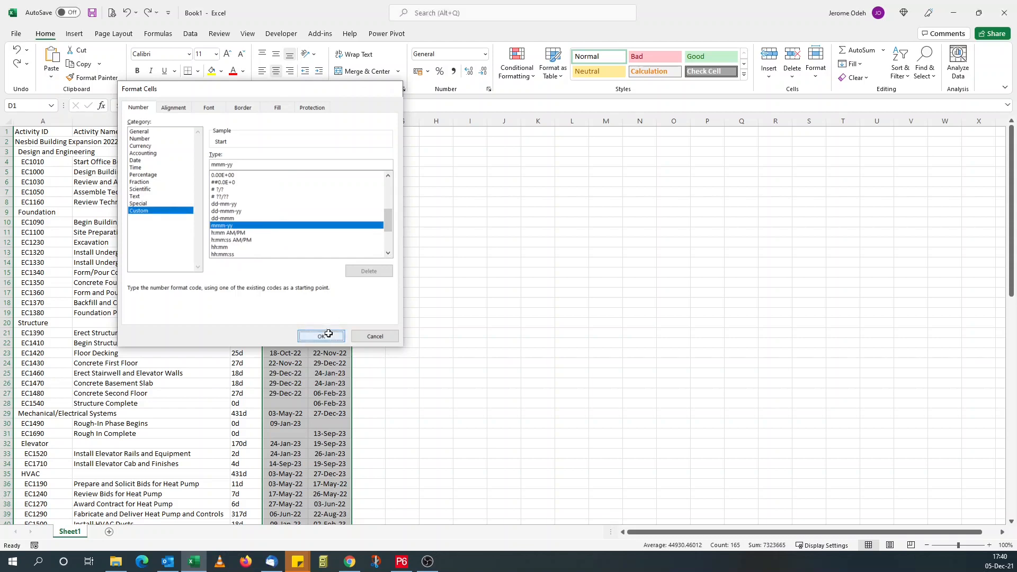
left_click(329, 321)
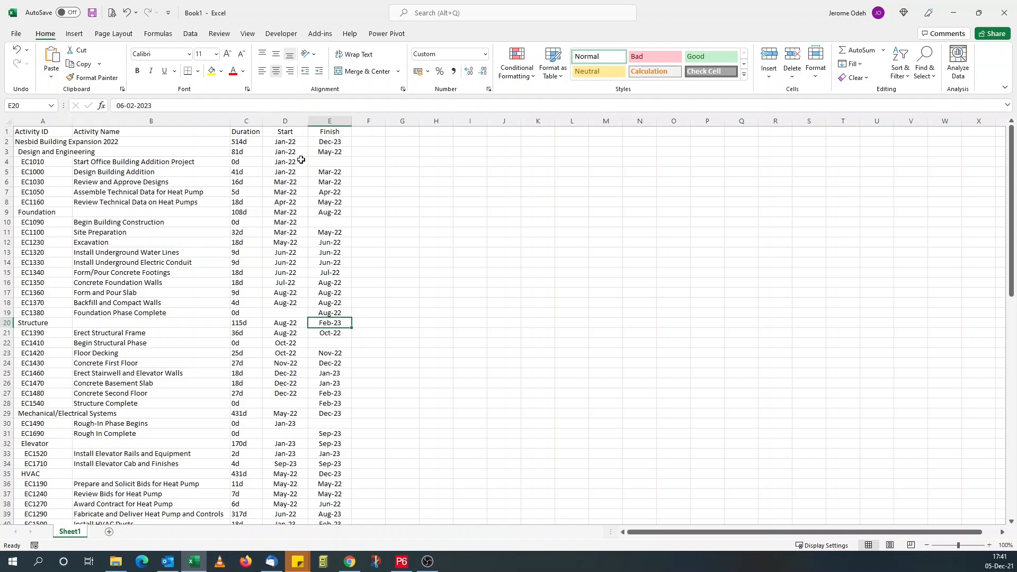
Switch back to Primavera P6 and open the date format settings in the user preferences
left_click(402, 562)
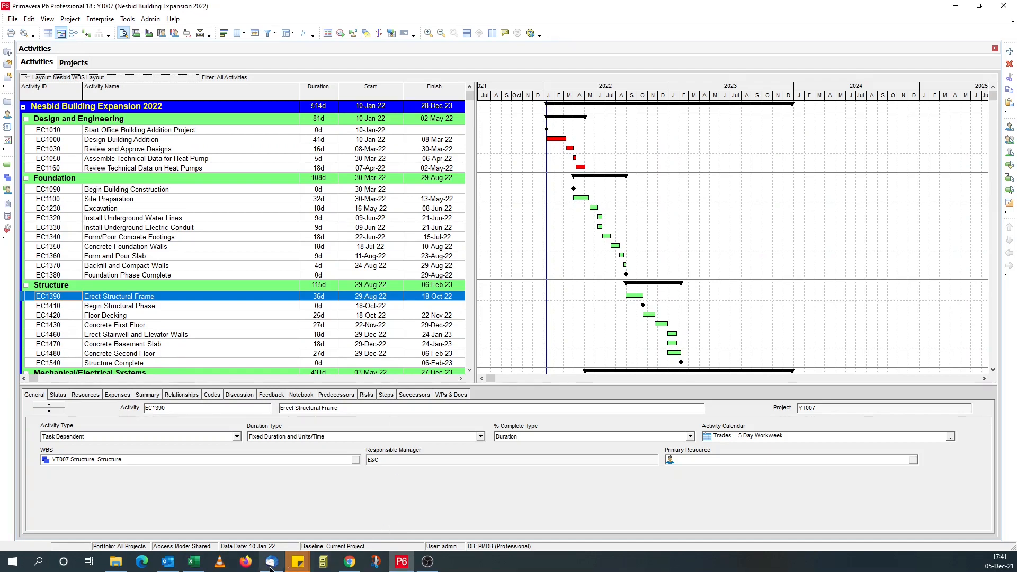
left_click(194, 562)
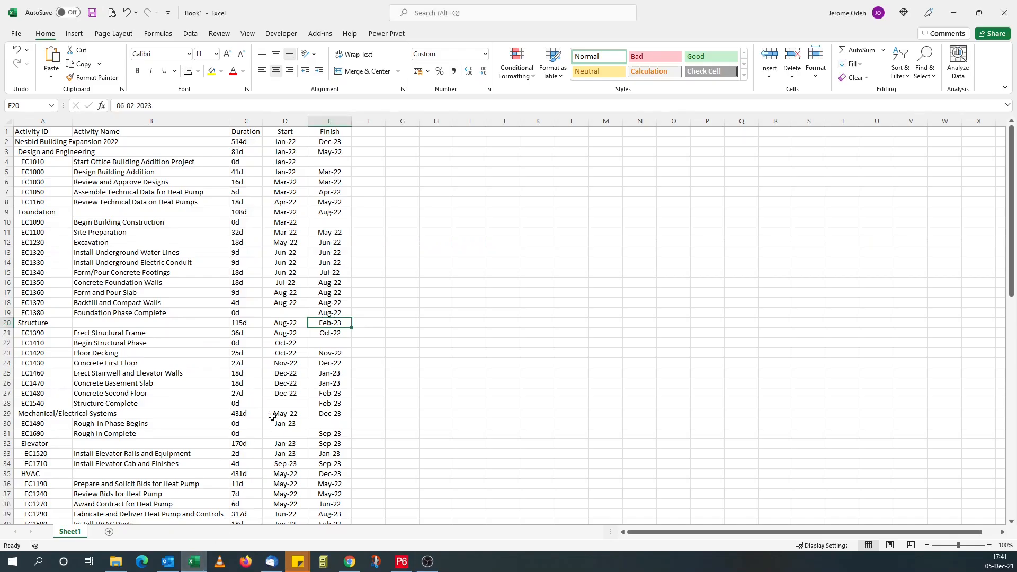
left_click(402, 563)
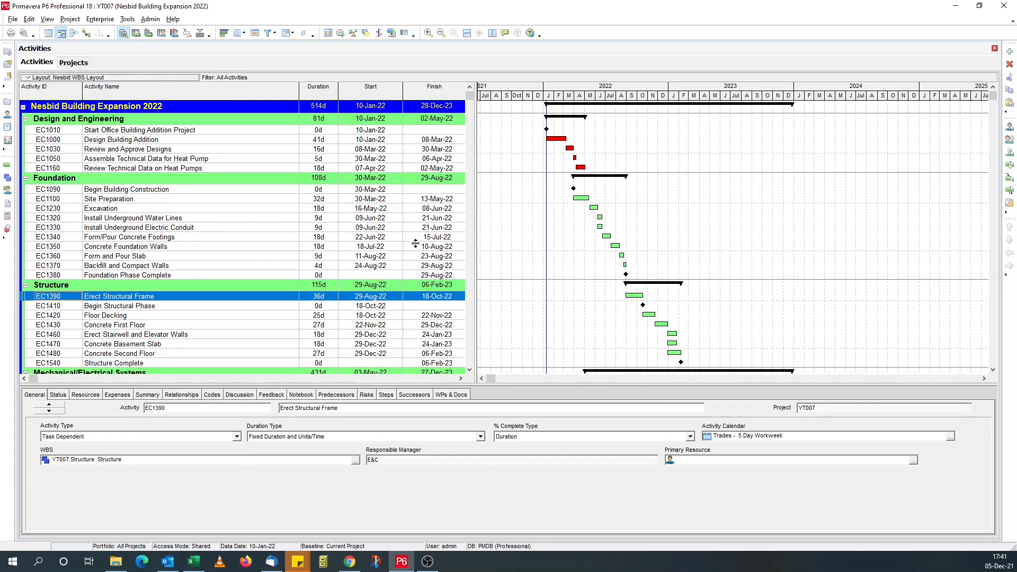
left_click(29, 20)
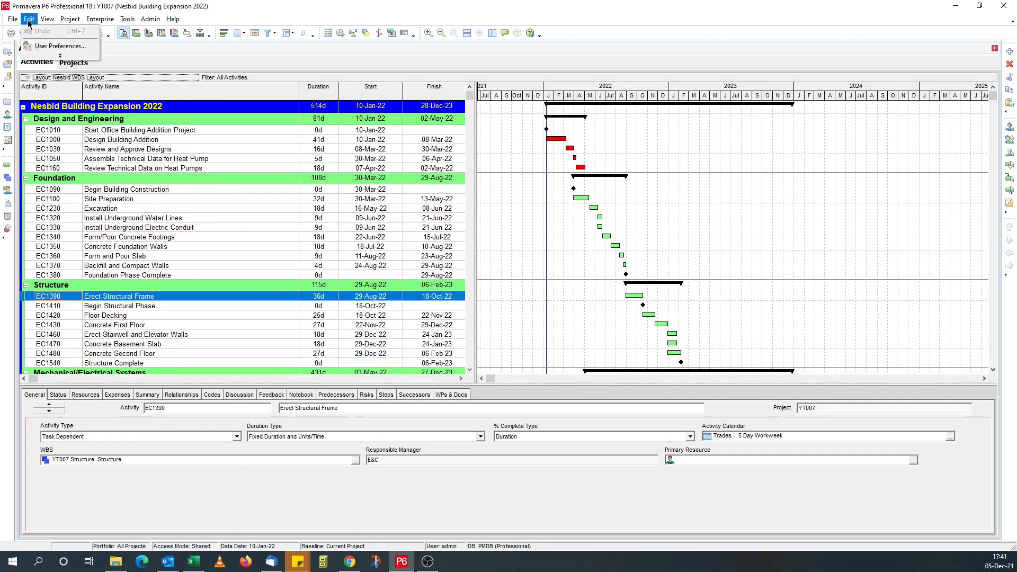
left_click(45, 48)
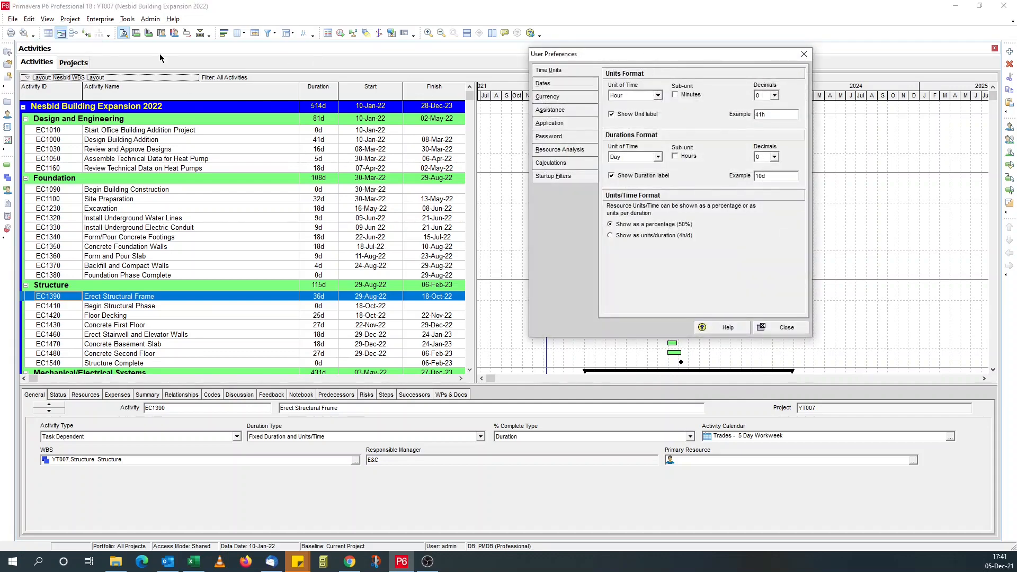
left_click_drag(677, 57, 543, 90)
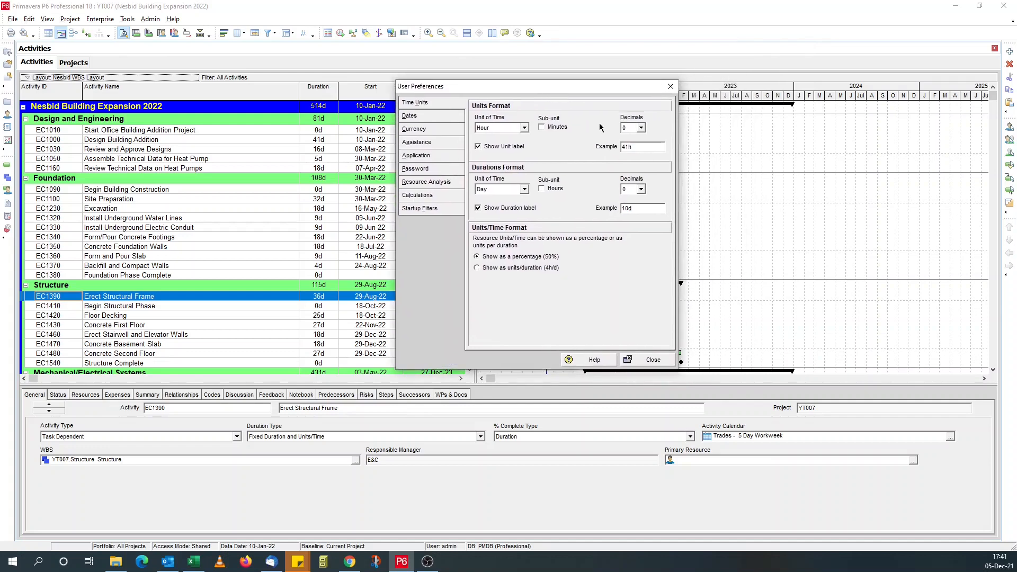
key("Escape")
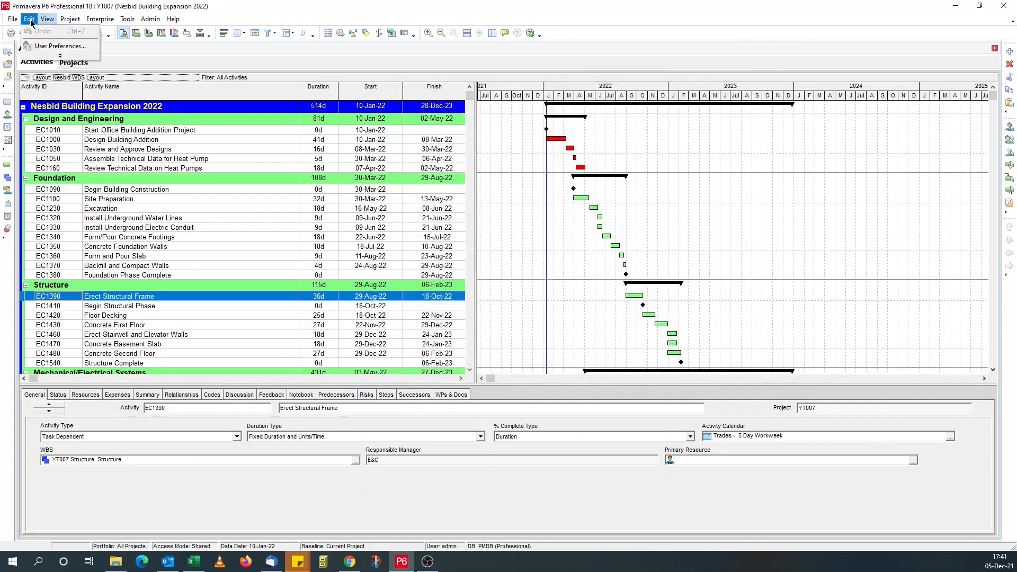
left_click(36, 47)
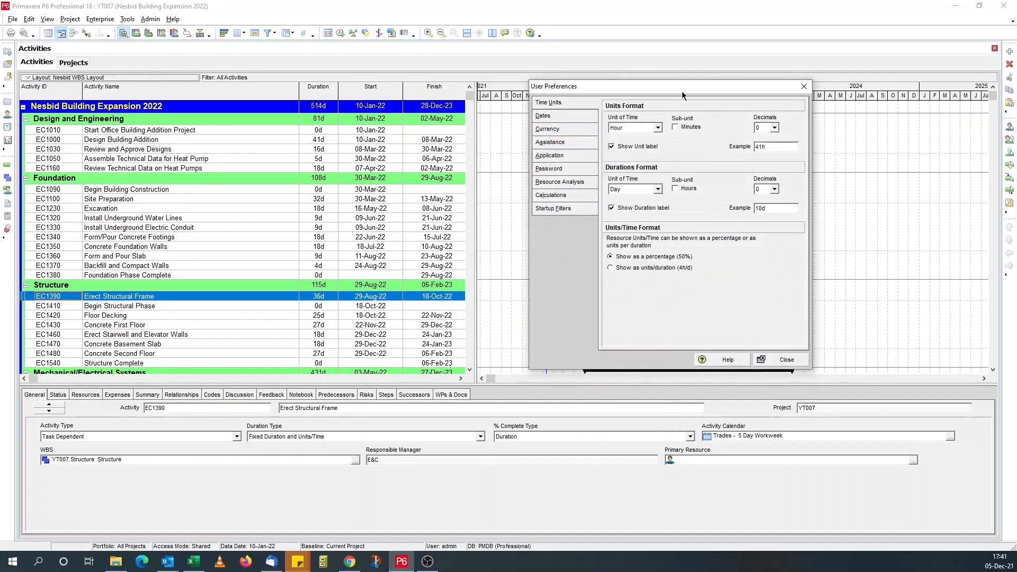
left_click(561, 119)
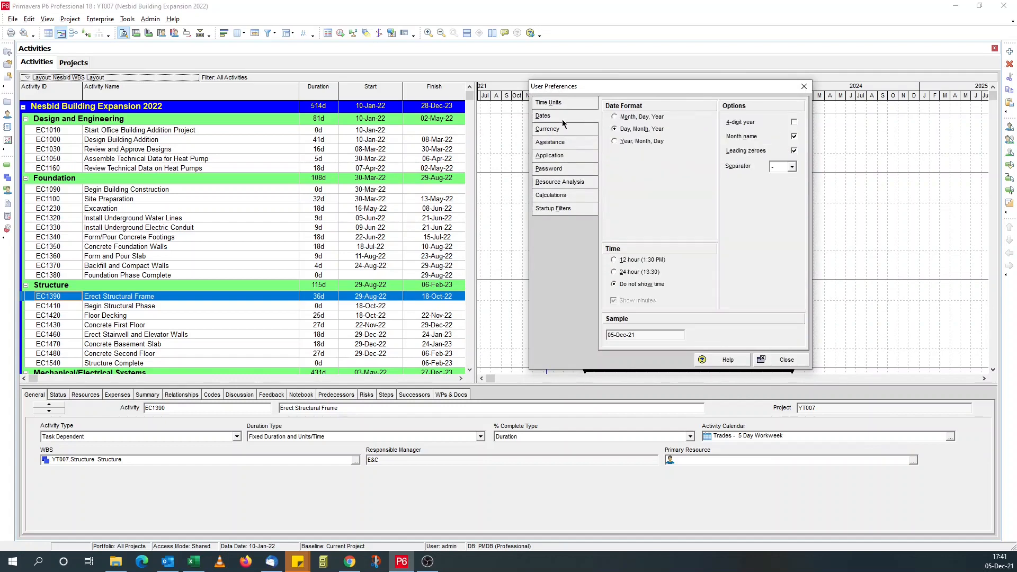
Turn off the month name option for dates and close the user preferences
left_click_drag(656, 87, 648, 87)
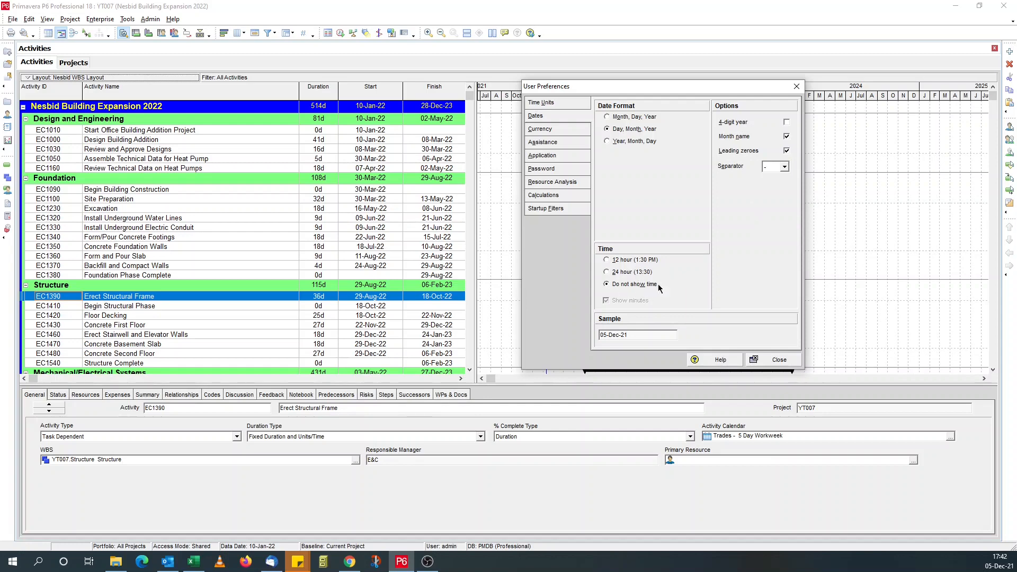
left_click_drag(627, 335, 595, 334)
left_click(786, 137)
left_click(777, 360)
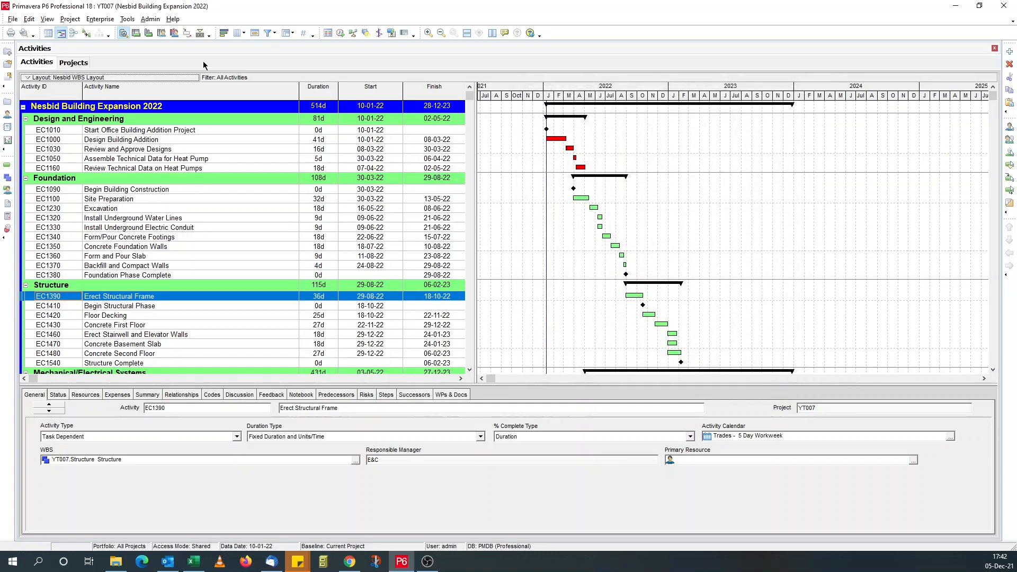
Turn the month name option on in the user preferences and set the date order to Month, Day, Year
left_click(29, 22)
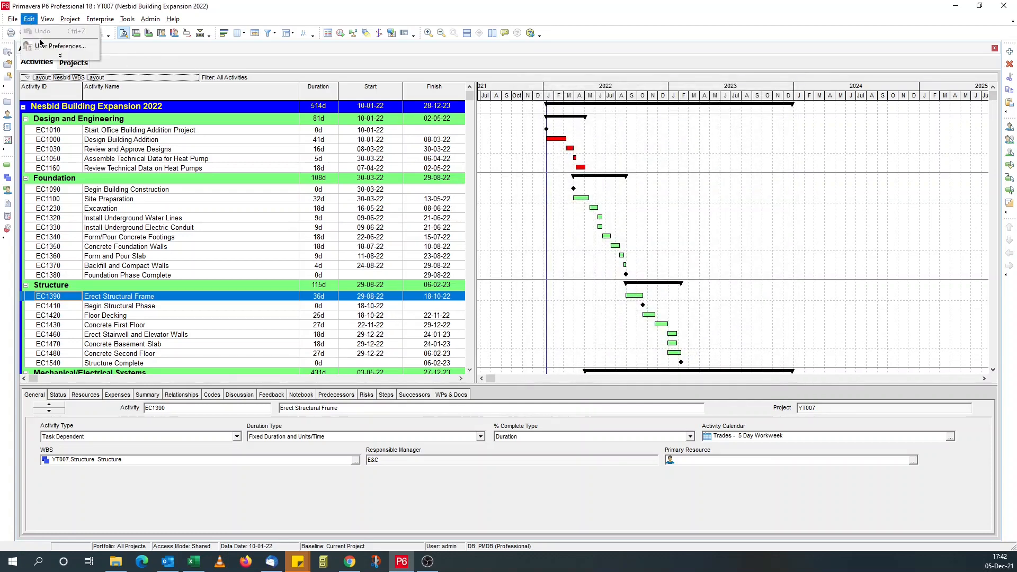
left_click(42, 45)
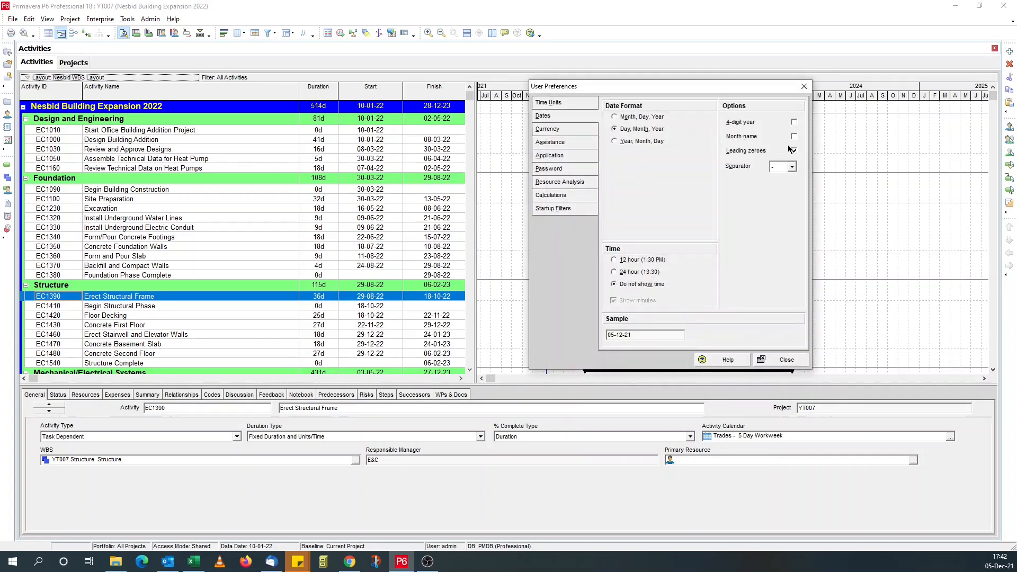
left_click(795, 136)
left_click(645, 117)
left_click(767, 363)
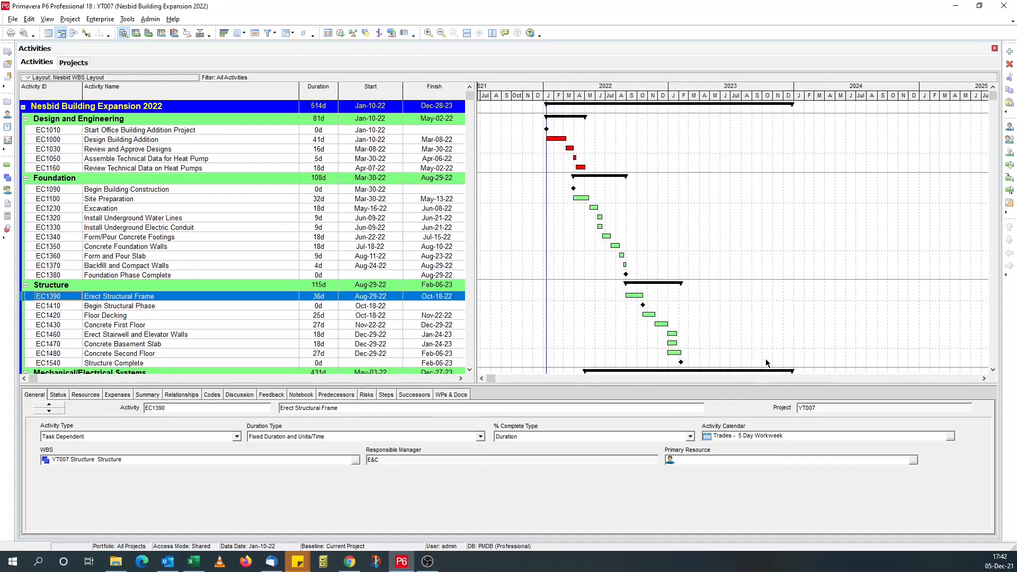
Set the date order back to Day, Month, Year and recheck the date options in the user preferences
left_click(29, 19)
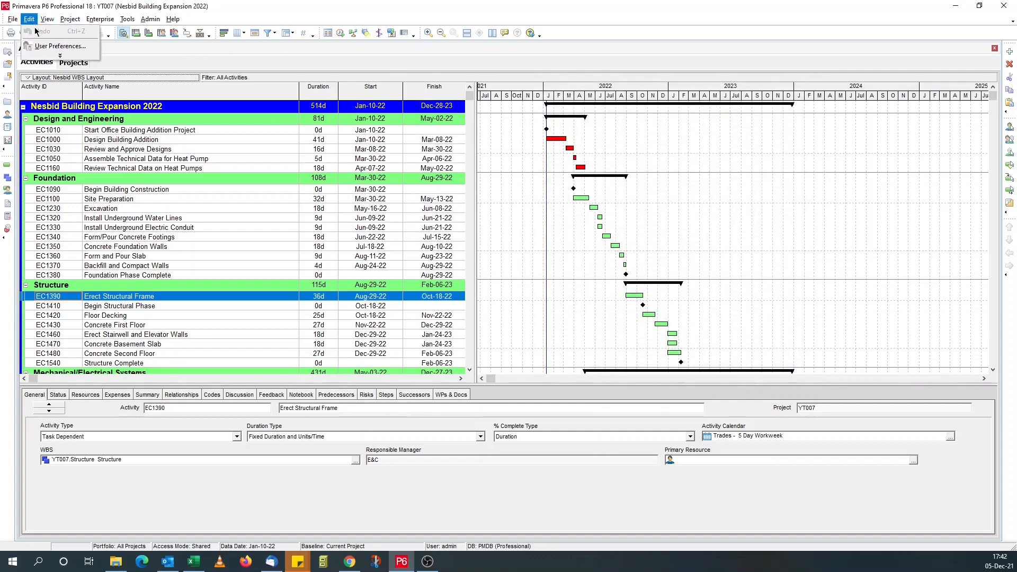
left_click(60, 46)
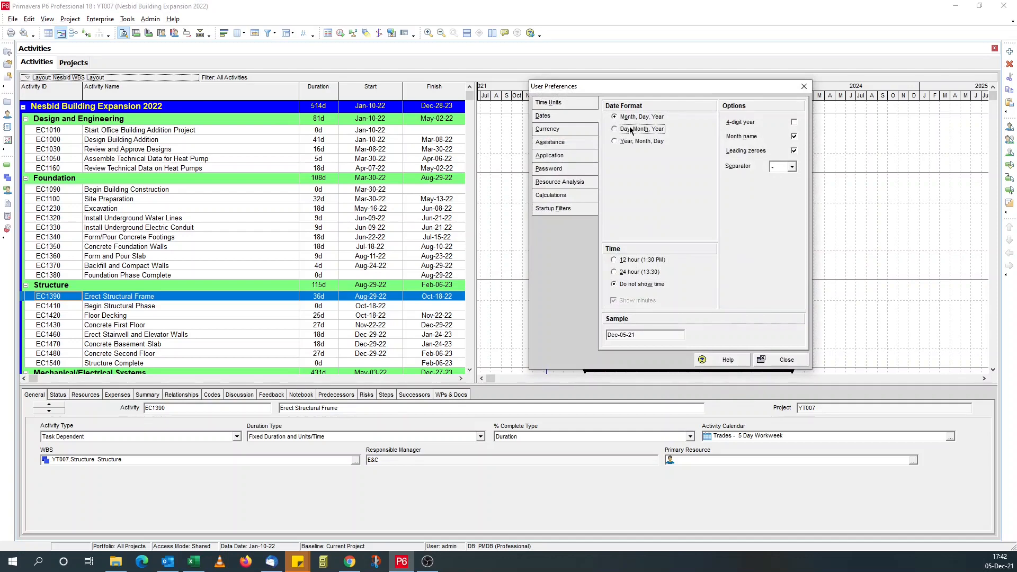
left_click(630, 129)
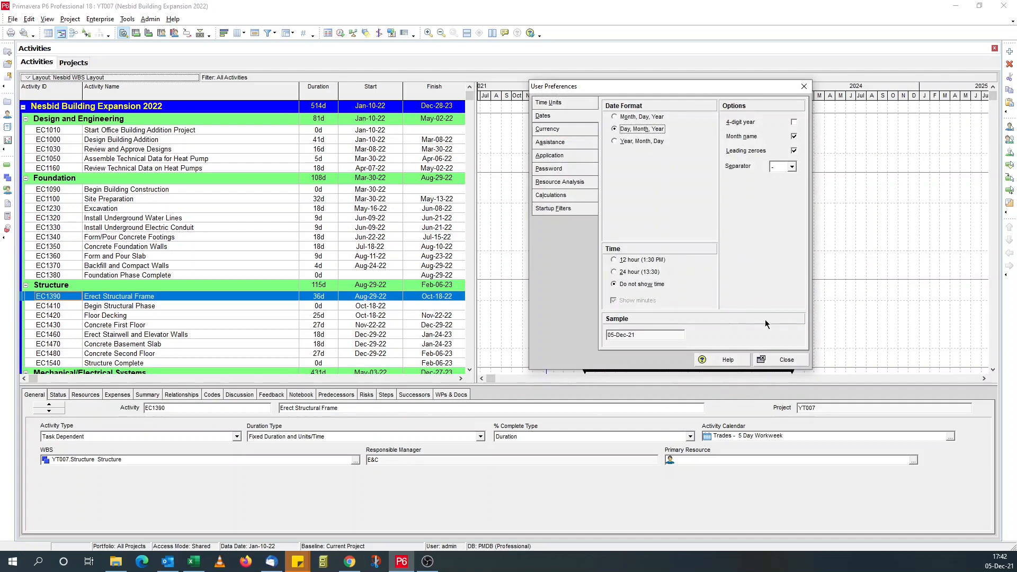
left_click(793, 359)
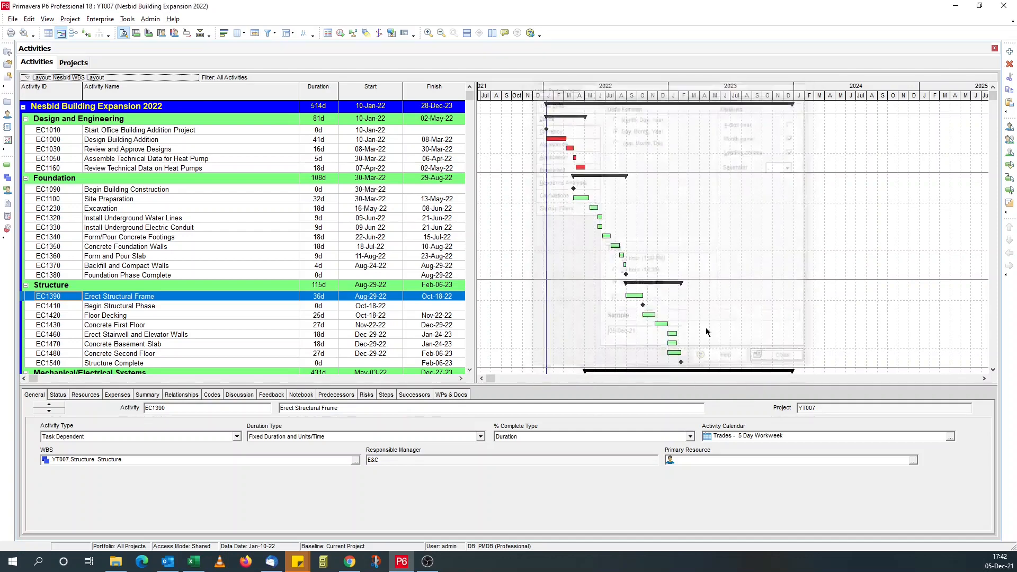
left_click(30, 19)
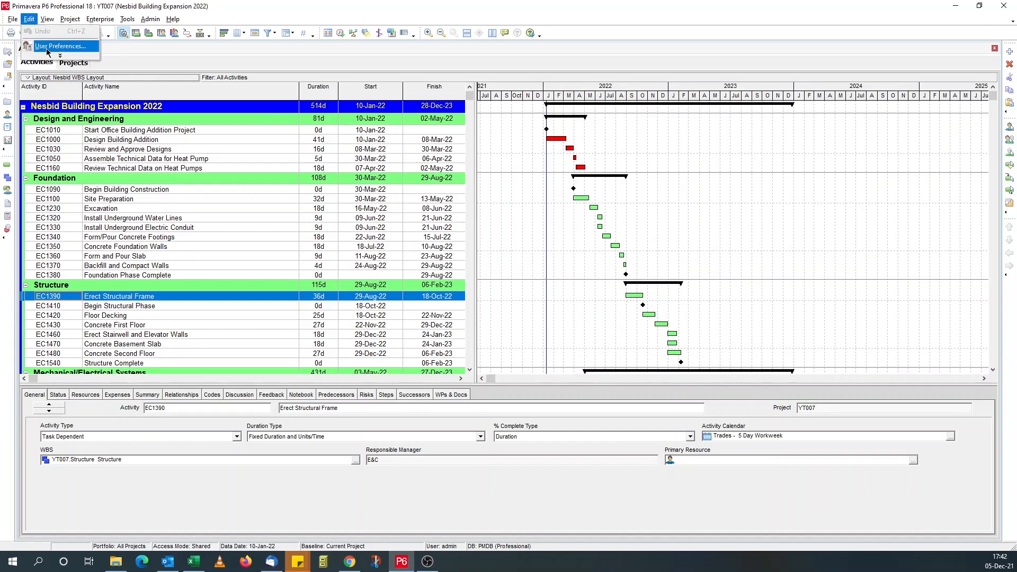
left_click(60, 46)
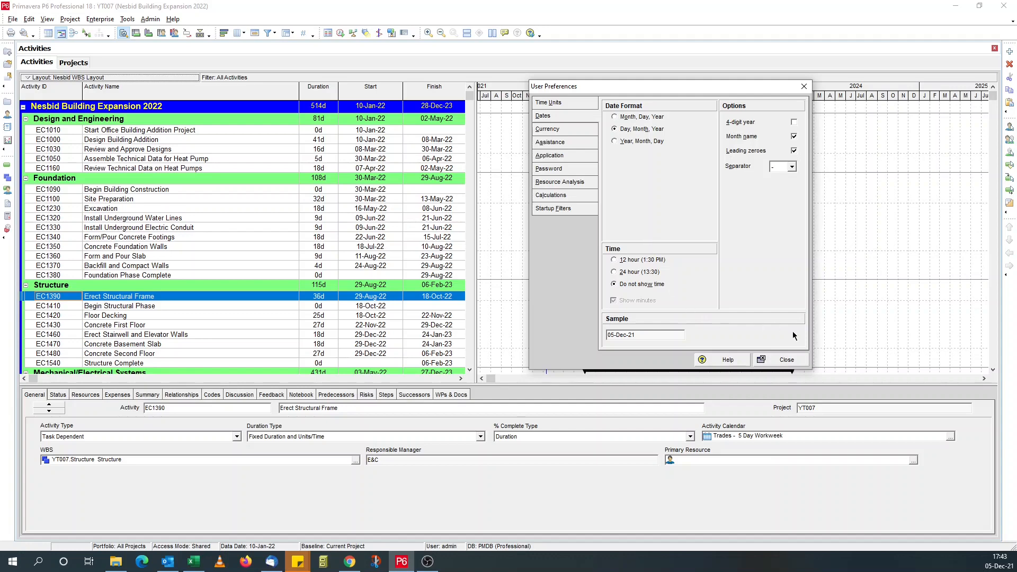
left_click(786, 360)
Add a Text user defined field for activities titled "Formatted Start Date"
left_click(98, 20)
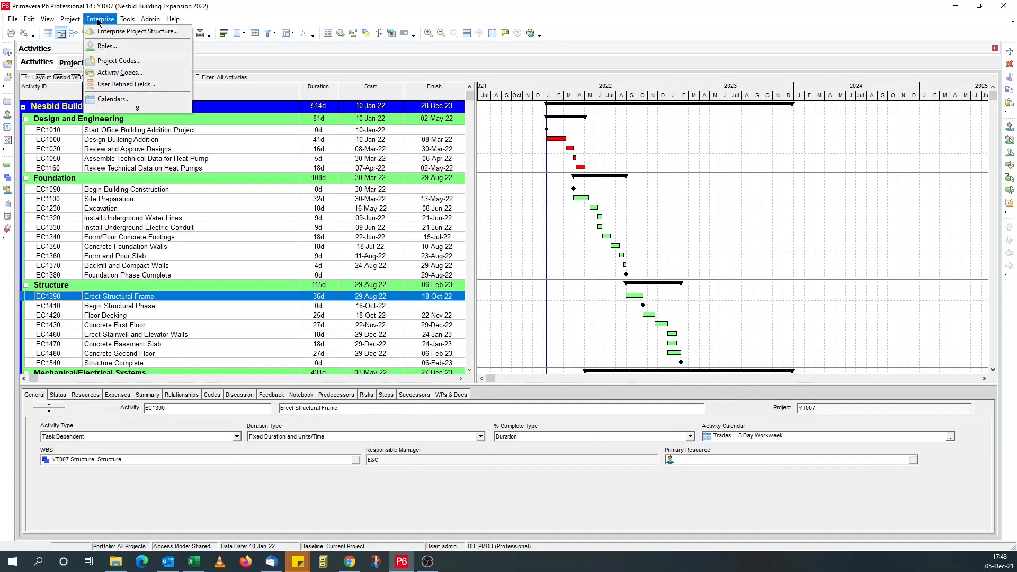
left_click(119, 84)
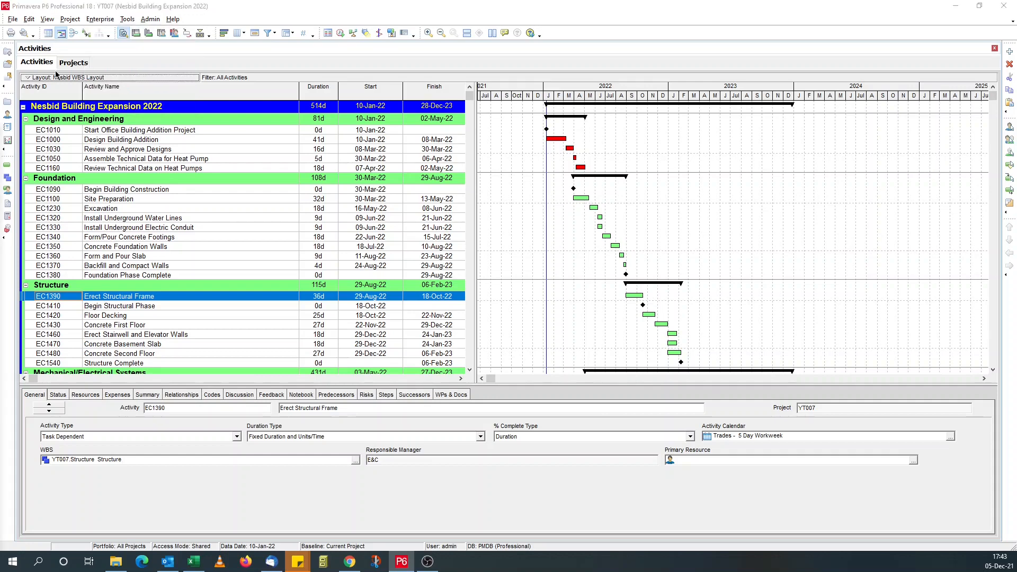
left_click_drag(211, 122, 555, 102)
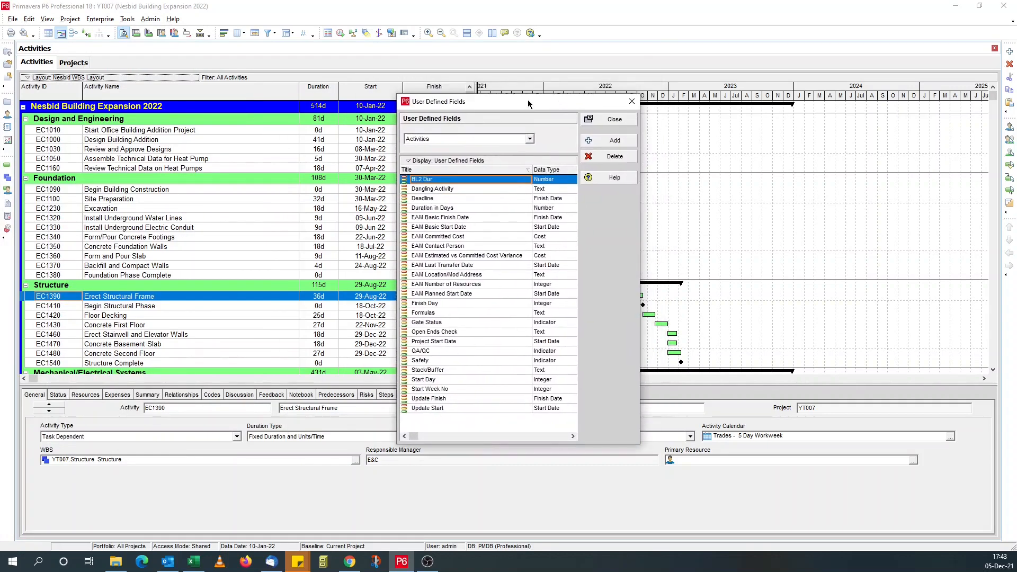
left_click(597, 141)
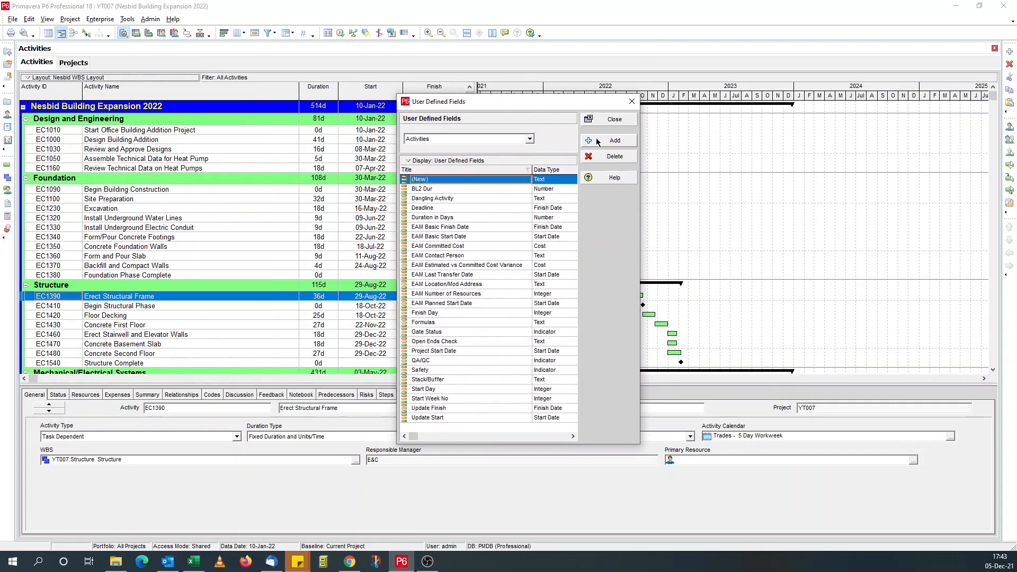
left_click(465, 179)
type("For")
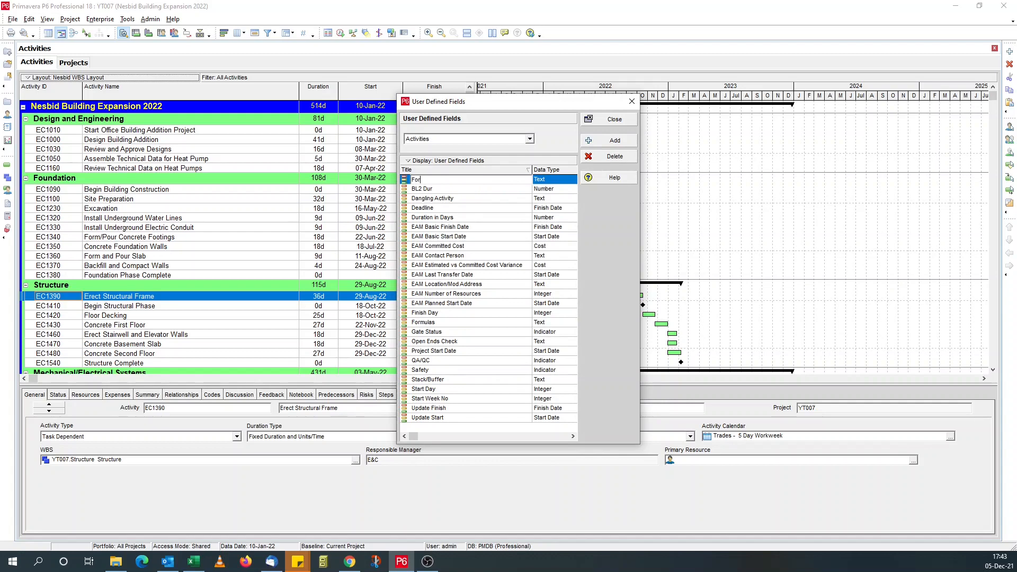
type("atted Start Date")
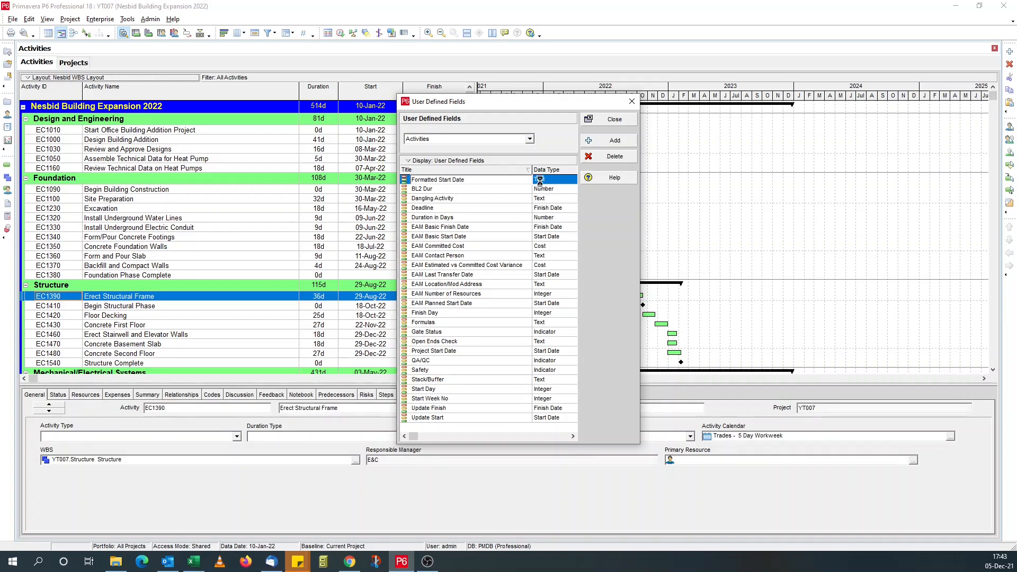
left_click(539, 186)
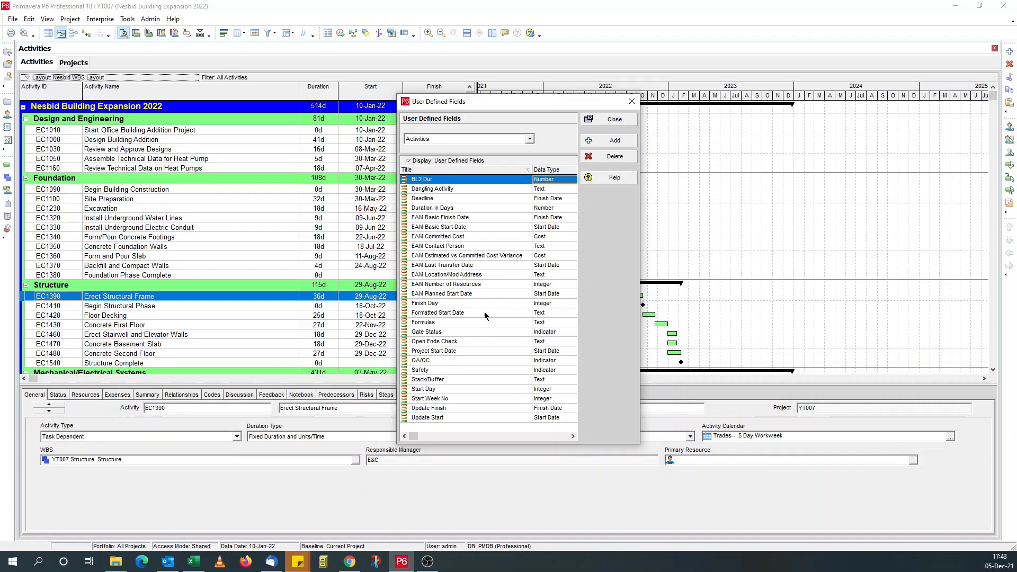
Add a second Text user defined field for activities titled "Formatted Finish Date" and close the user defined fields
left_click(605, 144)
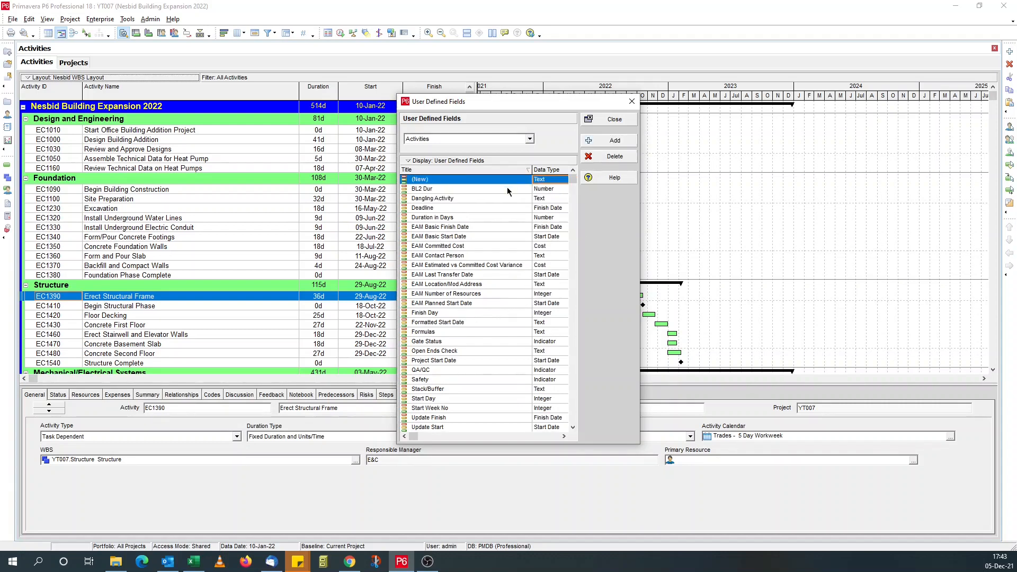
left_click(464, 179)
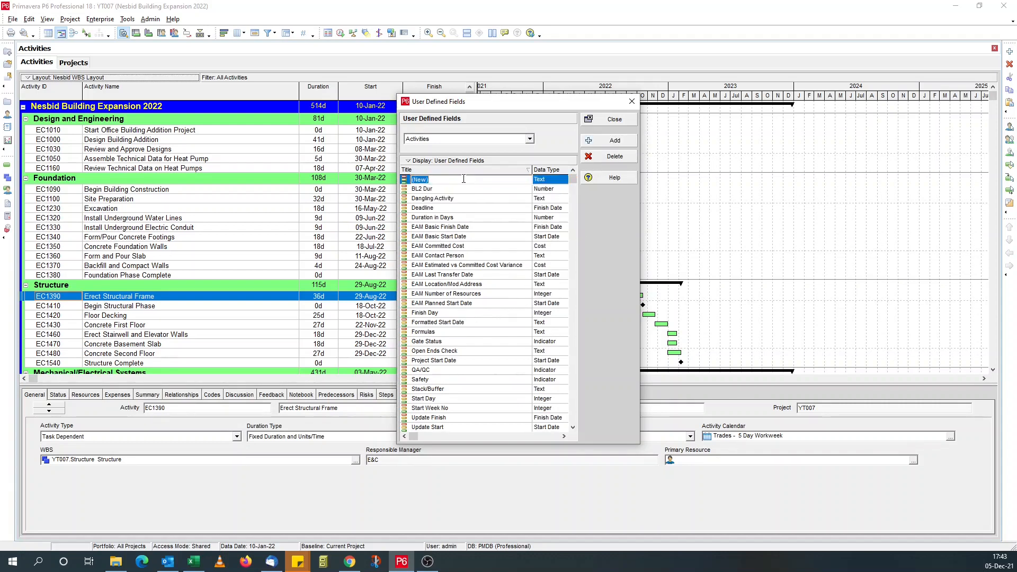
type("Formatted Finish Date")
left_click(501, 208)
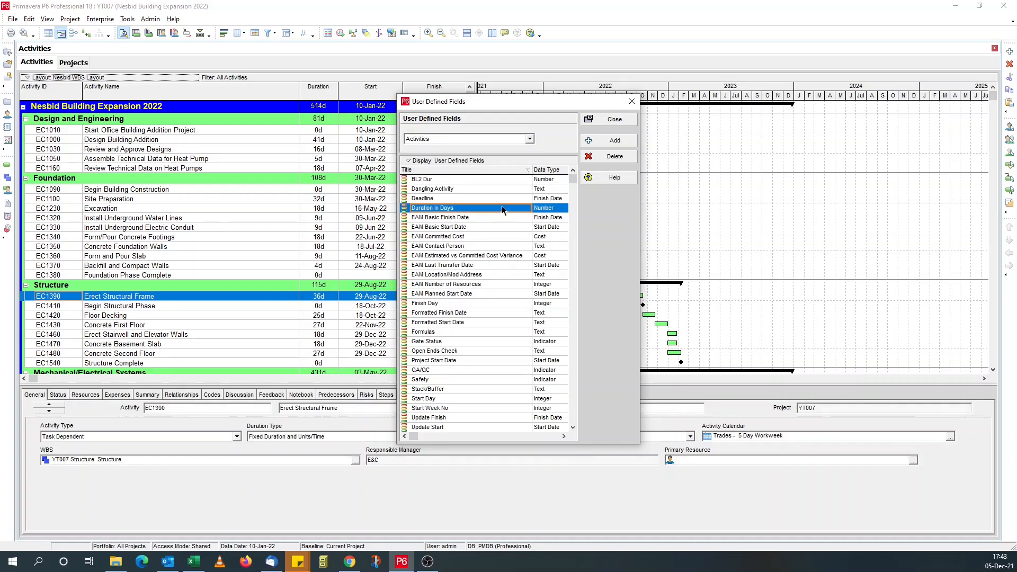
left_click(607, 120)
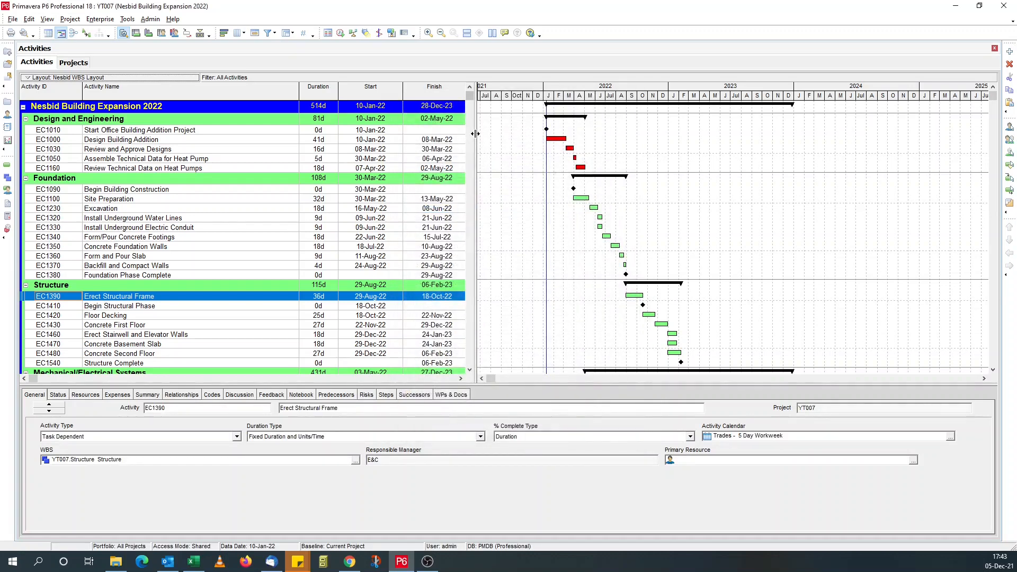
Widen the activity table area and select the user defined Formatted Start Date and Formatted Finish Date as additional columns
left_click_drag(476, 134, 604, 139)
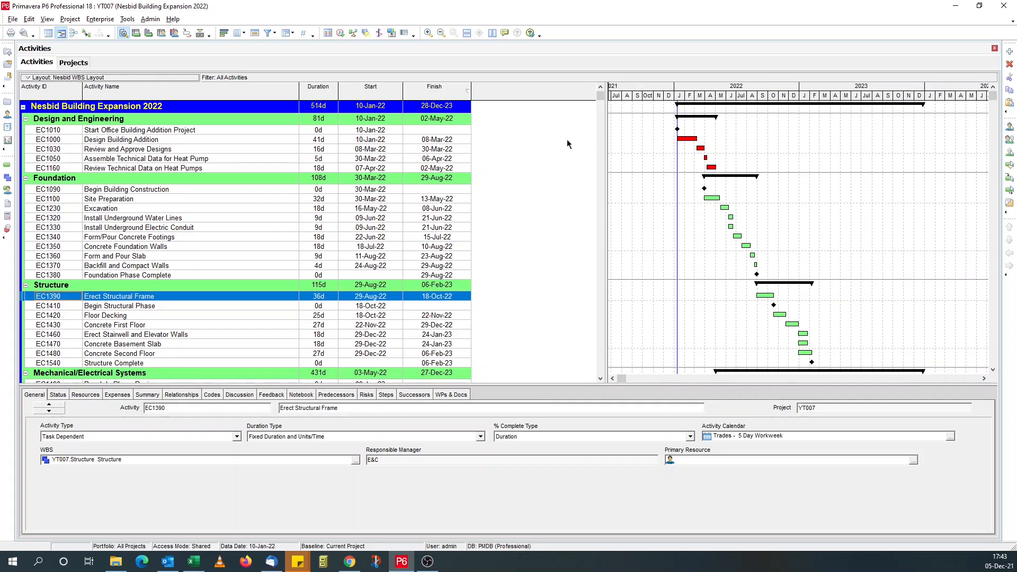
left_click(267, 34)
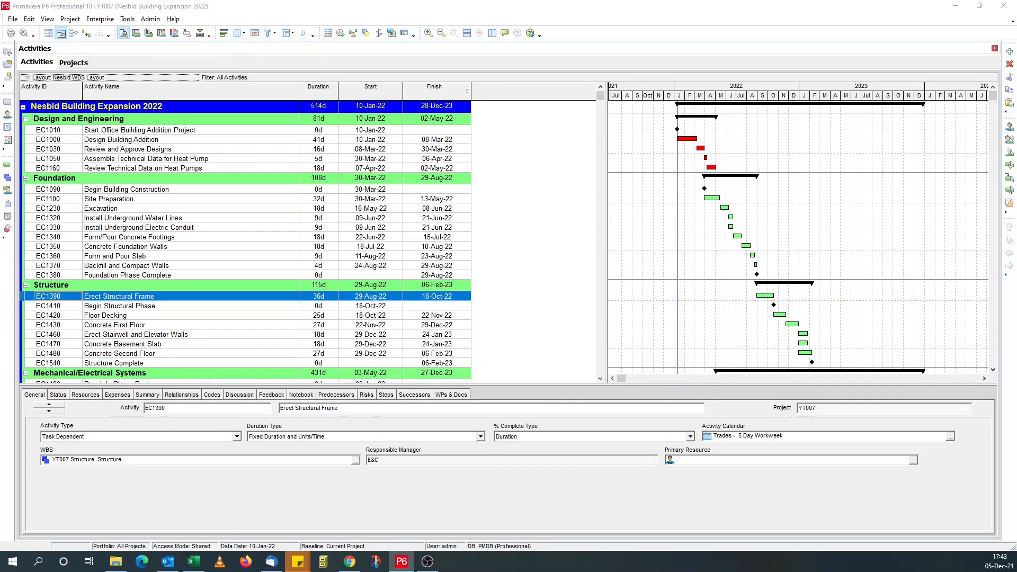
left_click(417, 215)
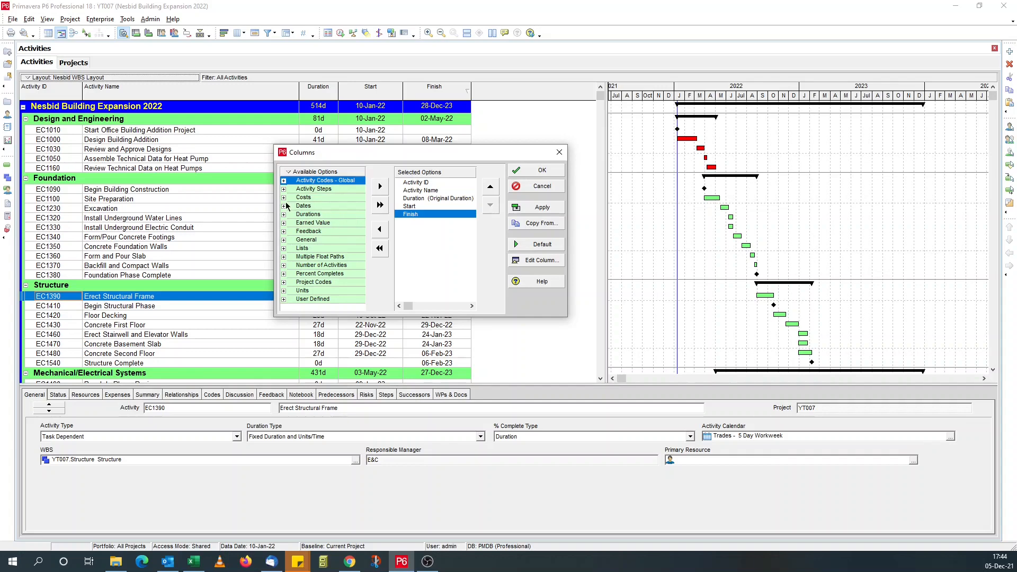
left_click(284, 300)
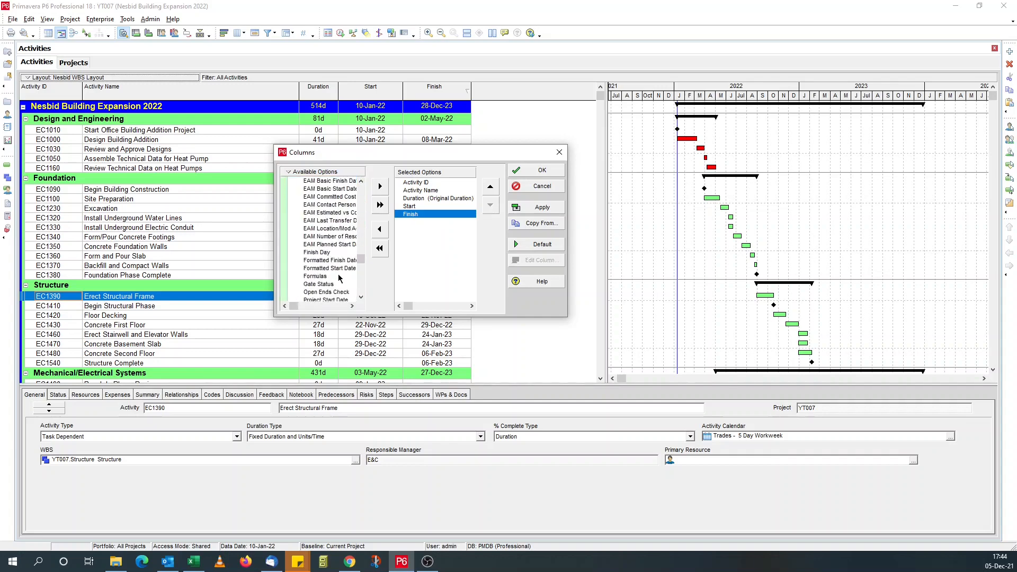
double_click(337, 268)
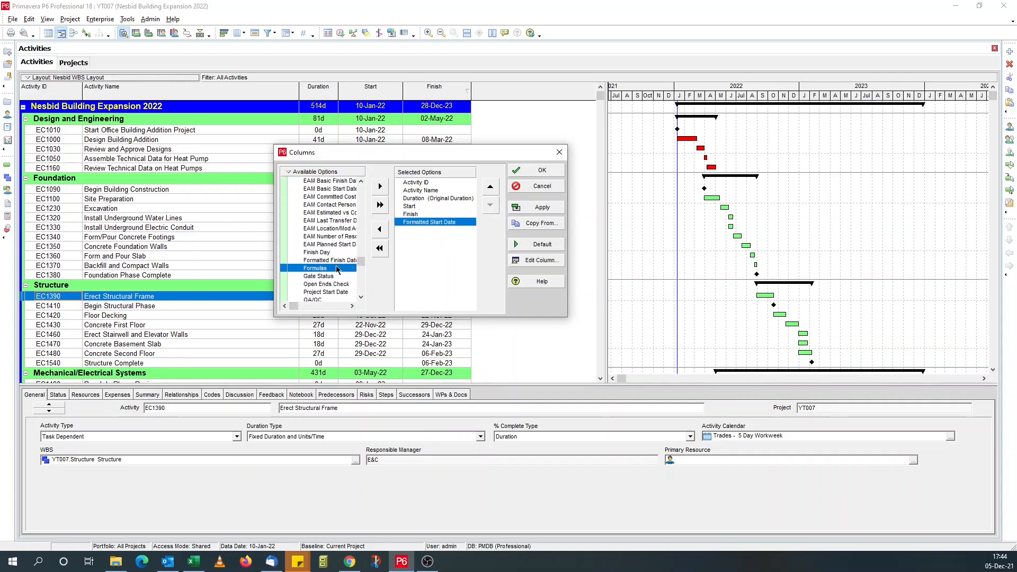
double_click(342, 261)
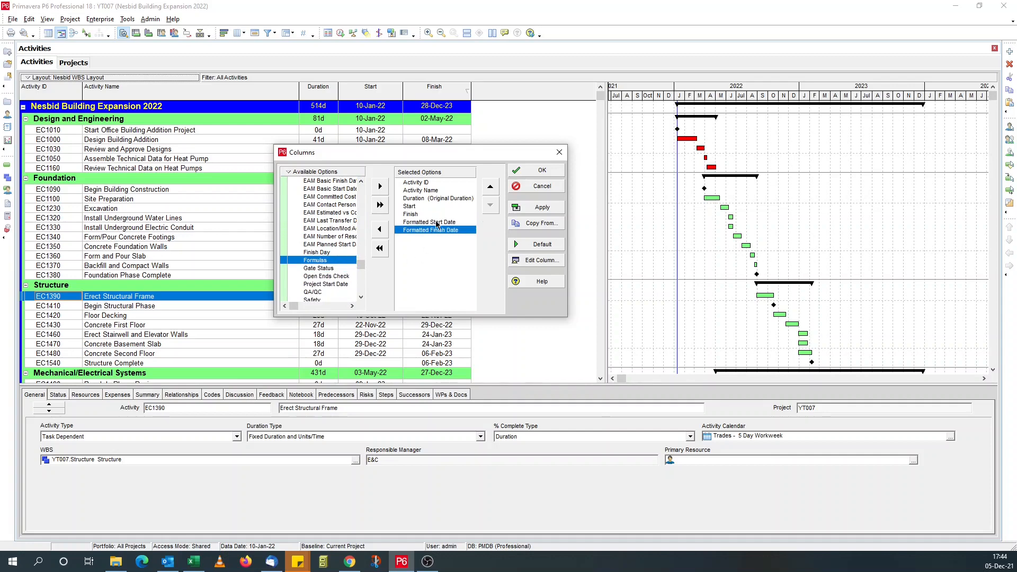
Edit the Formatted Start Date column with the title "Start Date", a width of 90 and centre alignment
left_click(438, 223)
left_click(528, 260)
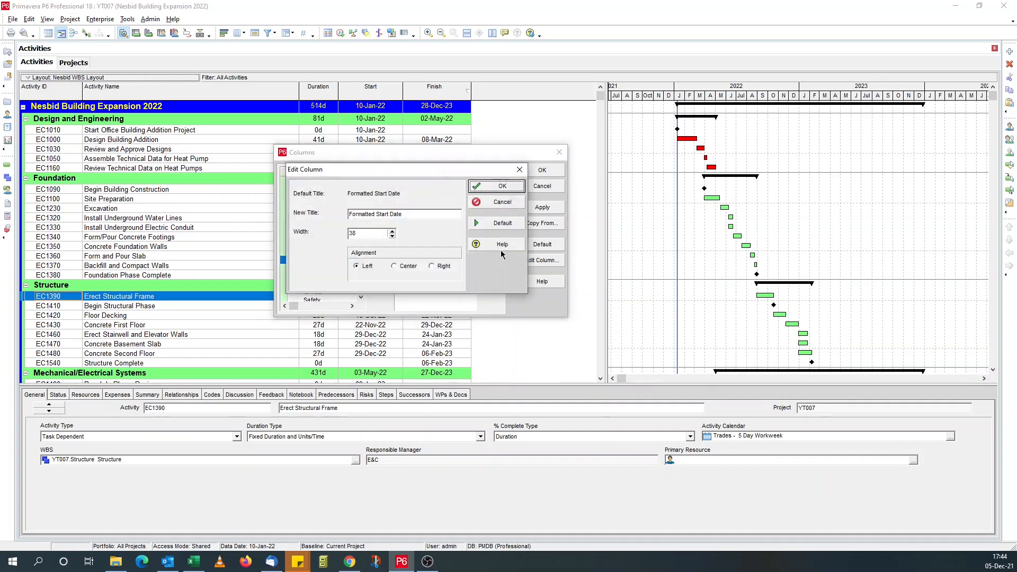
left_click(405, 267)
left_click_drag(372, 235, 326, 233)
type("90")
left_click_drag(377, 214, 292, 216)
key("Delete")
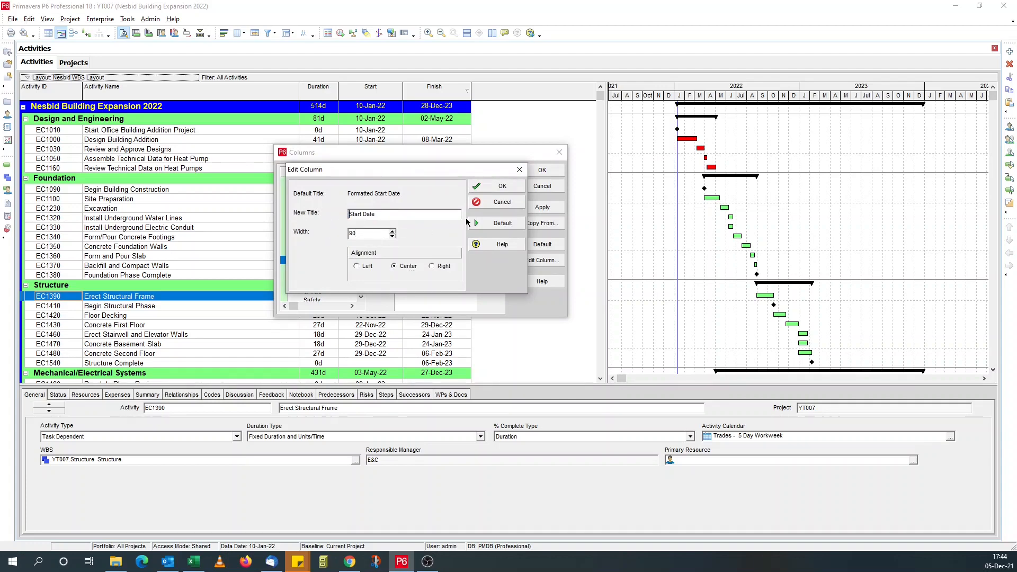
left_click(487, 192)
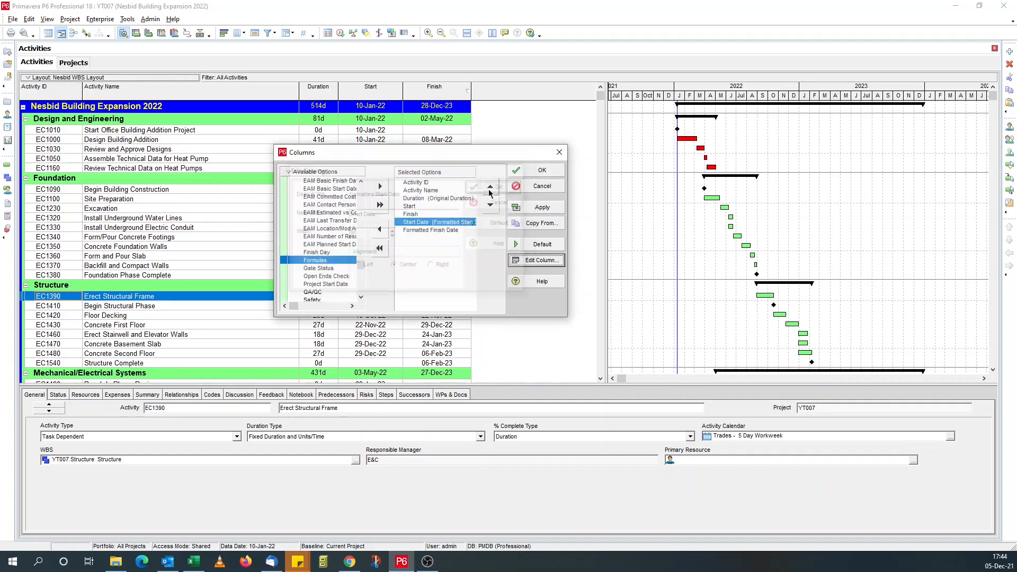
Retitle the Formatted Finish Date column "Finish Date", centre it at the Start Date column's width, and accept the column selection
left_click(449, 230)
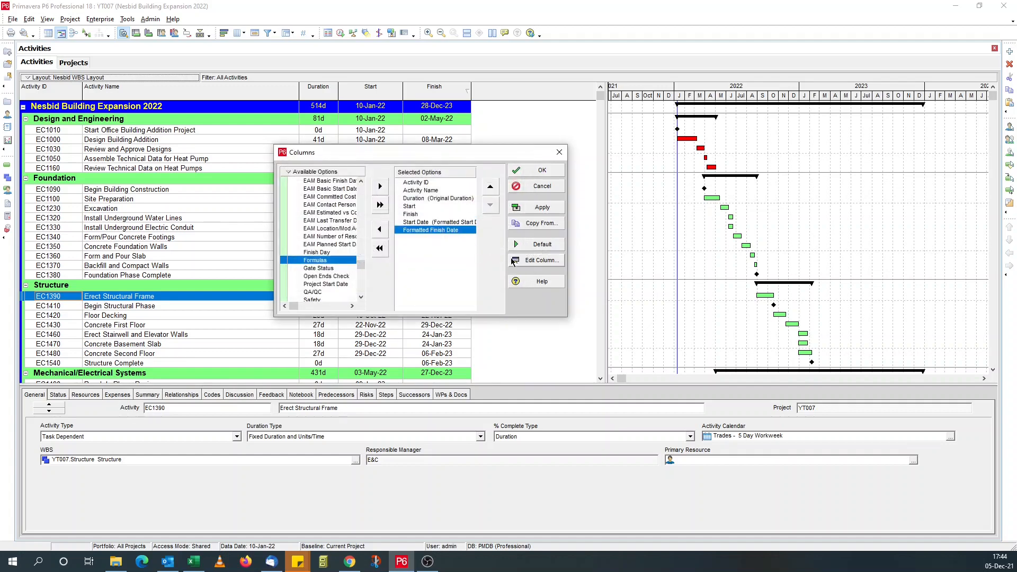
left_click(524, 261)
left_click(378, 213)
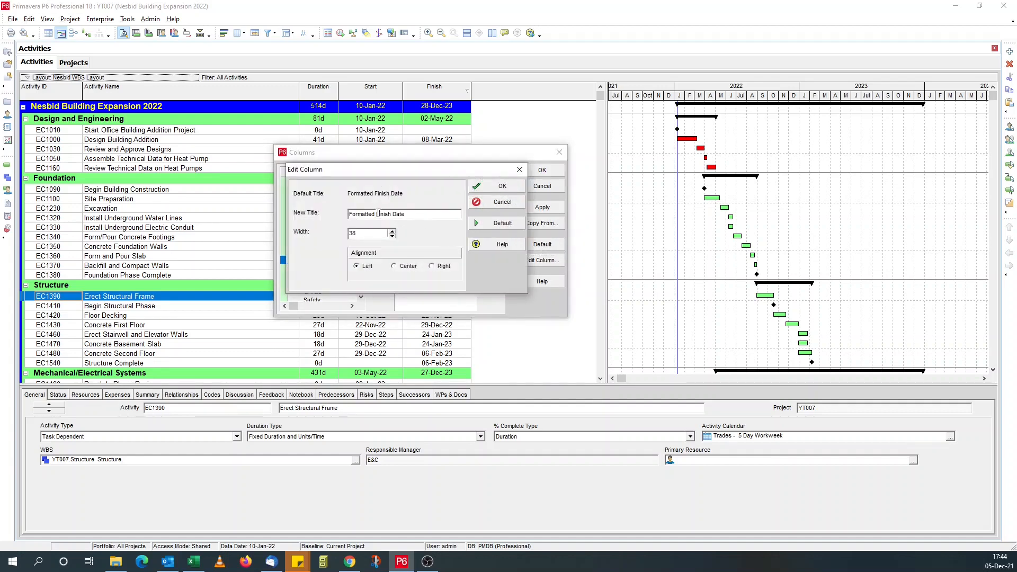
left_click_drag(377, 213, 197, 215)
key("BackSpace")
left_click(394, 266)
left_click_drag(371, 234, 296, 232)
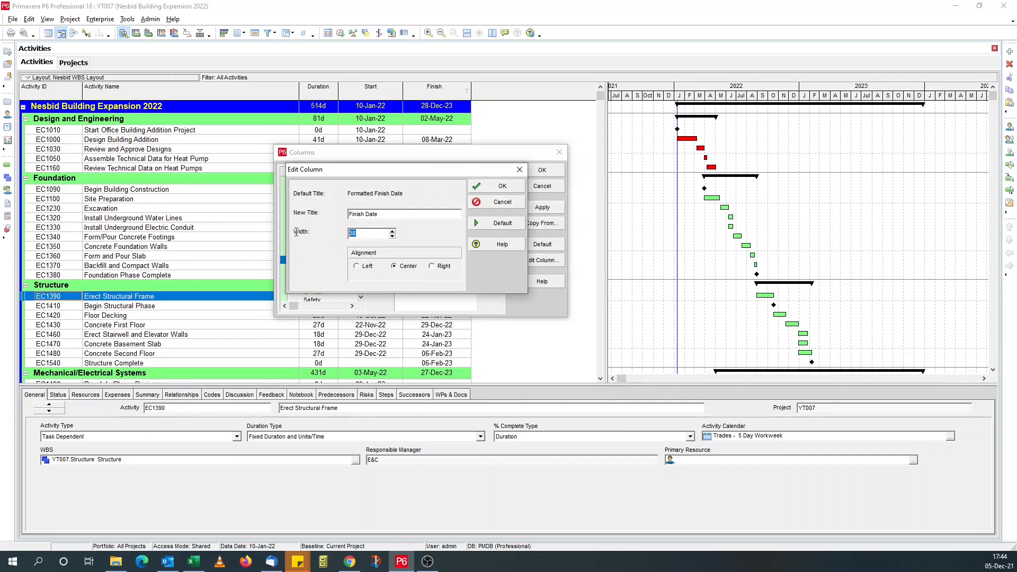
left_click(500, 186)
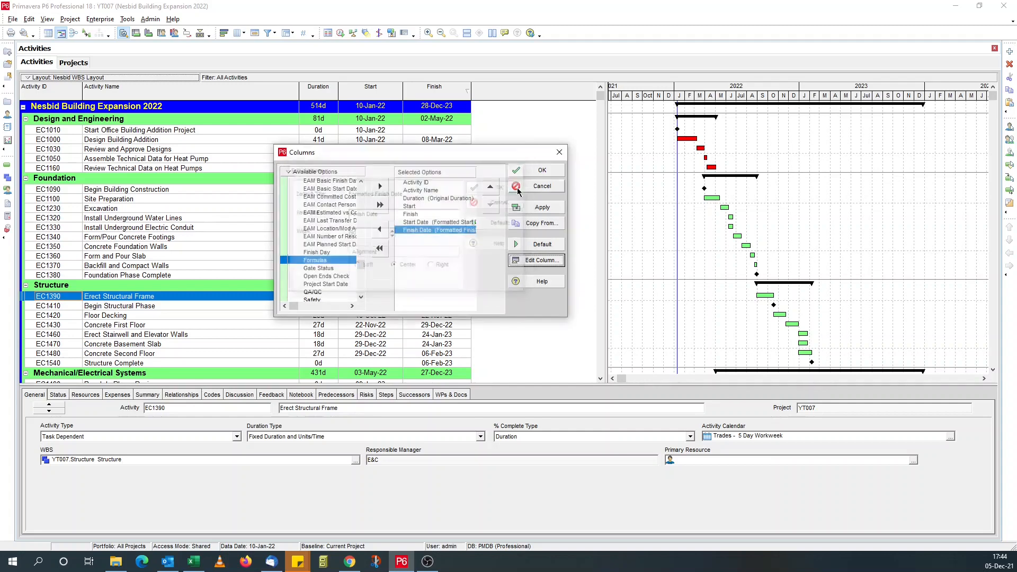
left_click(541, 170)
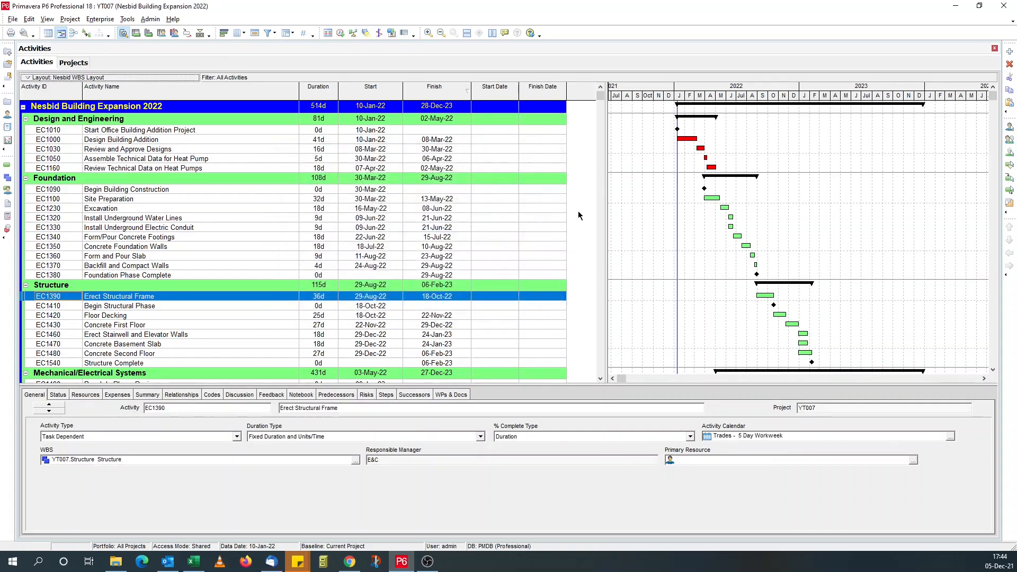
Narrow the activity table area to fit its columns and save the current layout
left_click_drag(602, 194, 576, 194)
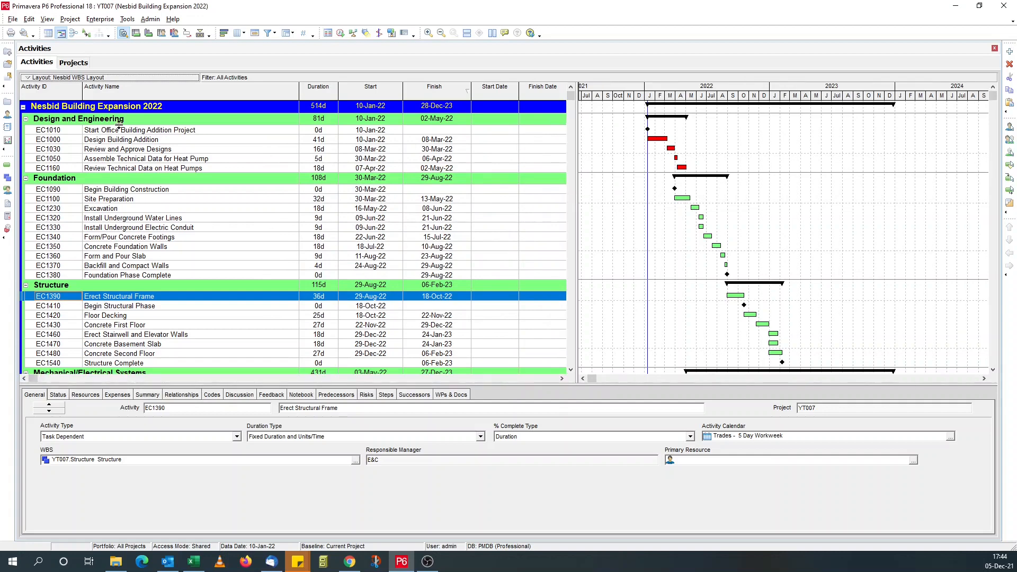
left_click(30, 78)
mouse_move(107, 90)
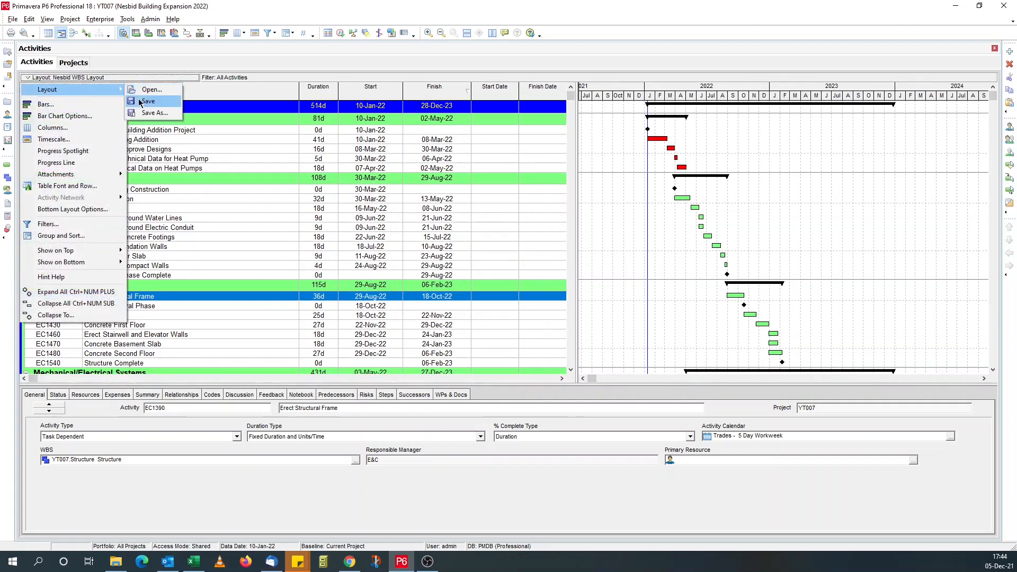
left_click(142, 103)
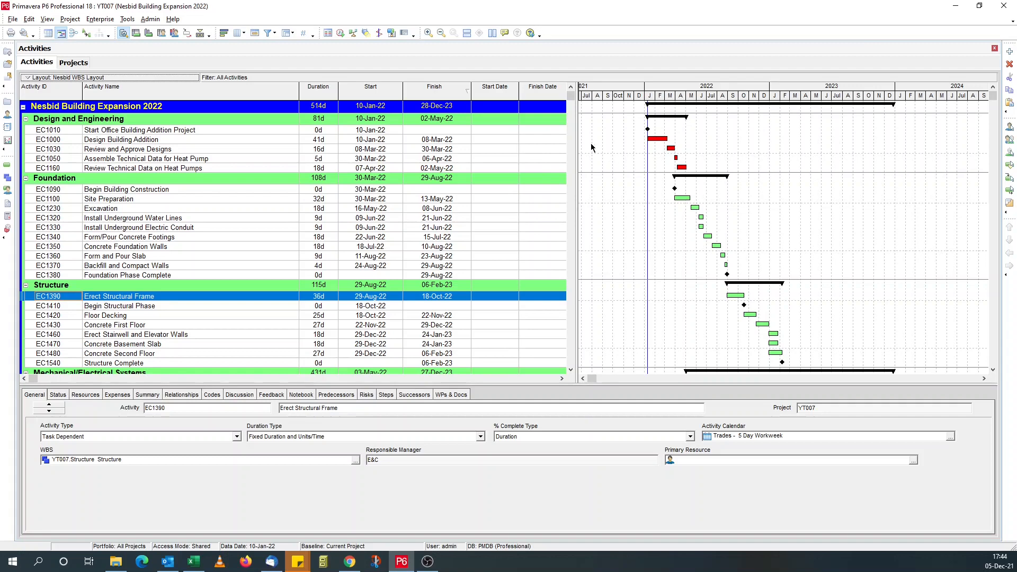
Create a new global change for activities
left_click(128, 21)
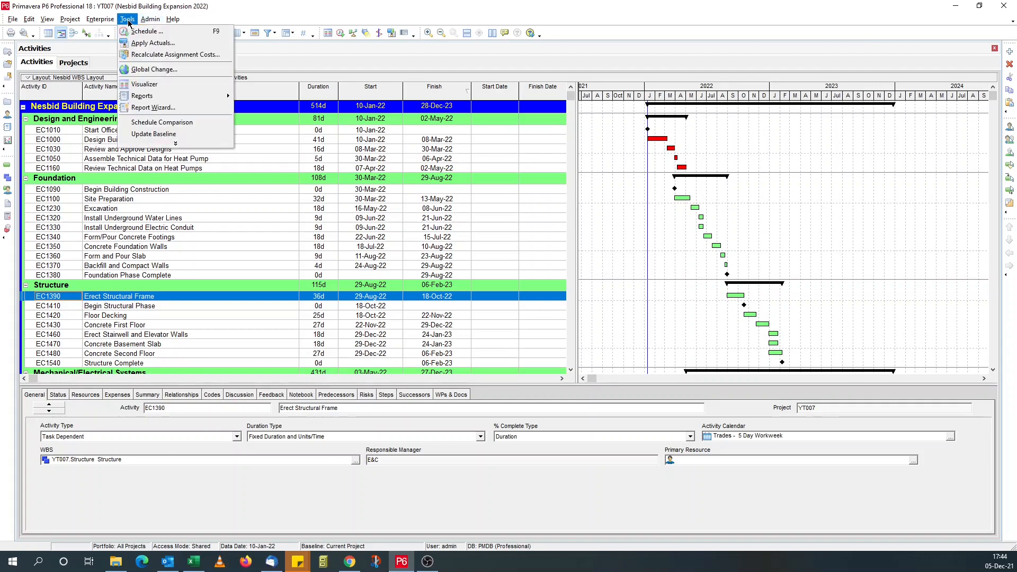
left_click(164, 74)
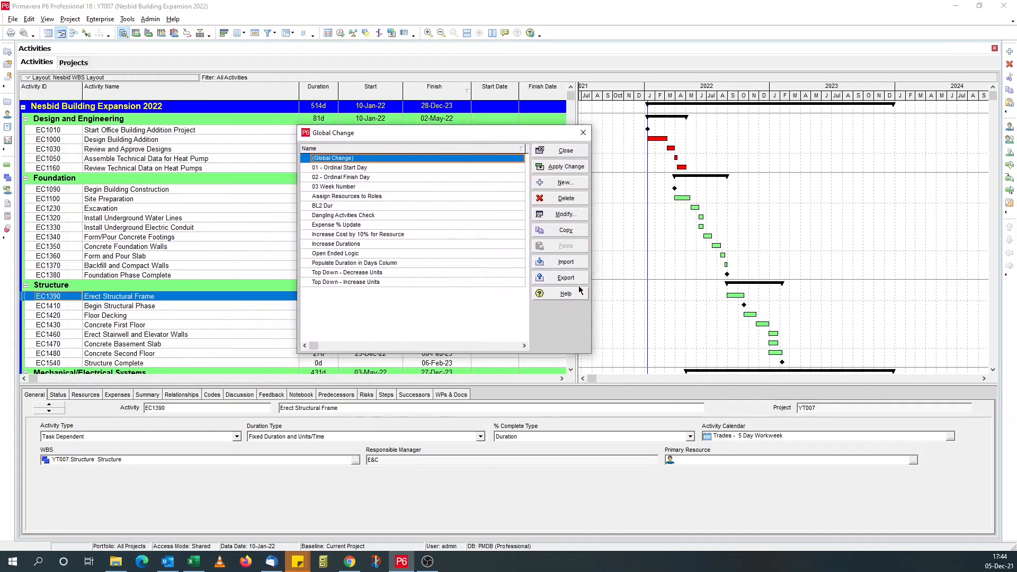
left_click(571, 183)
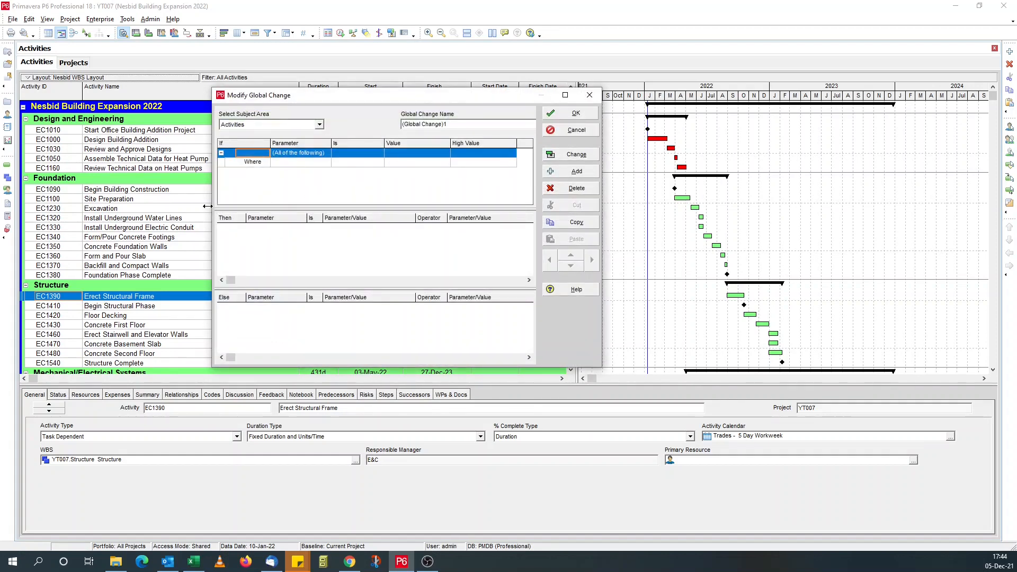
Add a Then statement to the global change with Formatted Start Date as its parameter
left_click(234, 221)
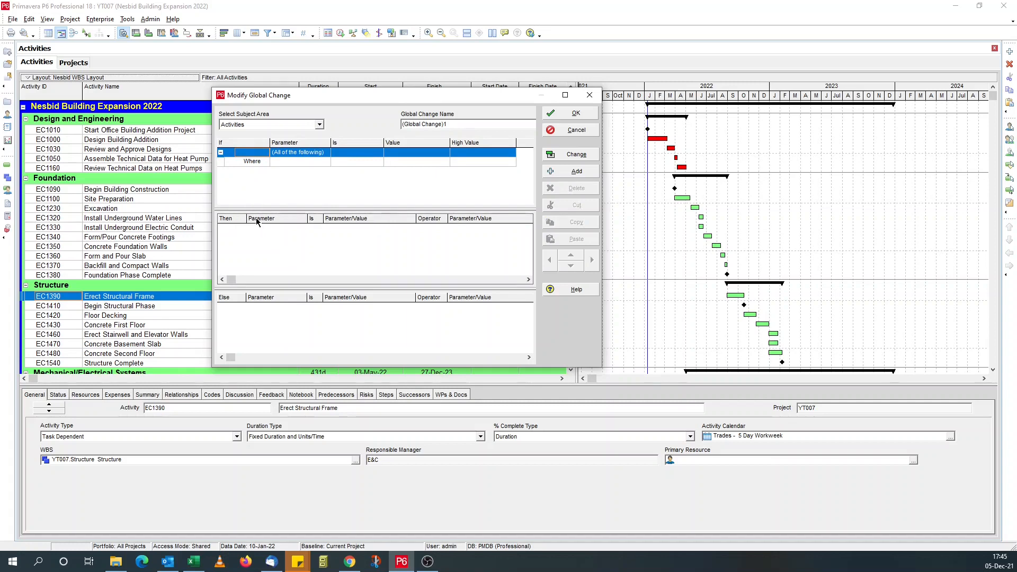
left_click(576, 171)
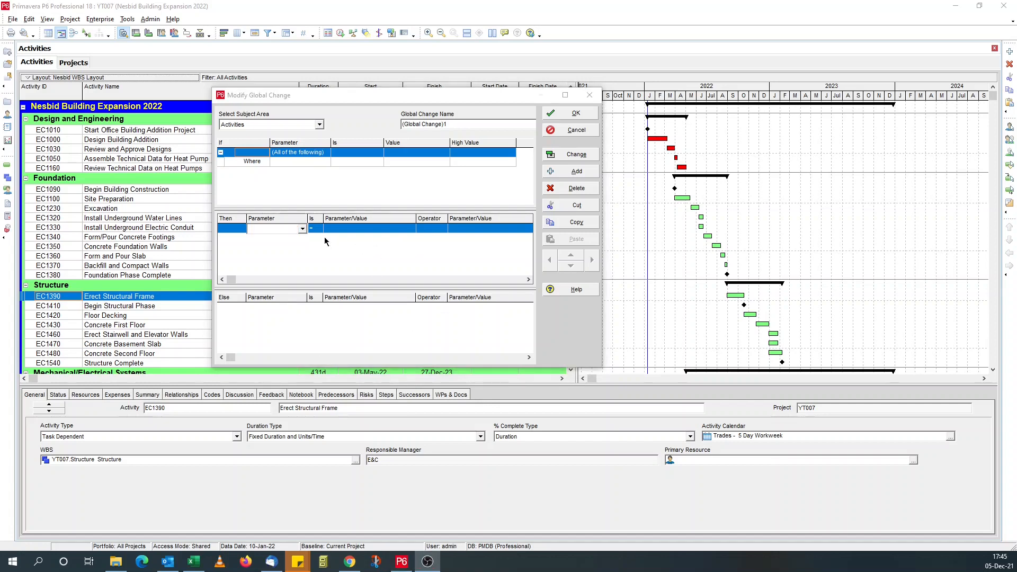
left_click(302, 228)
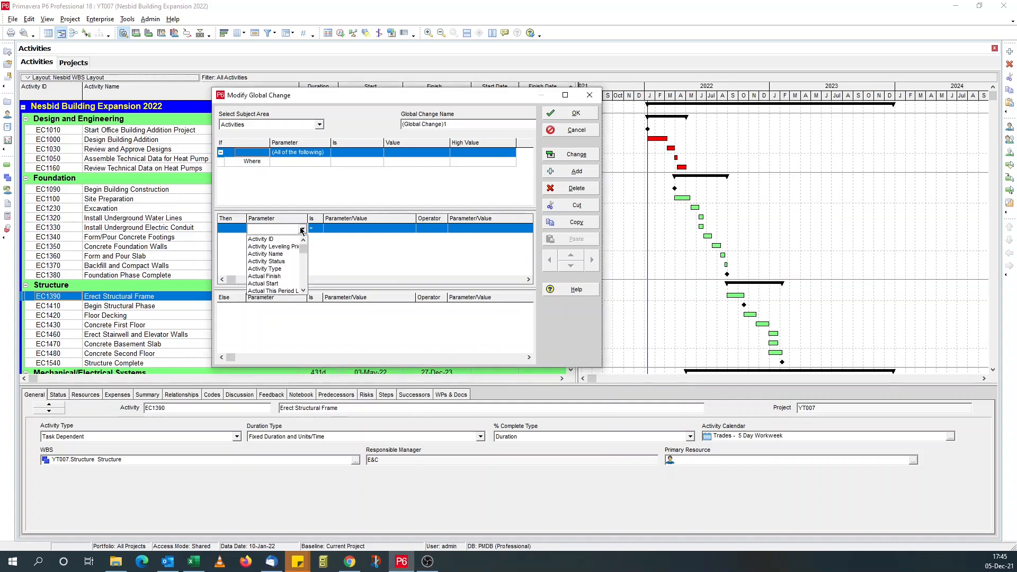
type("fo")
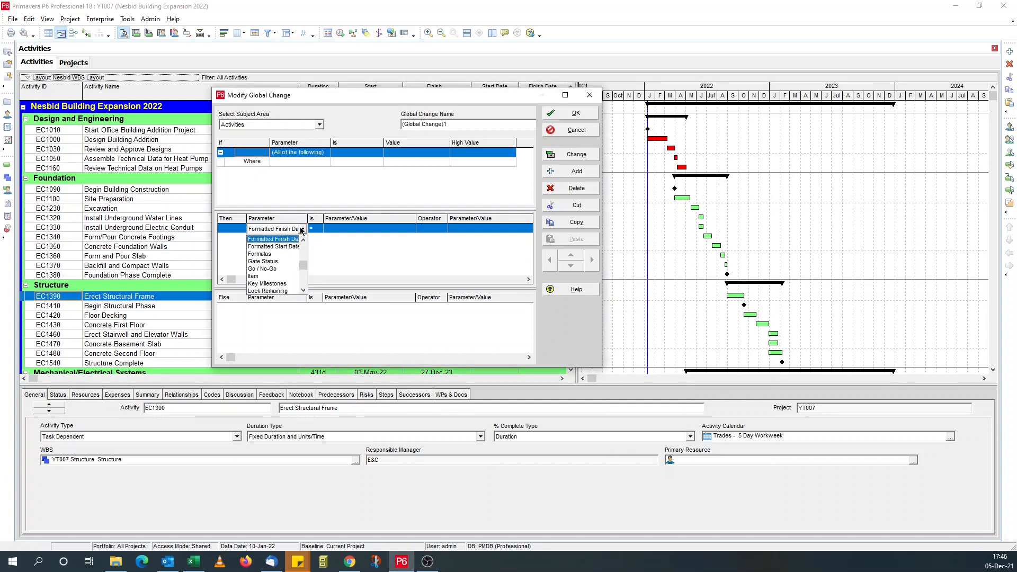
left_click(286, 246)
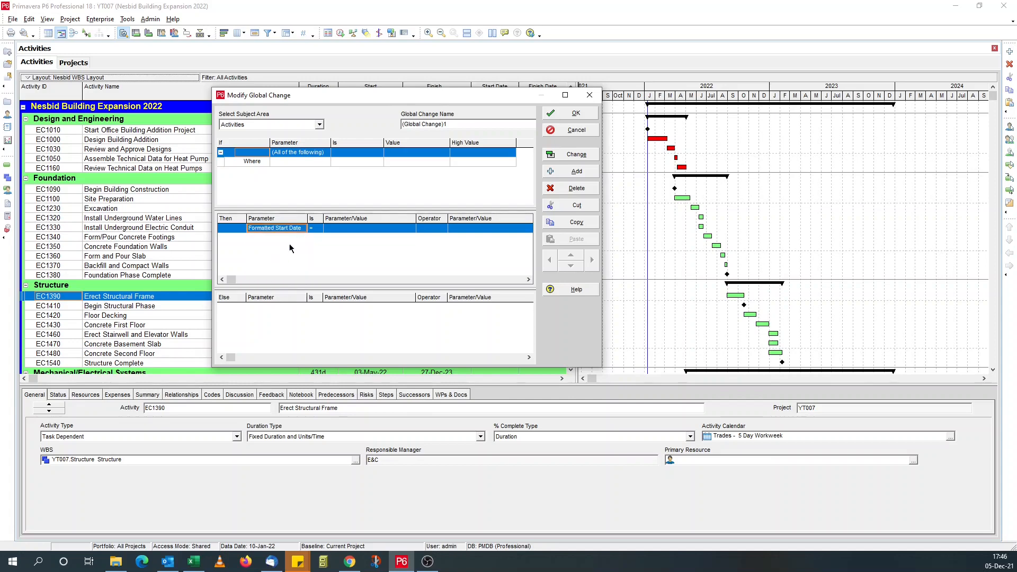
Assign the SubString(Parameter,#,#) function as the value of the Formatted Start Date statement
left_click(338, 228)
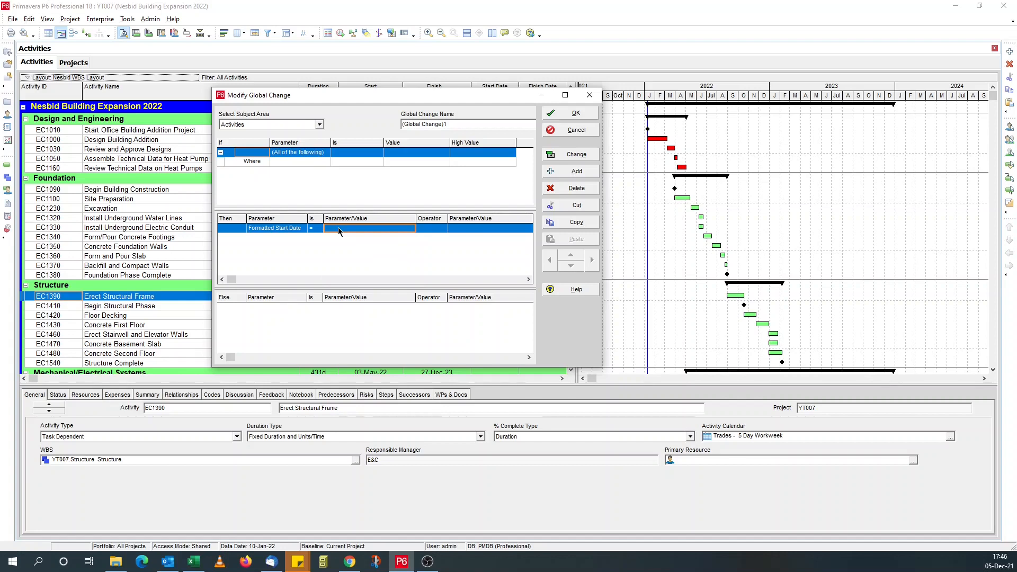
left_click(339, 228)
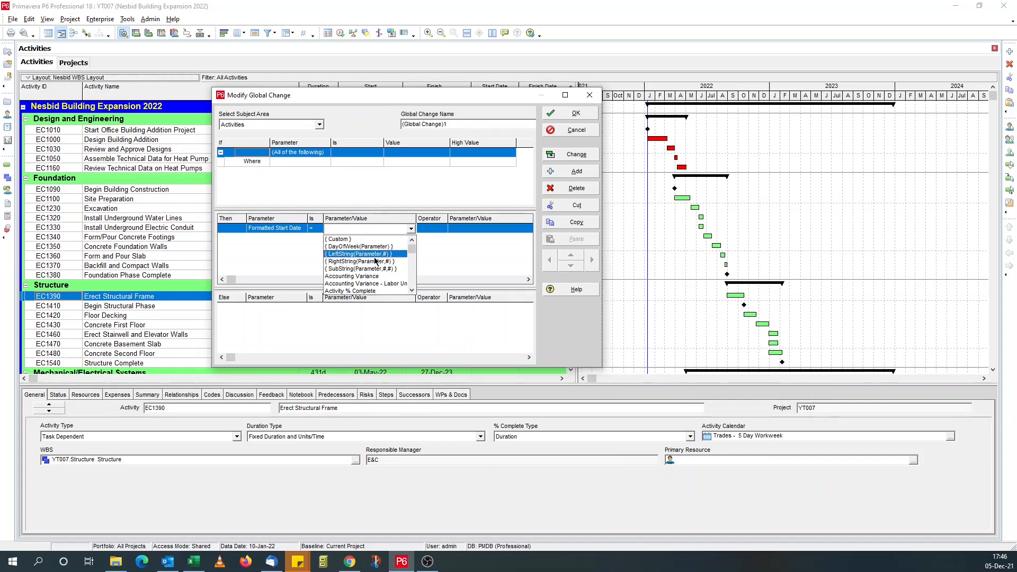
left_click(343, 269)
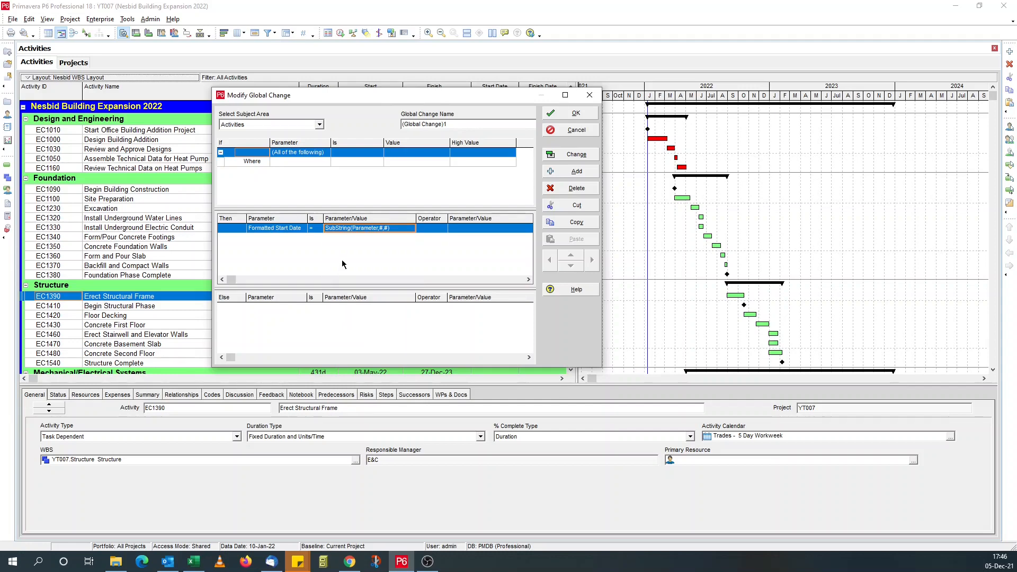
left_click_drag(393, 100, 473, 86)
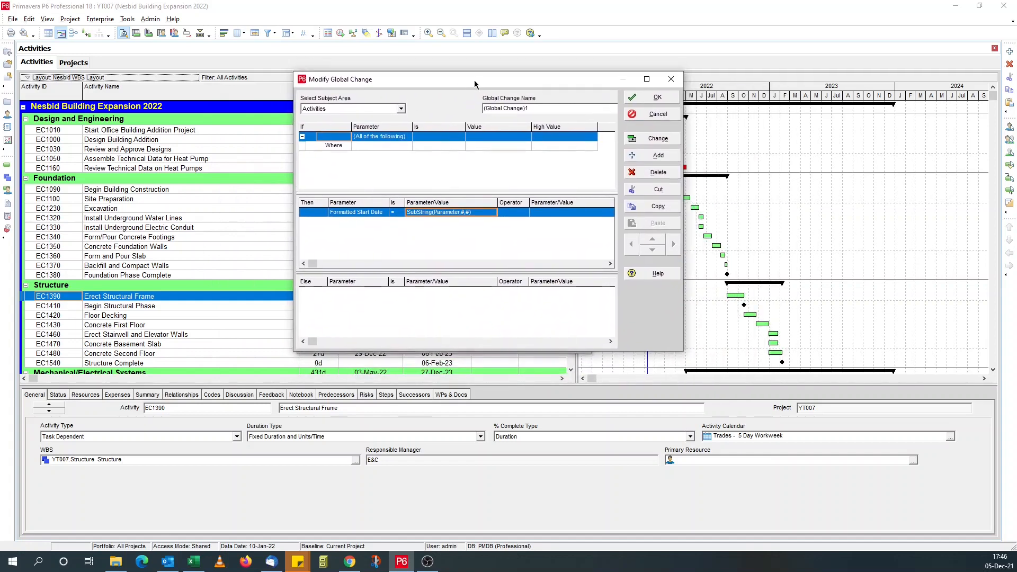
left_click(656, 122)
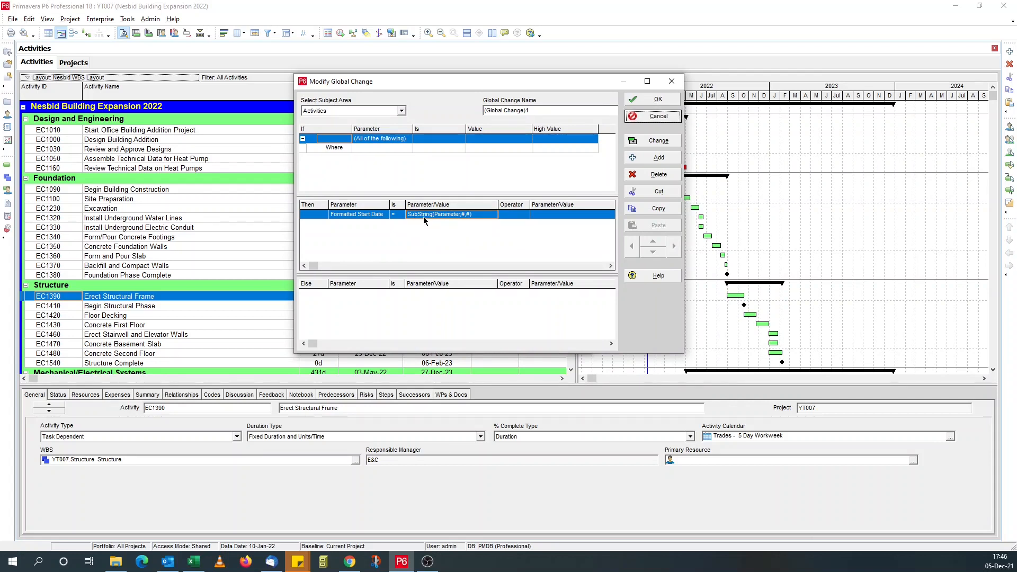
double_click(462, 215)
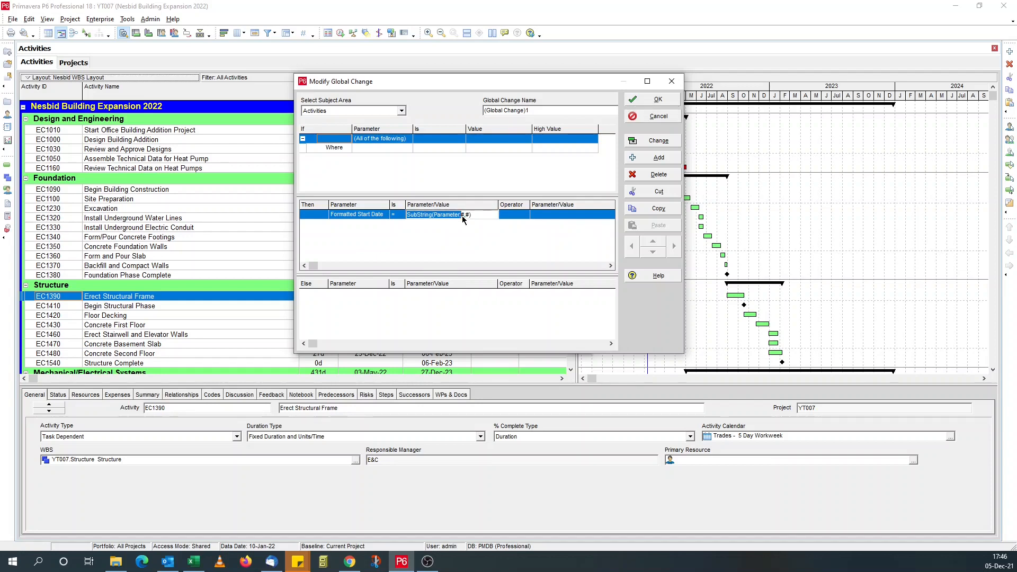
left_click_drag(465, 214, 472, 214)
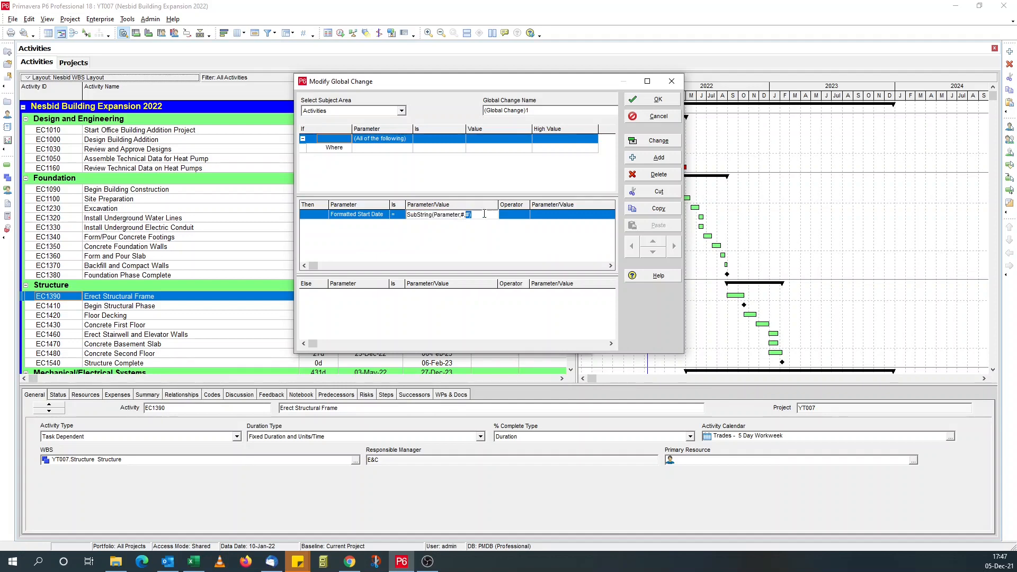
left_click(657, 116)
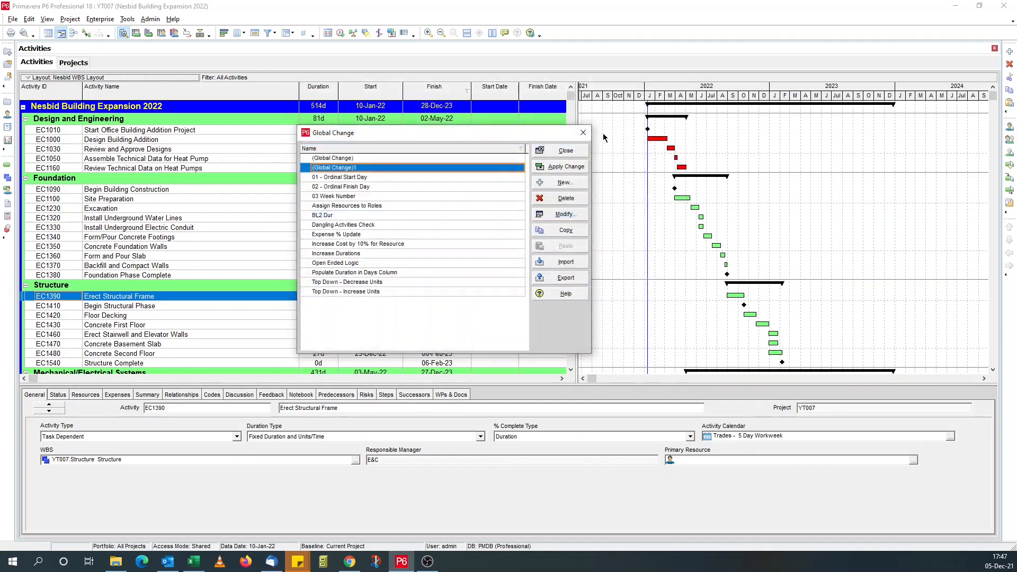
left_click(560, 153)
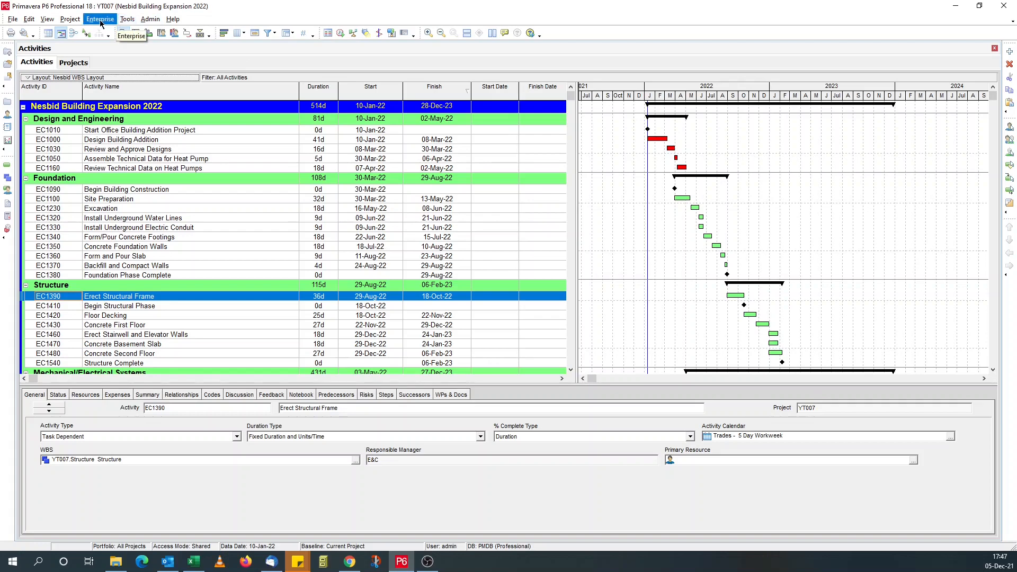
Delete the unused global changes (Global Change) and (Global Change)1
left_click(133, 20)
left_click(137, 20)
left_click(137, 20)
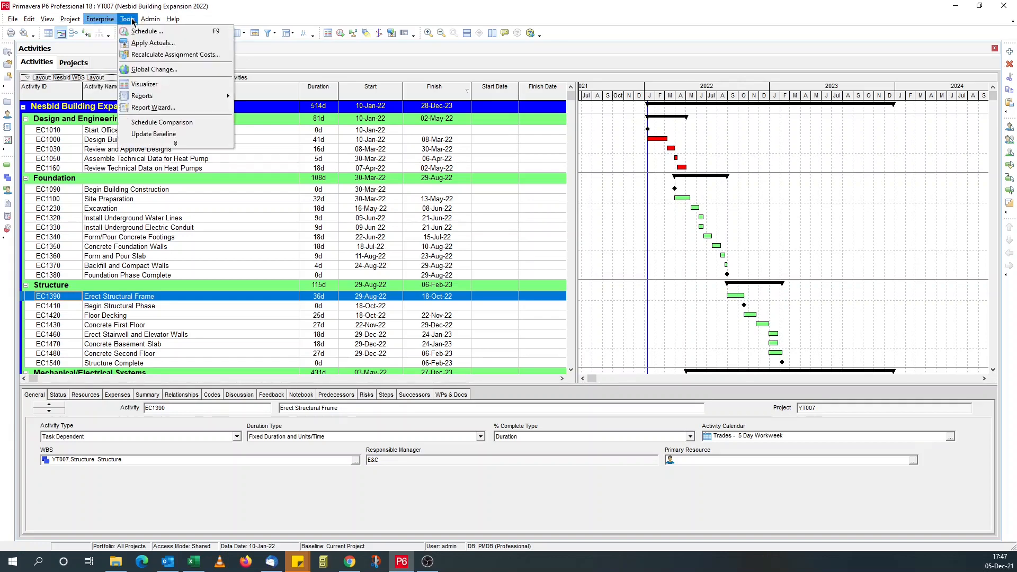
left_click(154, 70)
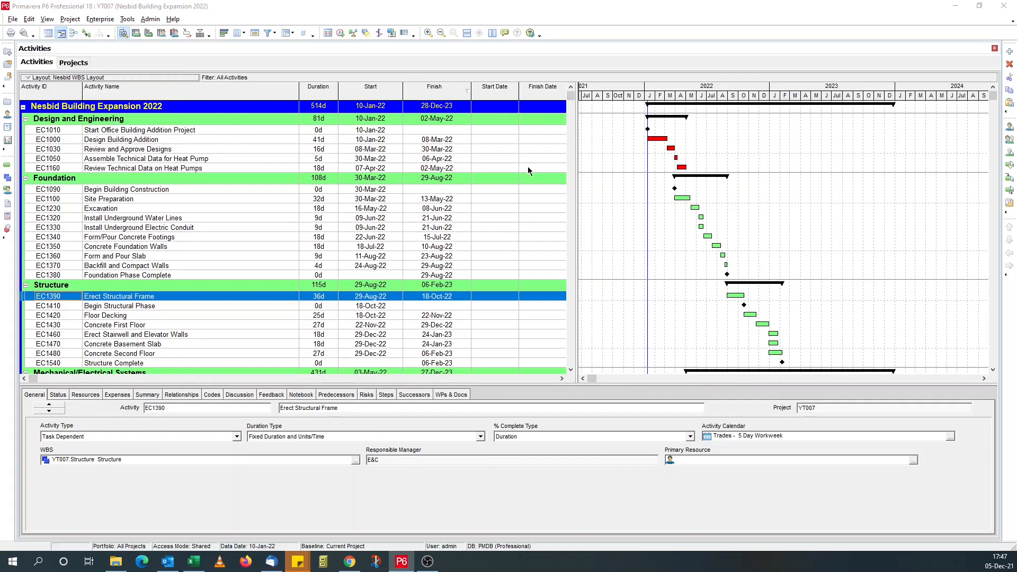
left_click_drag(493, 133, 540, 130)
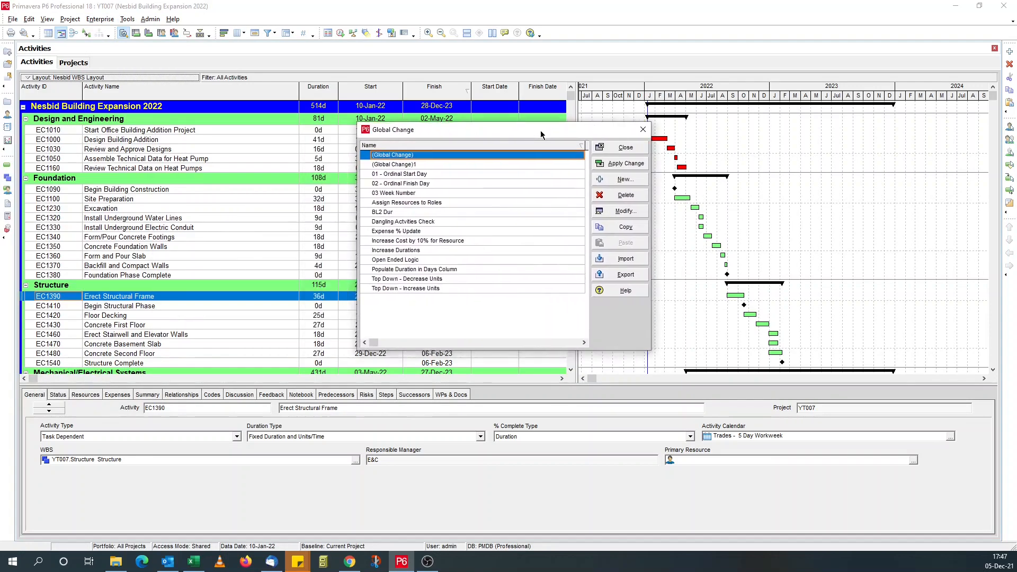
left_click(428, 165, "ctrl")
left_click(627, 196)
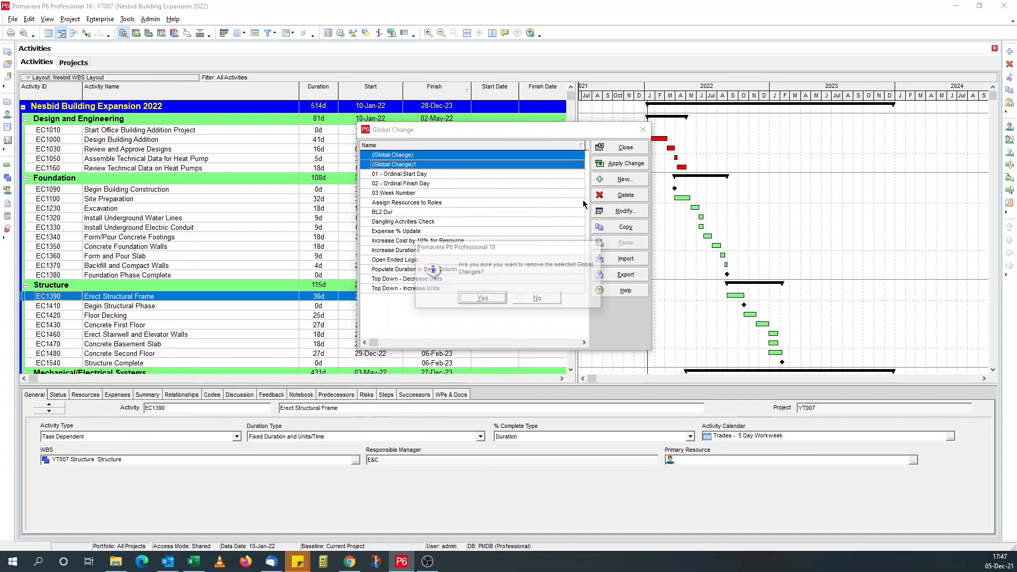
left_click(502, 305)
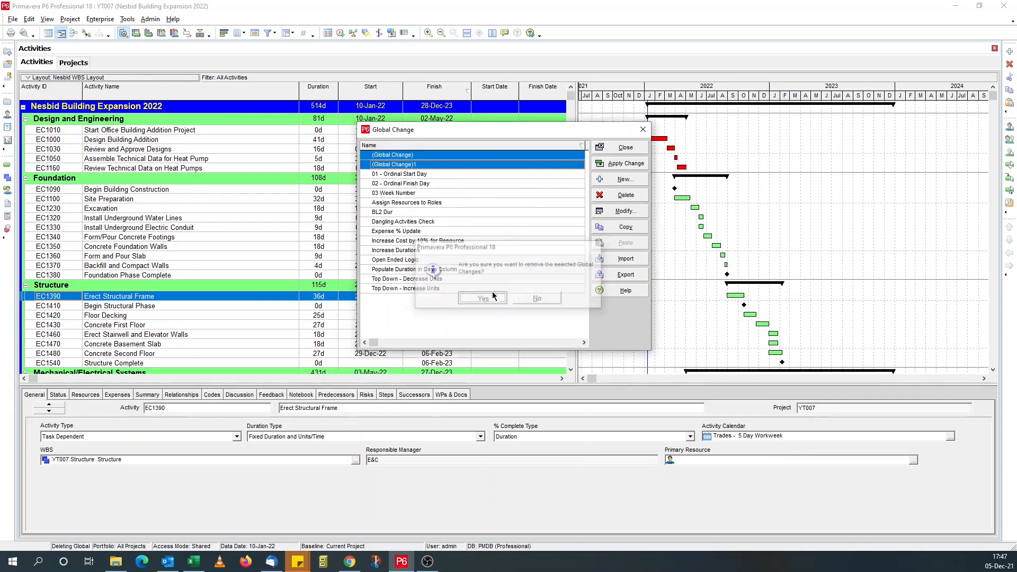
Create a new global change for activities and add a Then statement with Formatted Start Date as its parameter
left_click(624, 179)
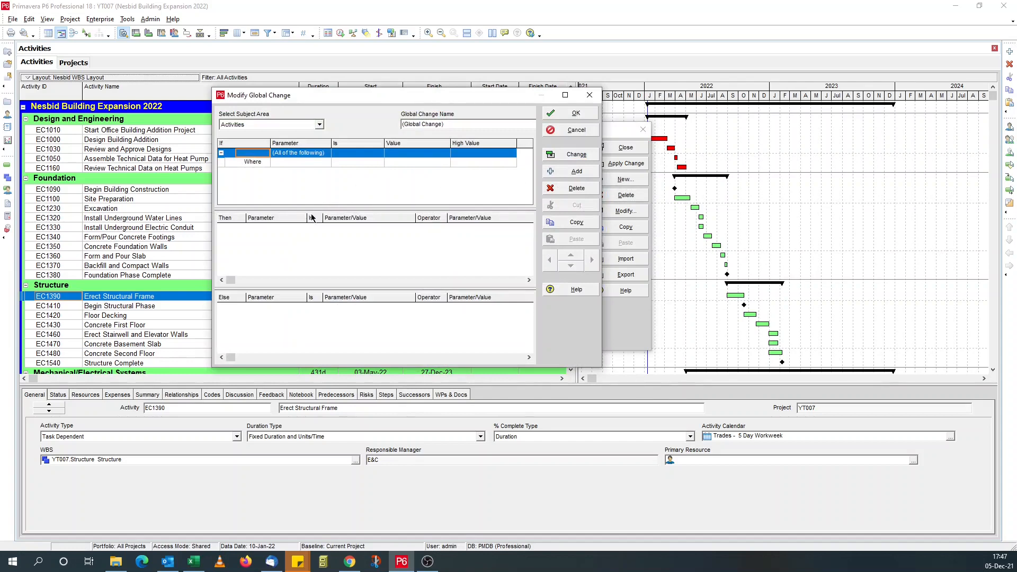
left_click(279, 221)
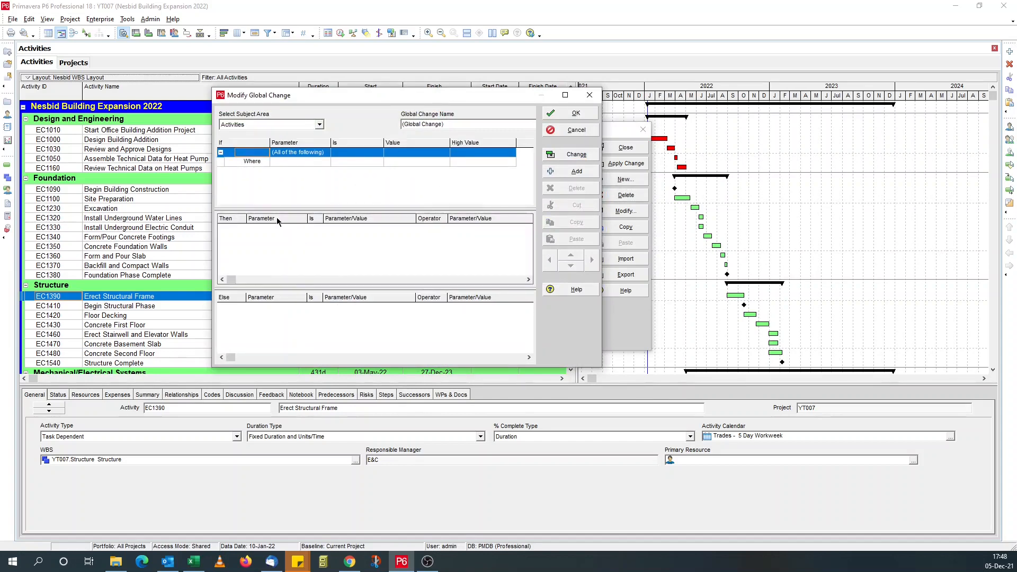
left_click(574, 171)
left_click(288, 233)
key("f")
key("f")
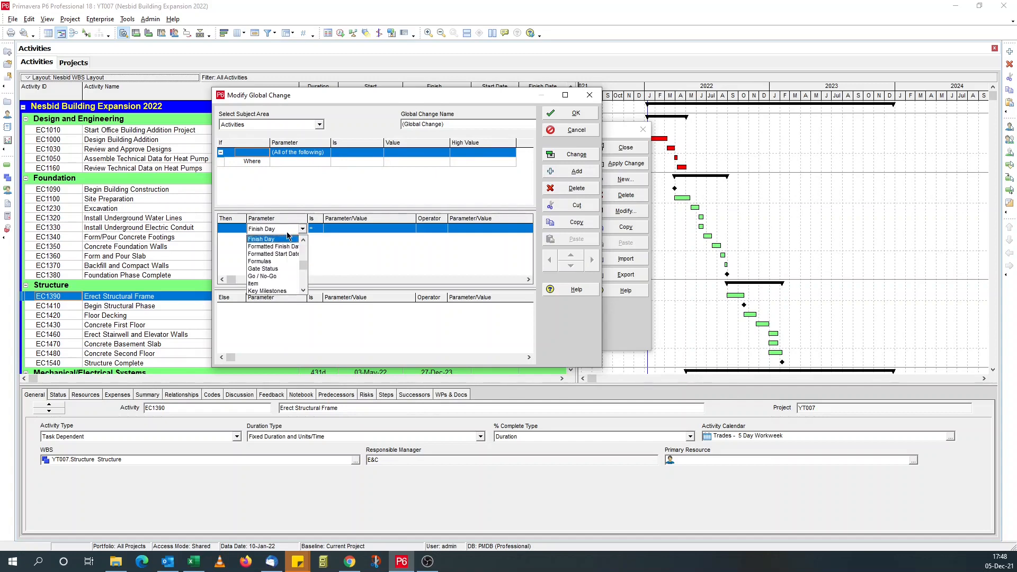
left_click(292, 247)
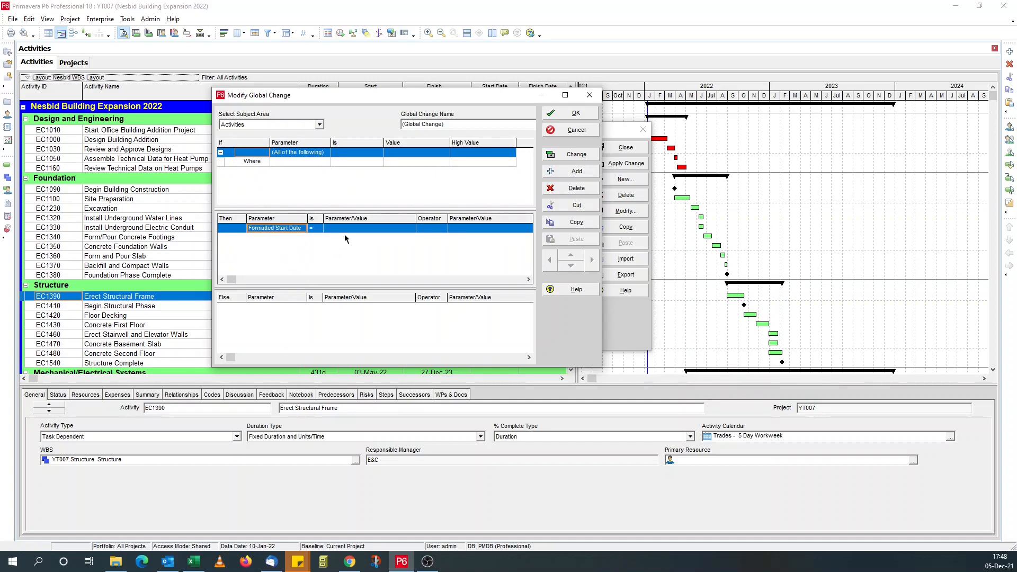
Set the value of the Formatted Start Date statement to SubString(Start,4,6)
left_click(345, 231)
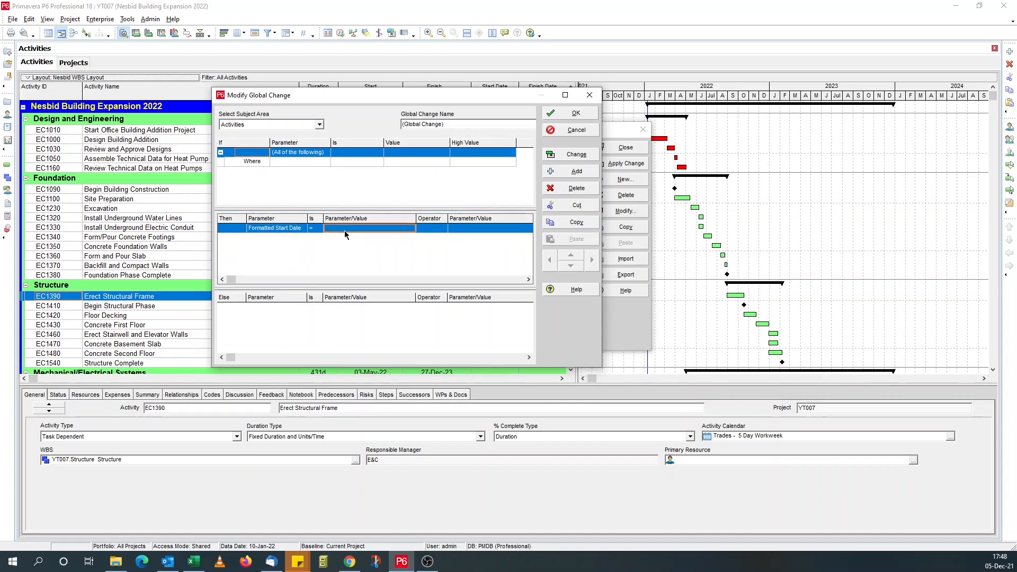
left_click(345, 232)
left_click(370, 272)
left_click(357, 231)
left_click(353, 230)
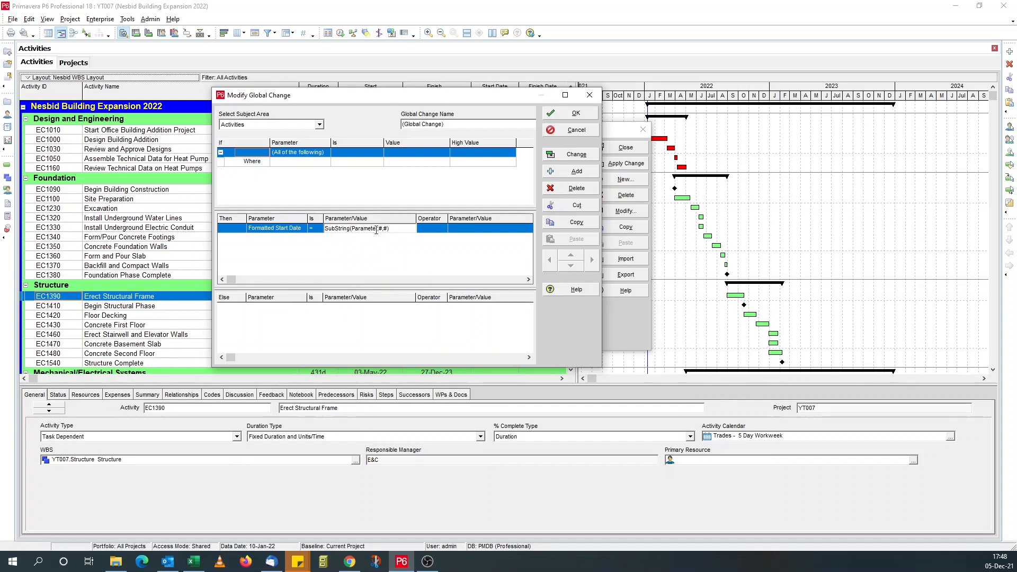
double_click(376, 230)
type("Start")
left_click(370, 228)
key("BackSpace")
type("4")
key("BackSpace")
type("6")
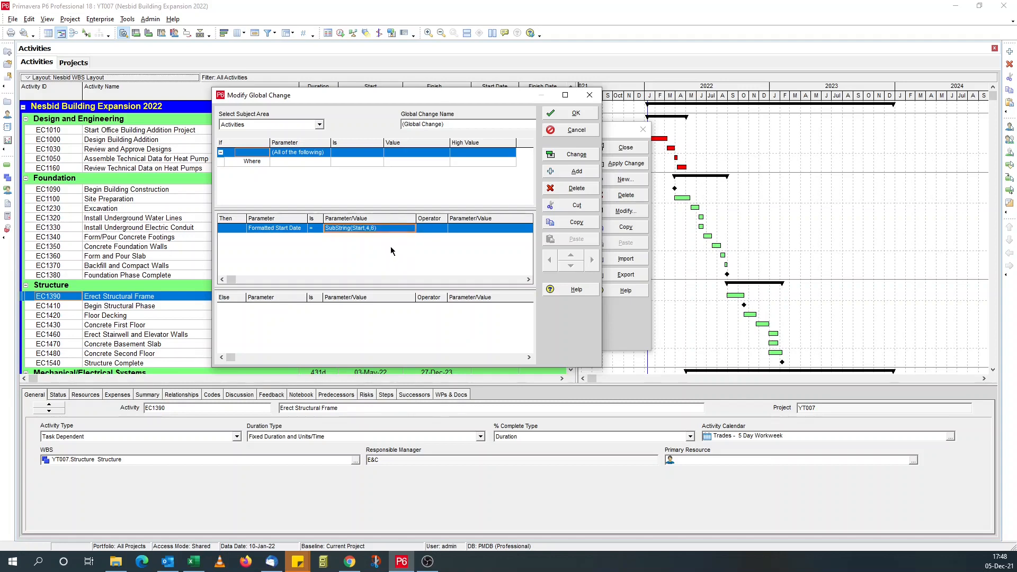
Add a second Then statement, joined with And, that has Formatted Finish Date as its parameter
left_click(576, 171)
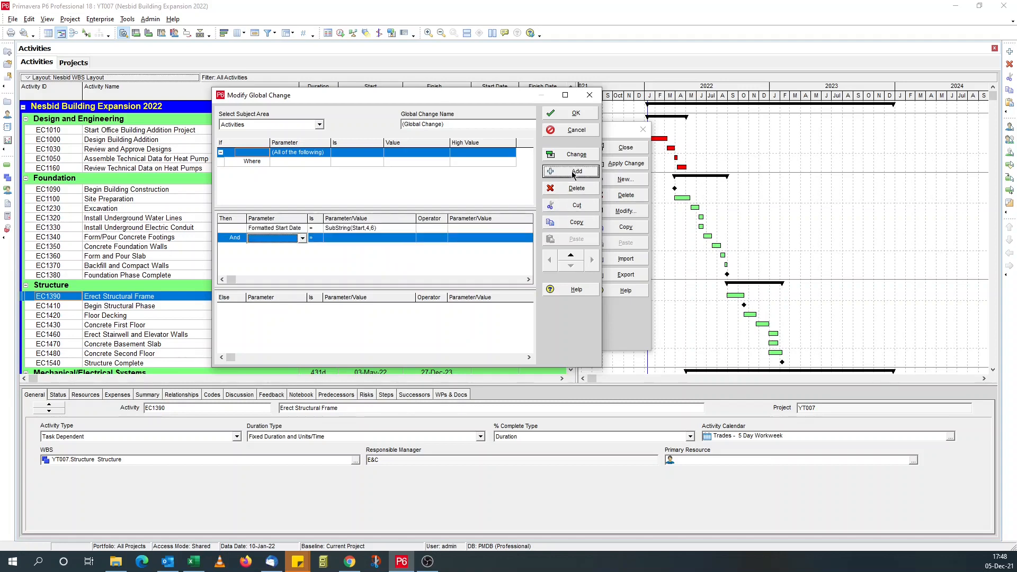
left_click(283, 240)
key("f")
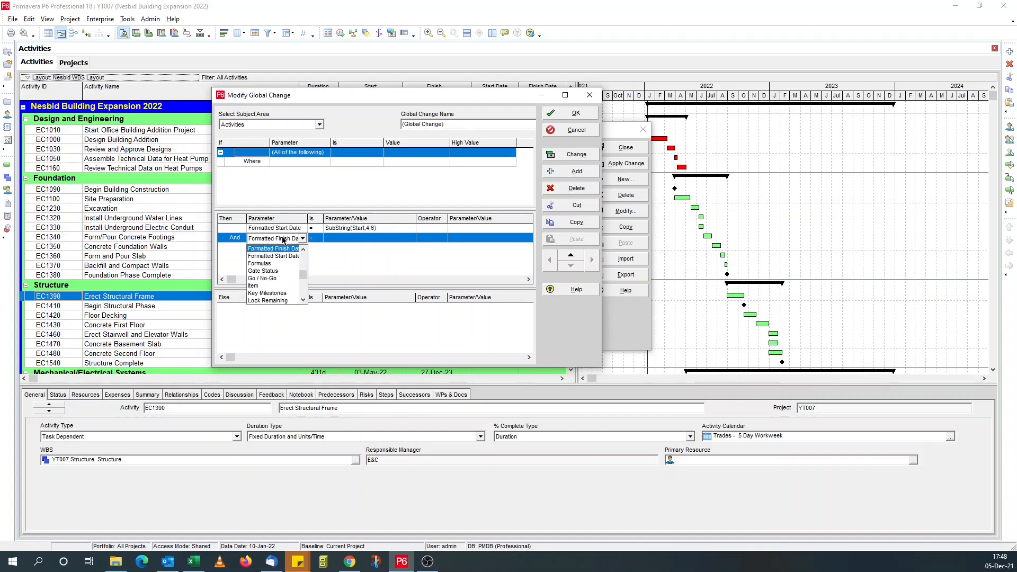
left_click(290, 249)
Set the value of the Formatted Finish Date statement to SubString(Finish,4,6)
left_click(349, 239)
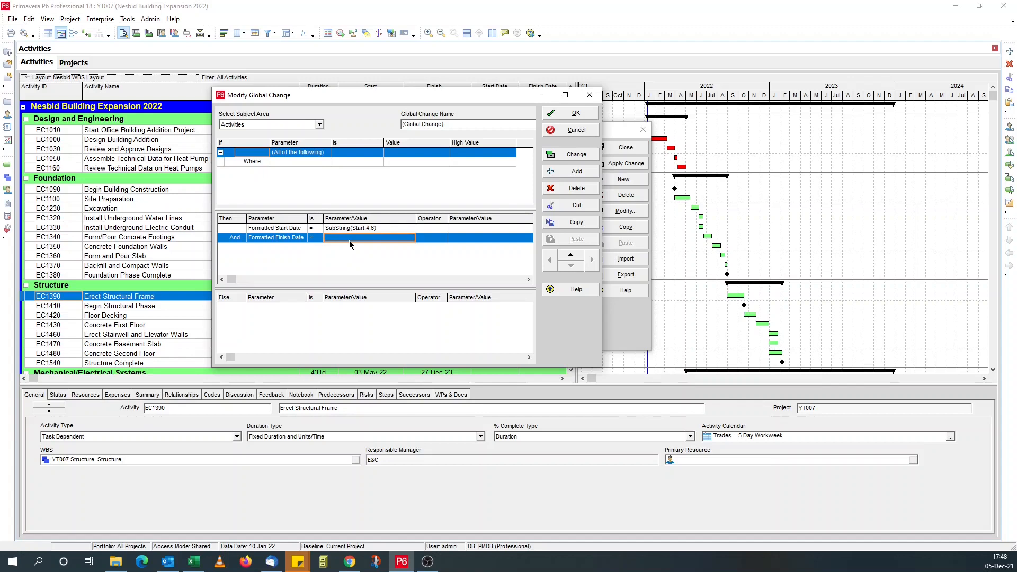
left_click(348, 240)
left_click(364, 280)
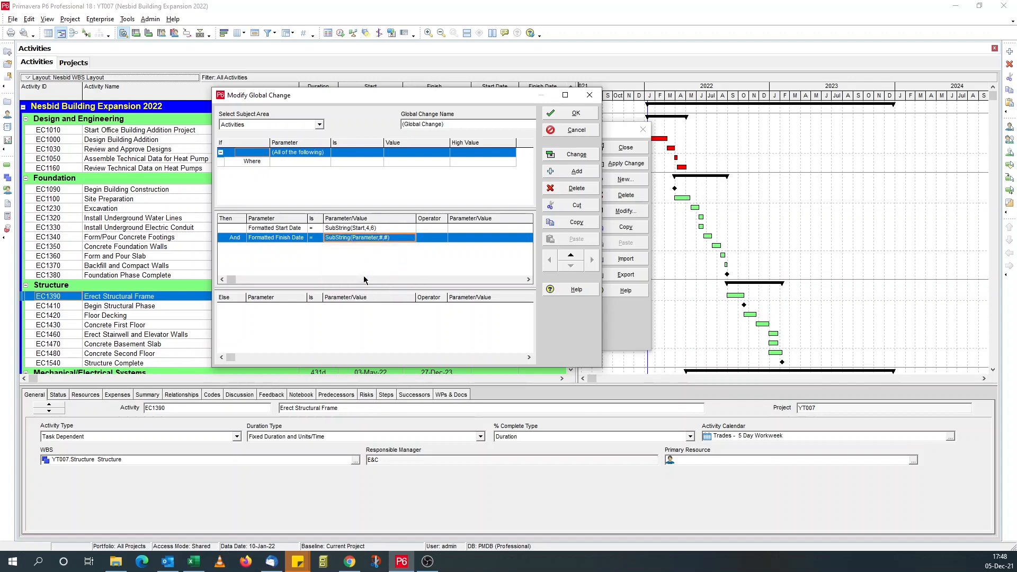
left_click(357, 237)
left_click(352, 238)
key("shift+Right")
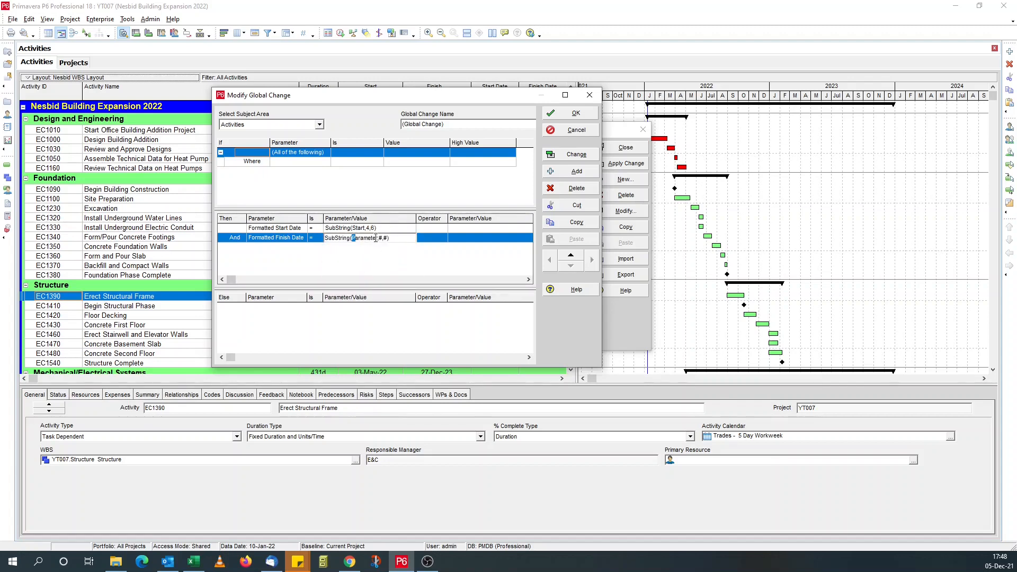
key("shift+Right")
key("shift+Right")
key("shift+Right")
key("shift+Right")
key("shift+Right")
key("shift+Right")
key("shift+Right")
key("shift+Right")
type("Finish")
left_click(371, 238)
key("BackSpace")
type("4")
left_click(378, 238)
key("BackSpace")
type("6")
left_click(345, 229)
left_click(364, 239)
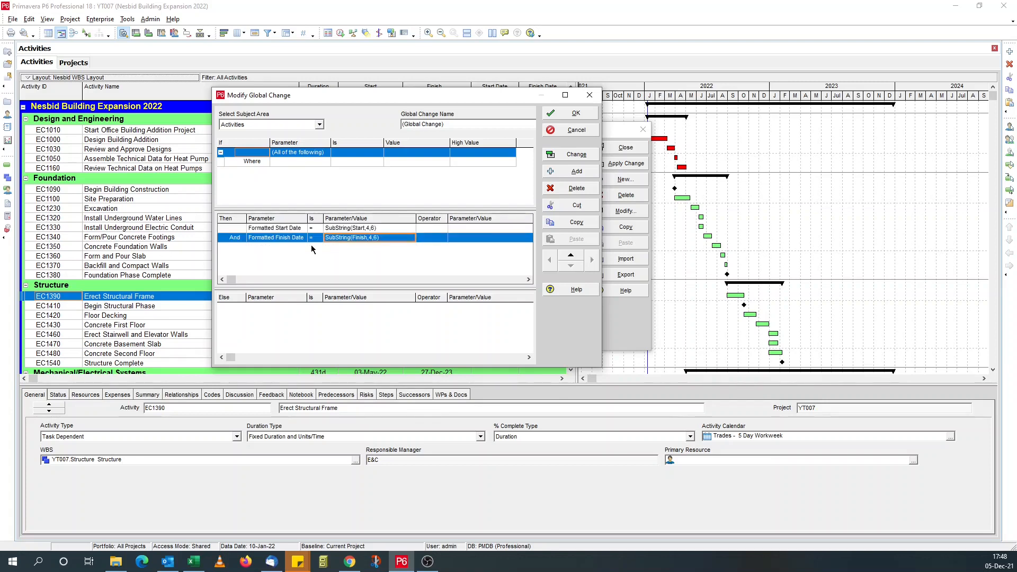
Run the global change to examine the new date values in its report, and exit without committing the changes
left_click(566, 155)
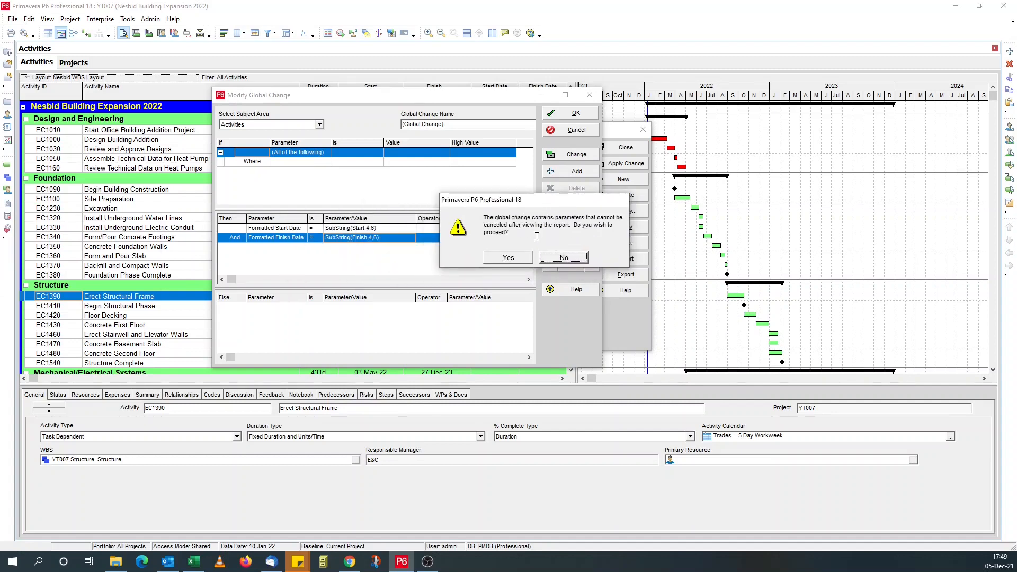
left_click(507, 258)
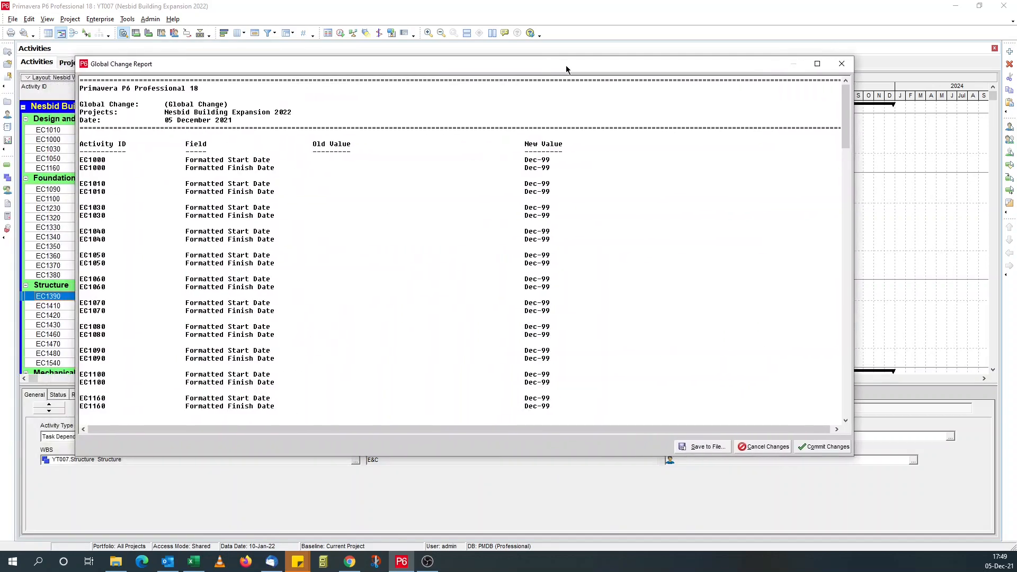
left_click(819, 64)
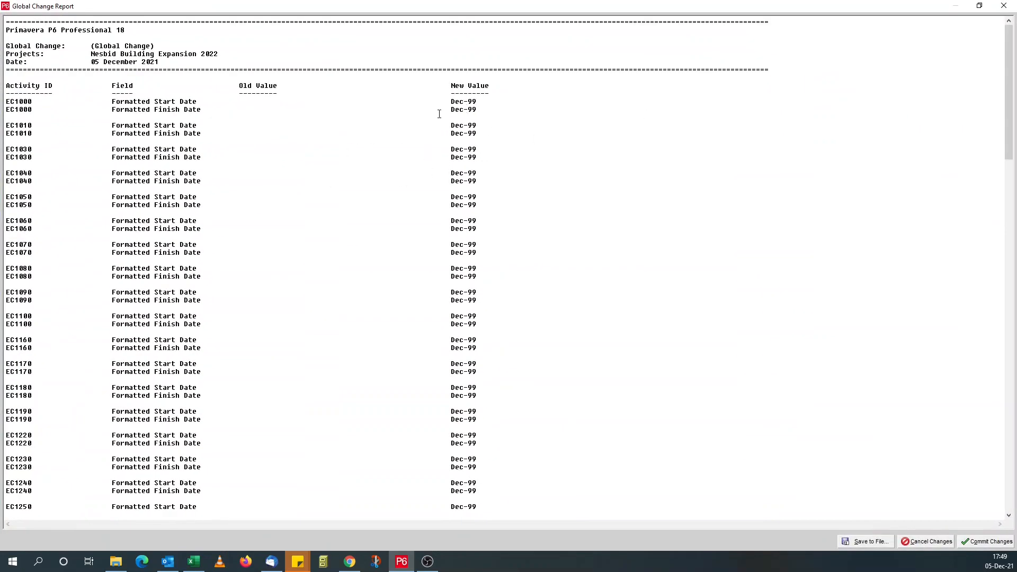
scroll(465, 181, "down", 6)
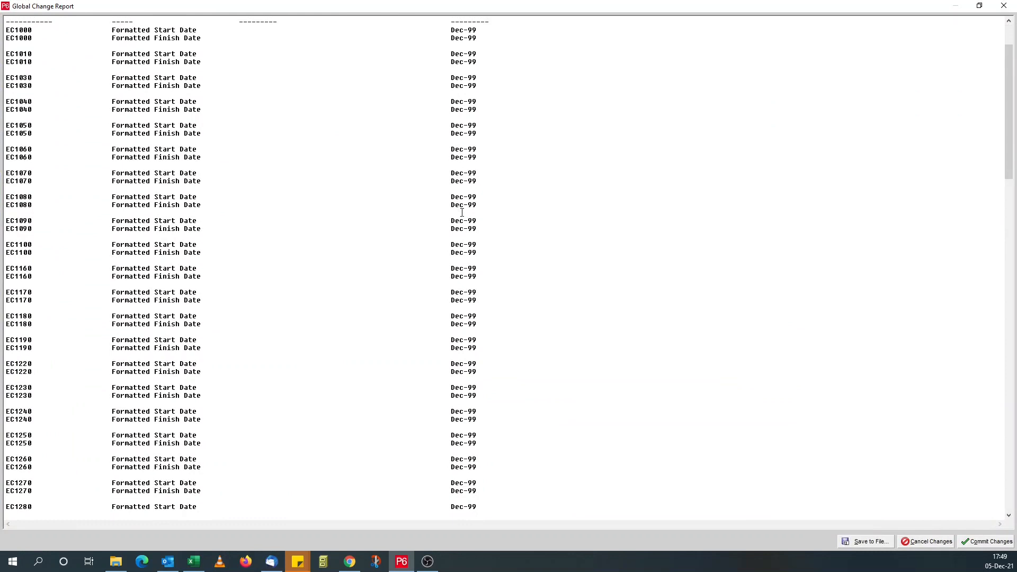
scroll(467, 242, "down", 20)
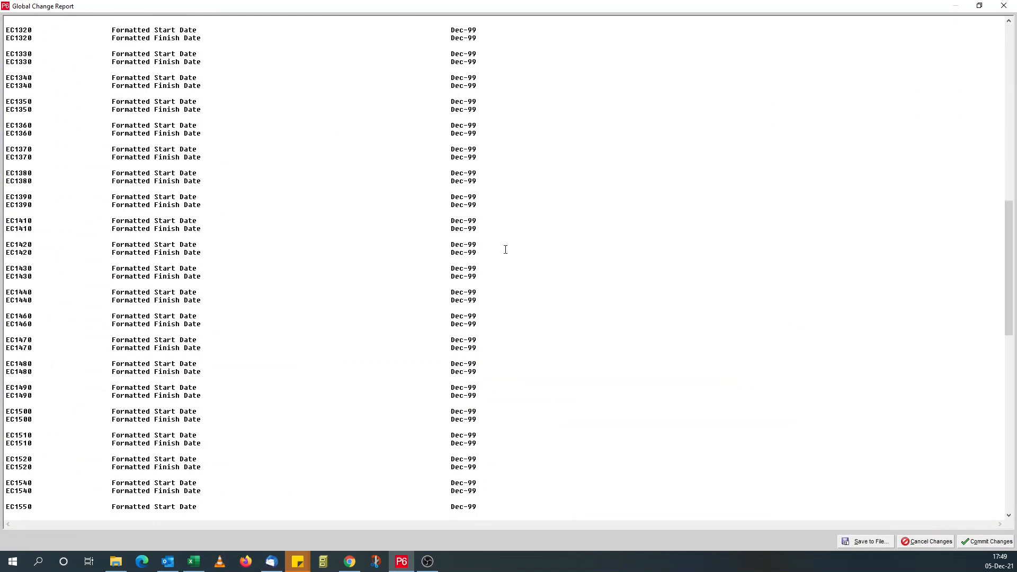
scroll(511, 248, "down", 20)
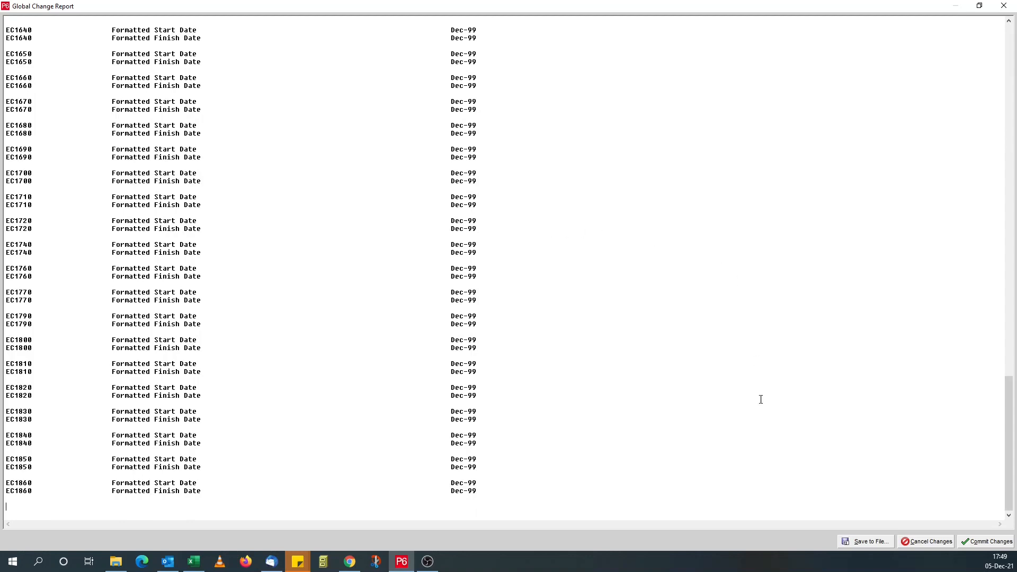
left_click(920, 543)
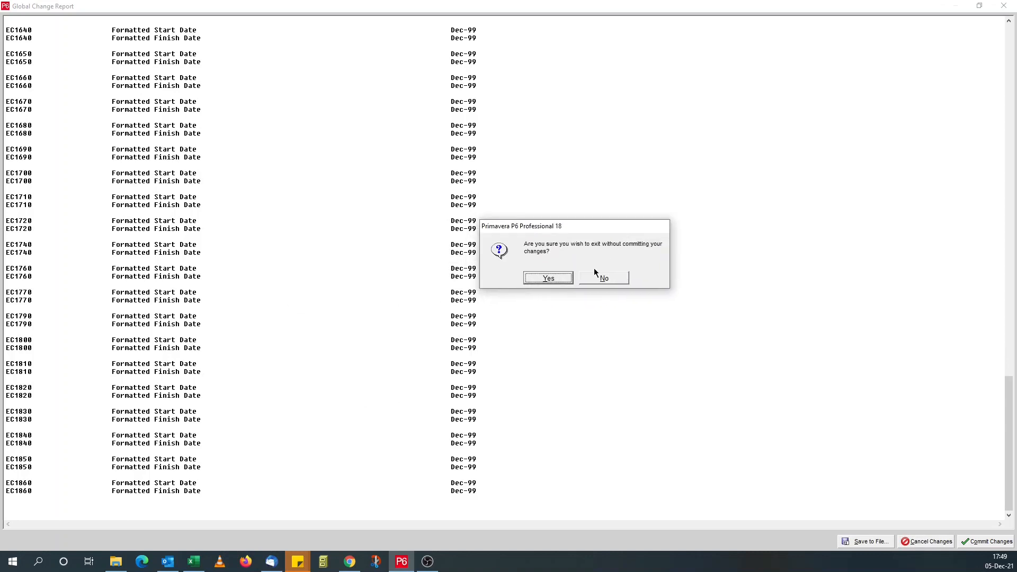
left_click(549, 278)
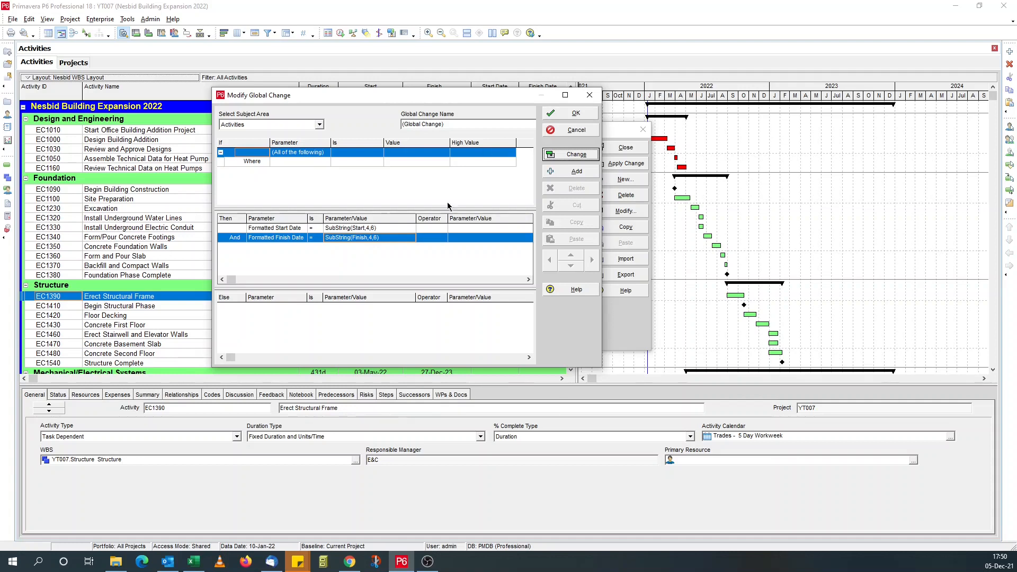
Delete both SubString statements, for Formatted Start Date and Formatted Finish Date, from the global change's Then section
left_click(375, 228)
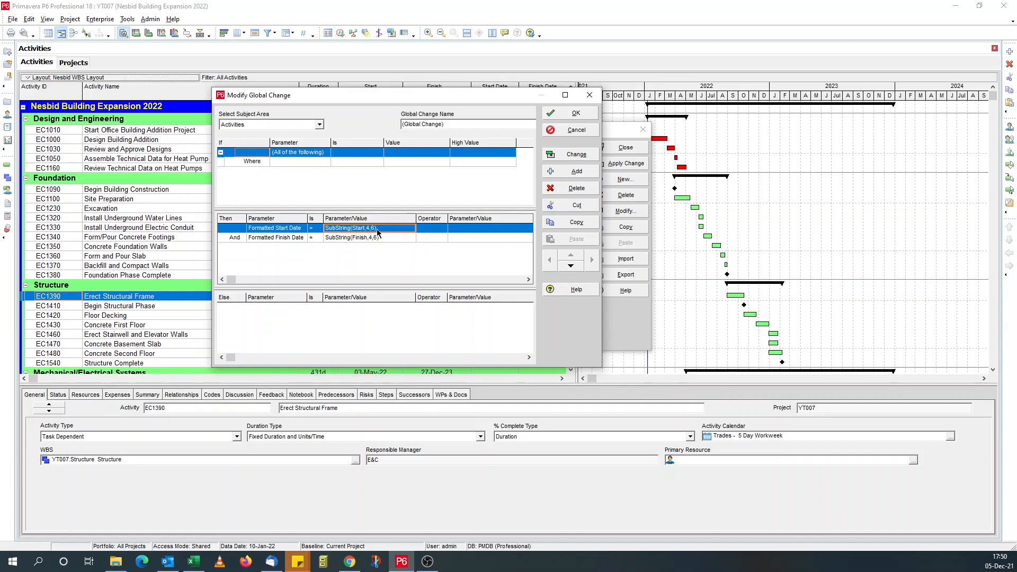
left_click(379, 228)
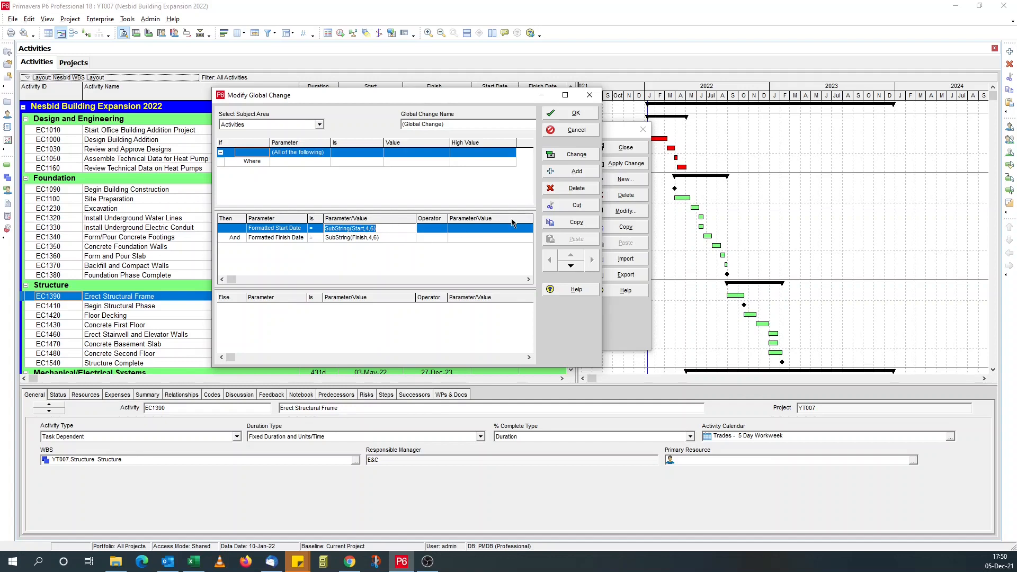
left_click(572, 190)
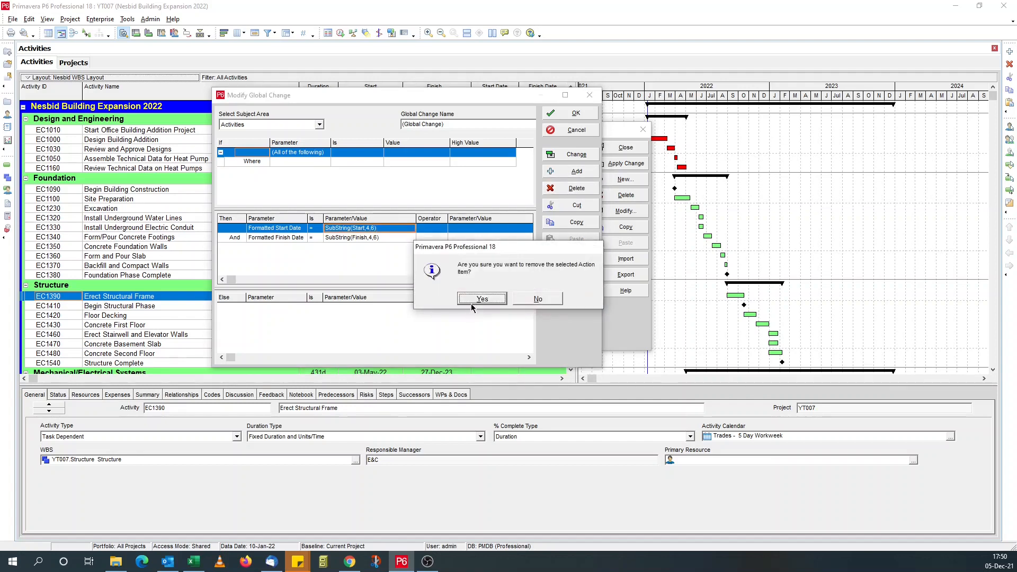
key("Return")
left_click(572, 189)
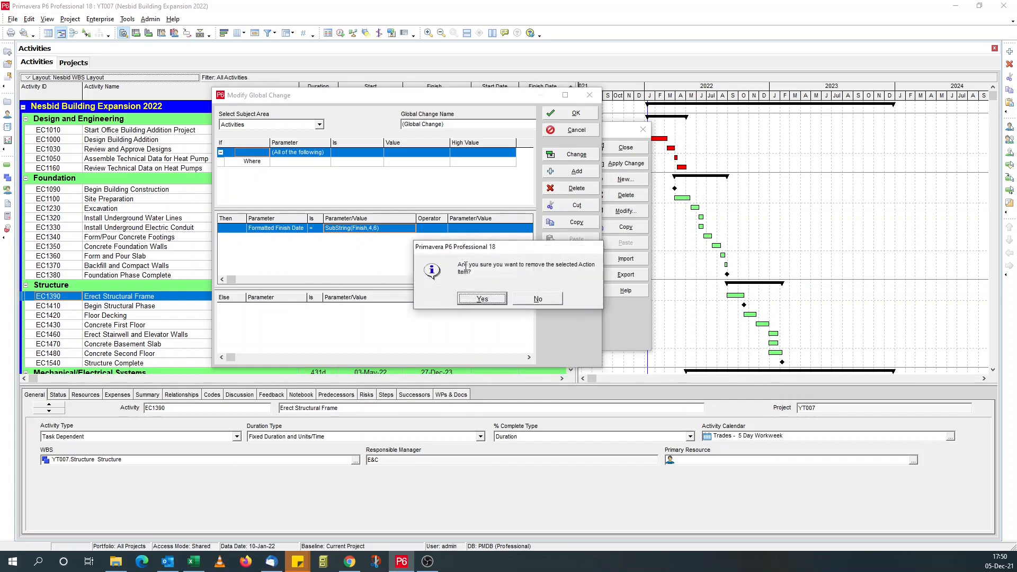
left_click(484, 299)
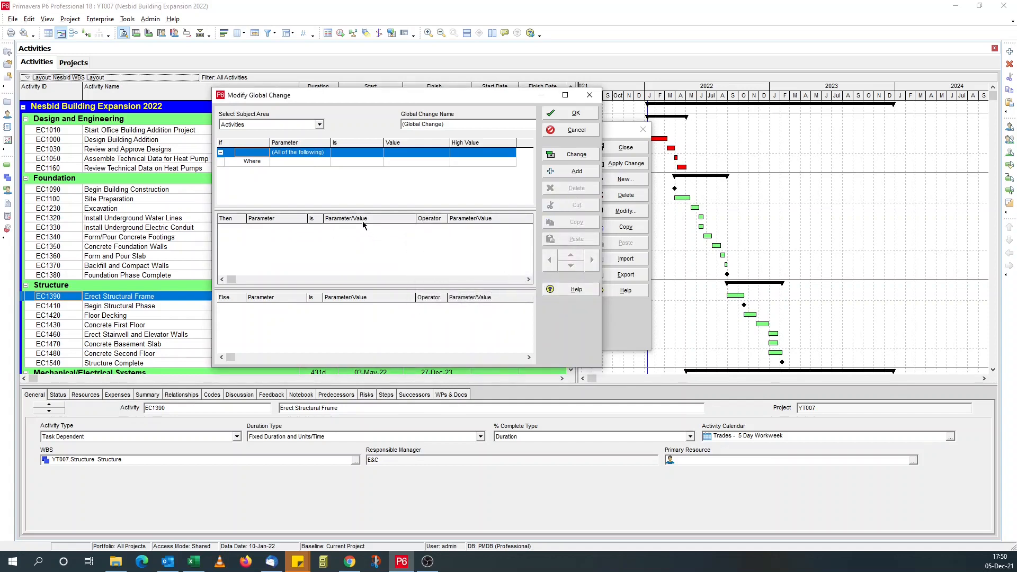
Add a Then statement that sets Formatted Start Date equal to the Start parameter
left_click(562, 174)
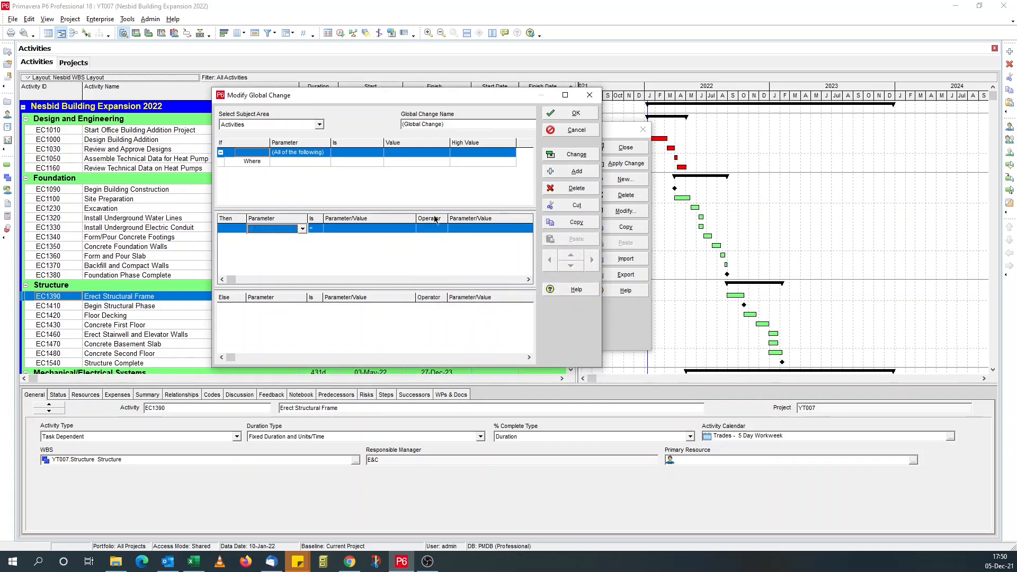
left_click(302, 229)
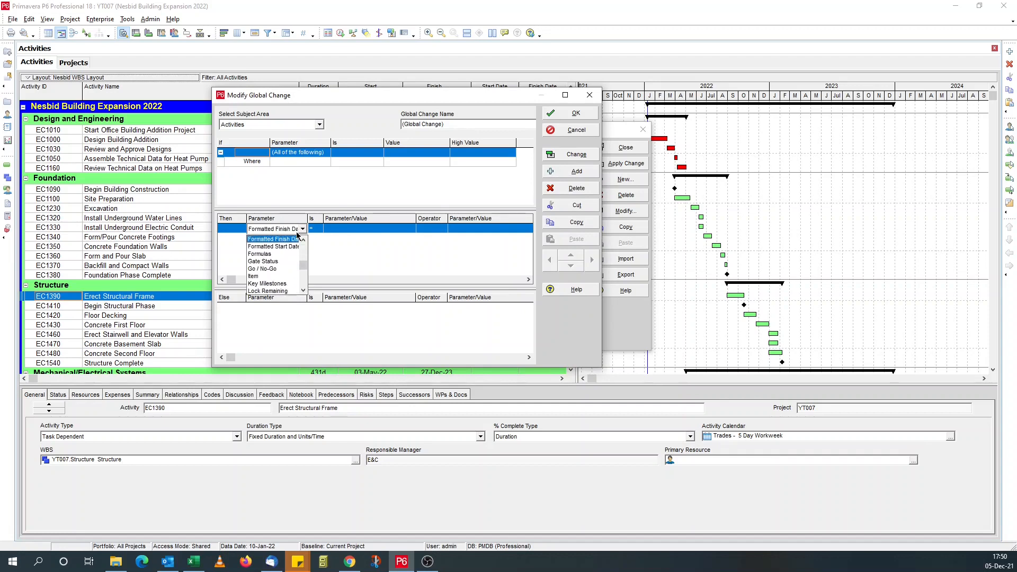
left_click(281, 247)
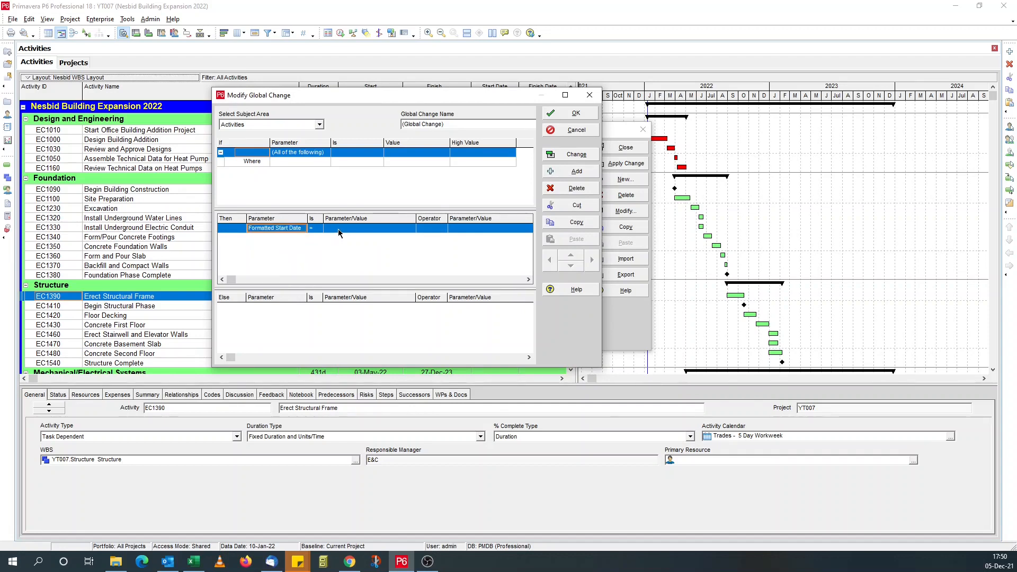
left_click(338, 228)
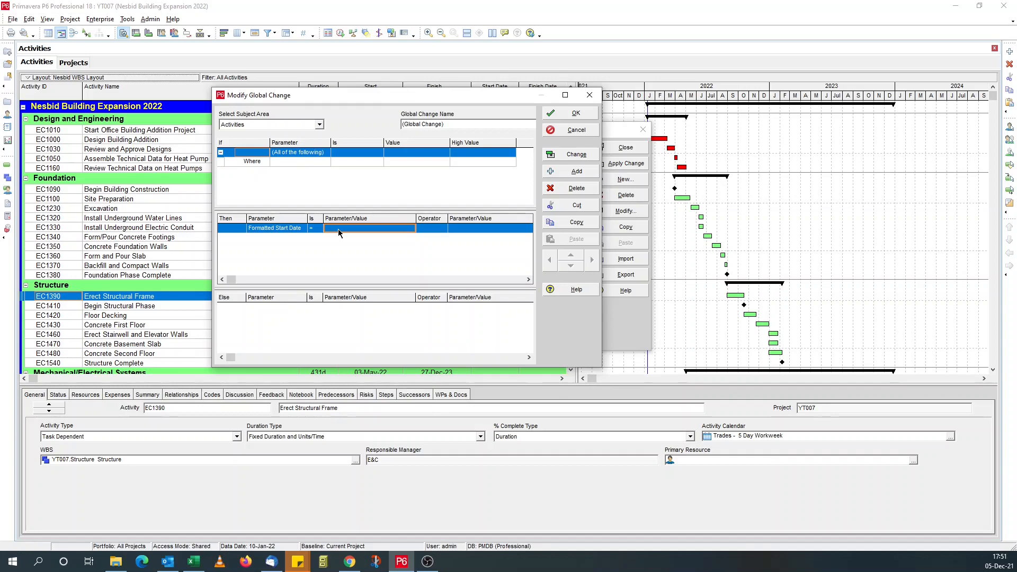
left_click(338, 230)
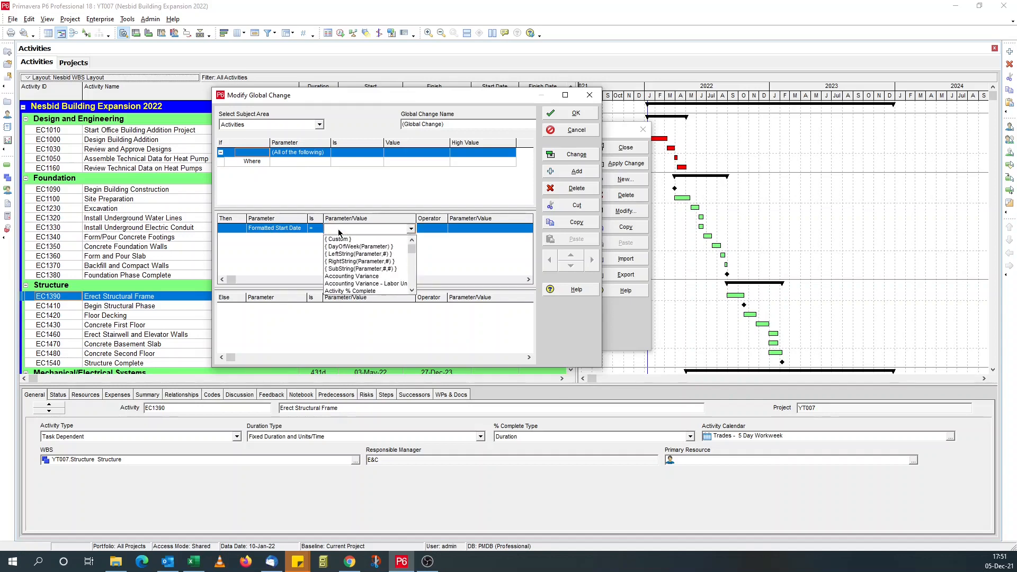
type("st")
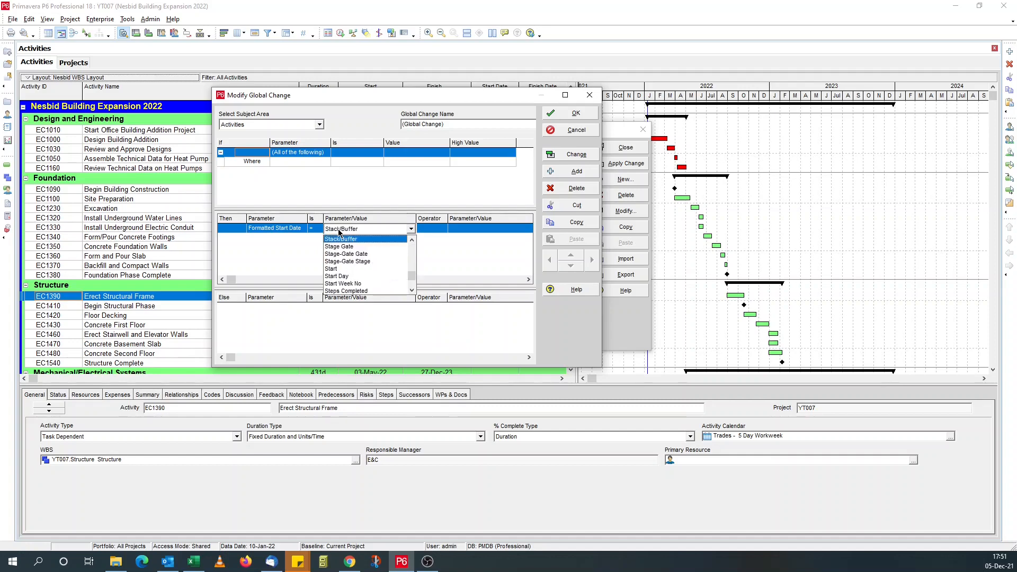
left_click(343, 269)
Add a second Then statement, joined with And, that sets Formatted Finish Date equal to the Finish parameter
left_click(569, 172)
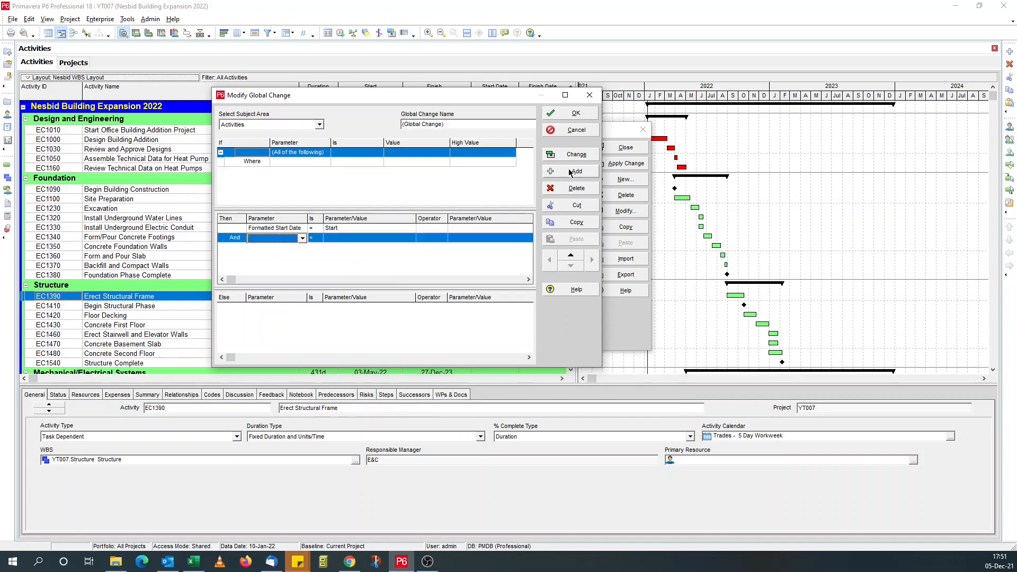
left_click(291, 239)
type("fo")
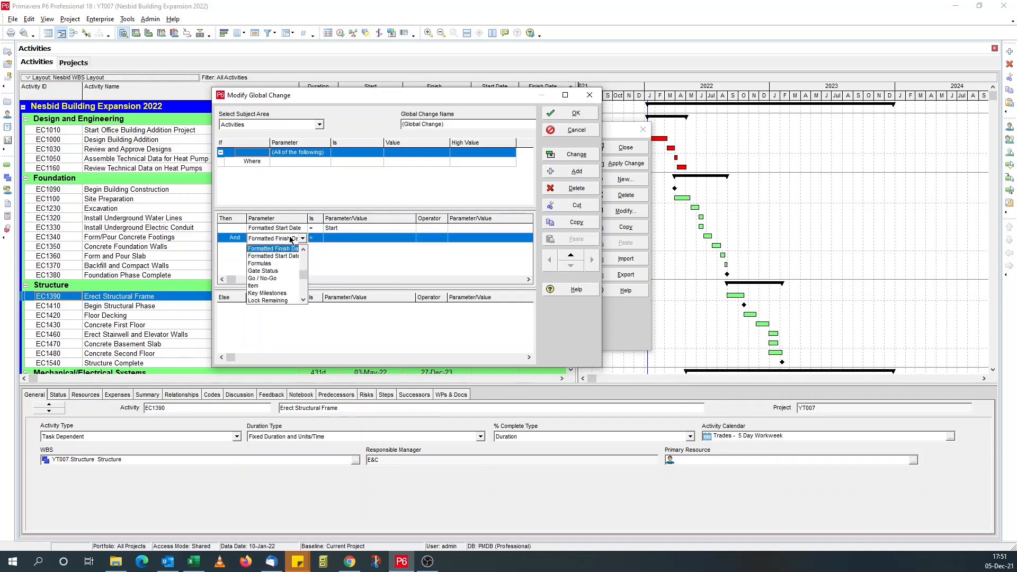
left_click(335, 245)
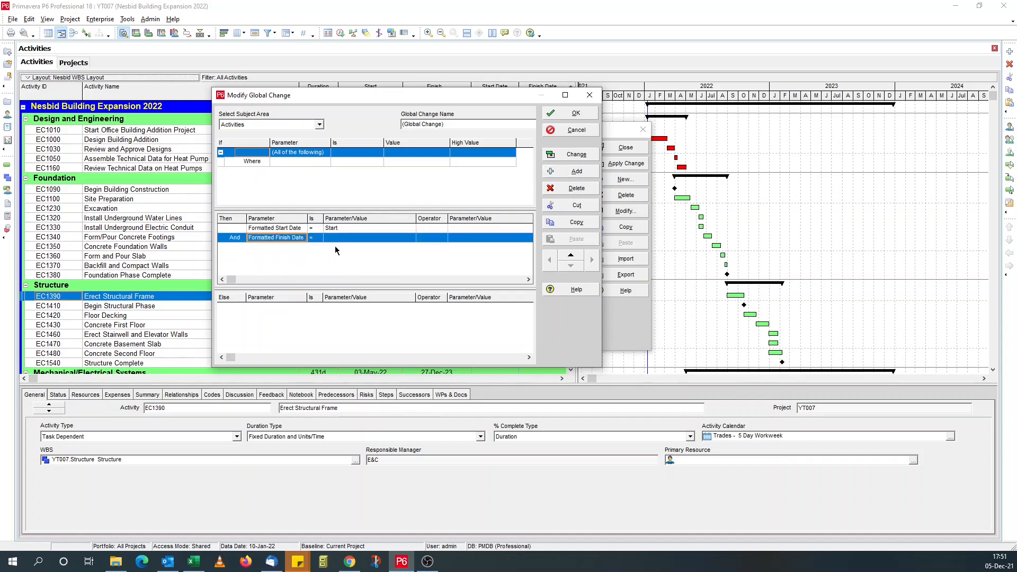
left_click(339, 238)
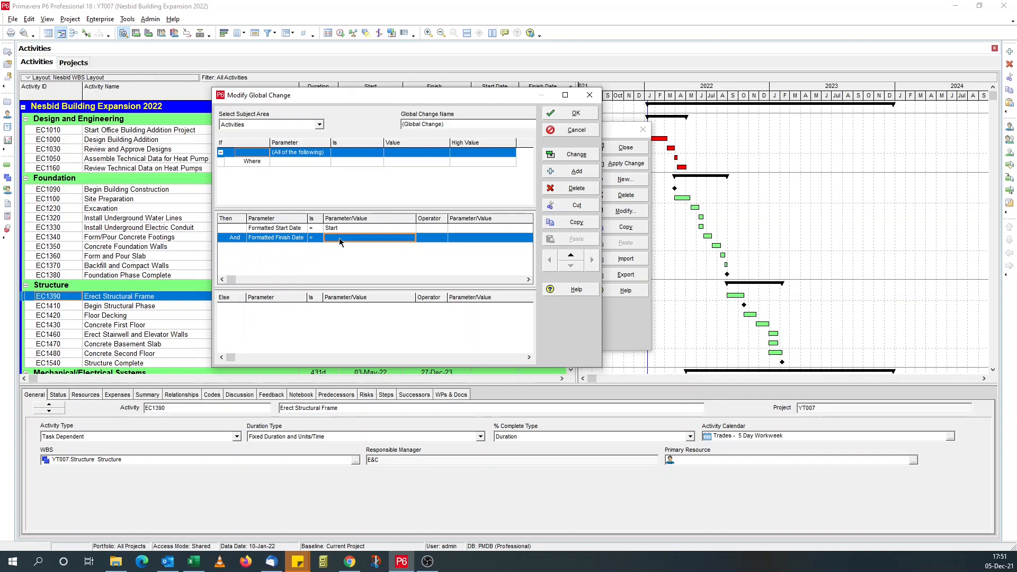
left_click(339, 238)
type("f")
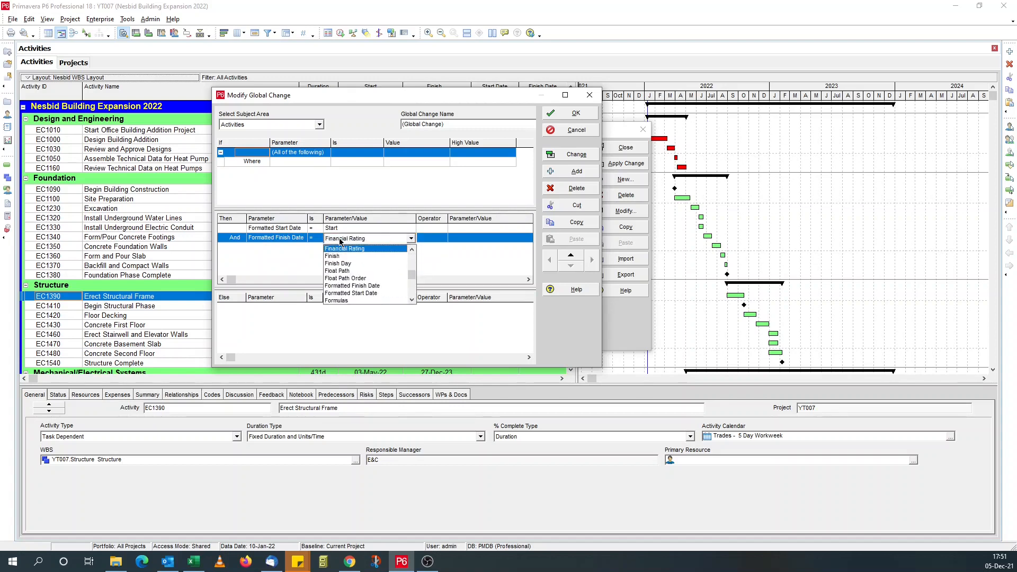
left_click(347, 256)
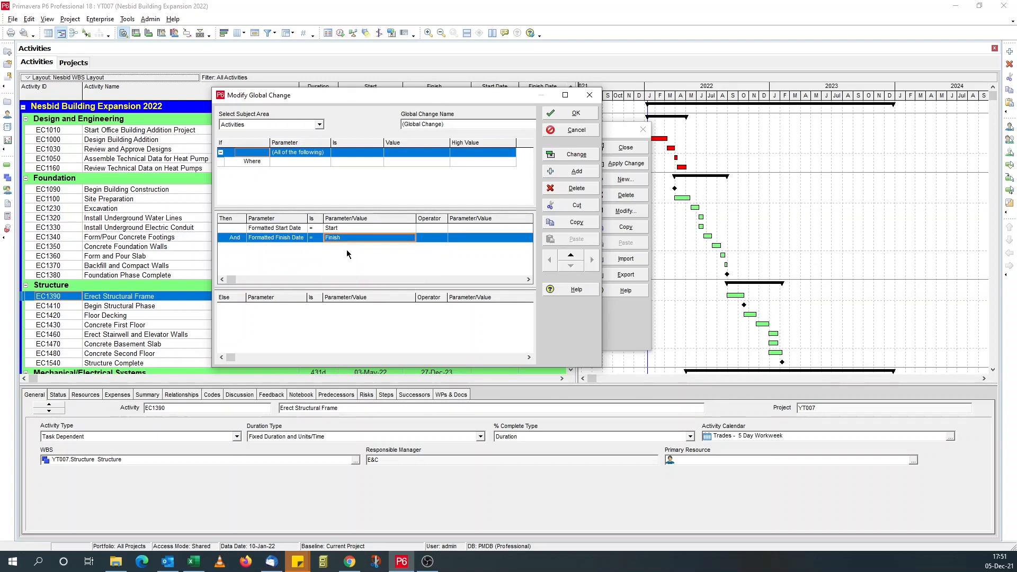
left_click(577, 172)
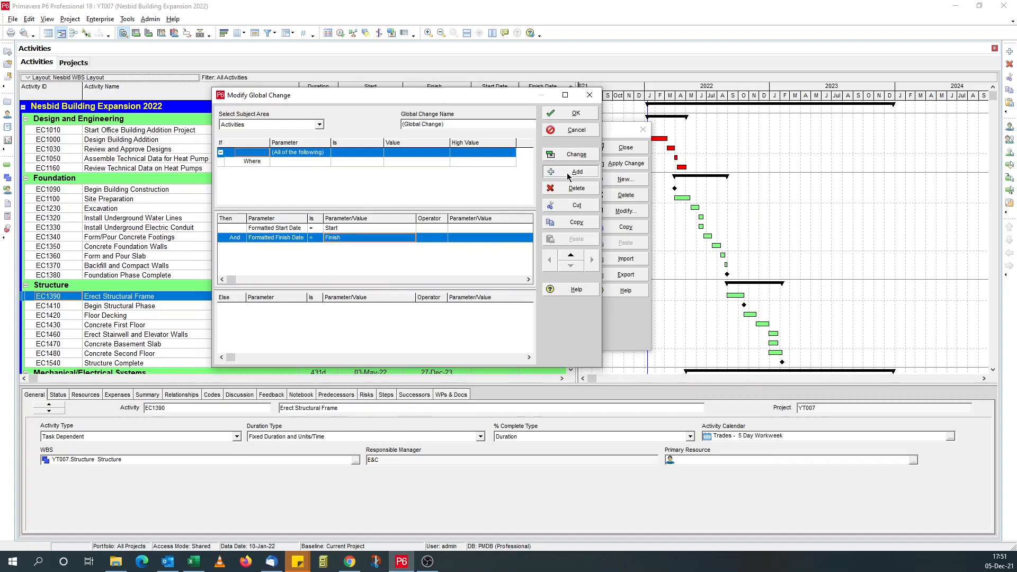
left_click(293, 250)
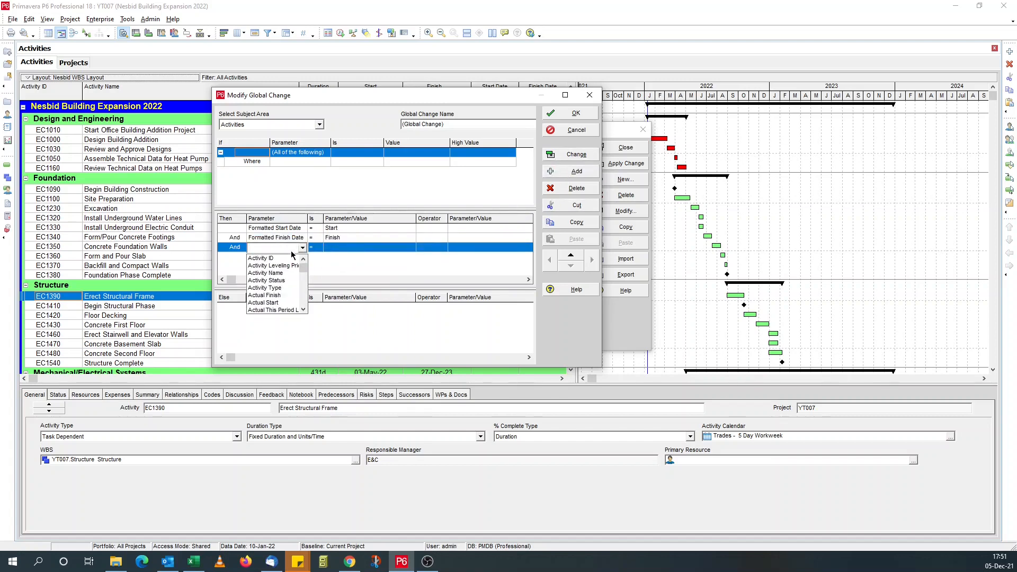
key("f")
key("f")
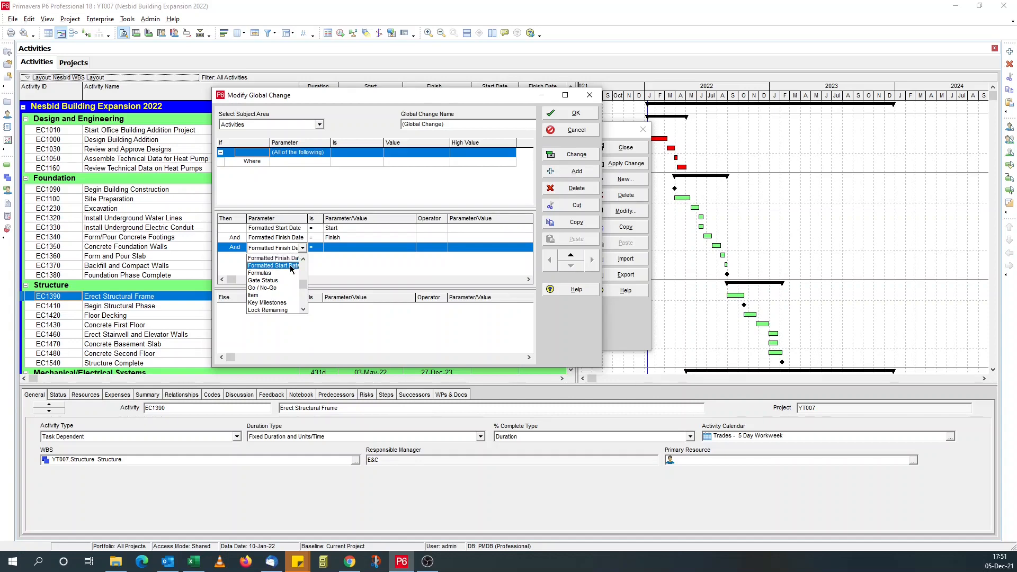
left_click(293, 265)
left_click(347, 247)
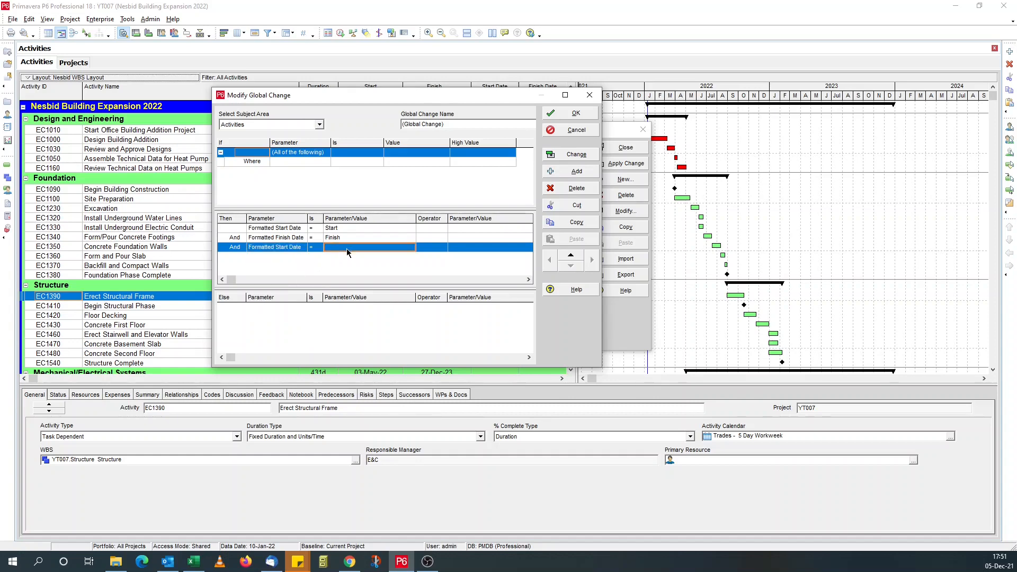
left_click(346, 249)
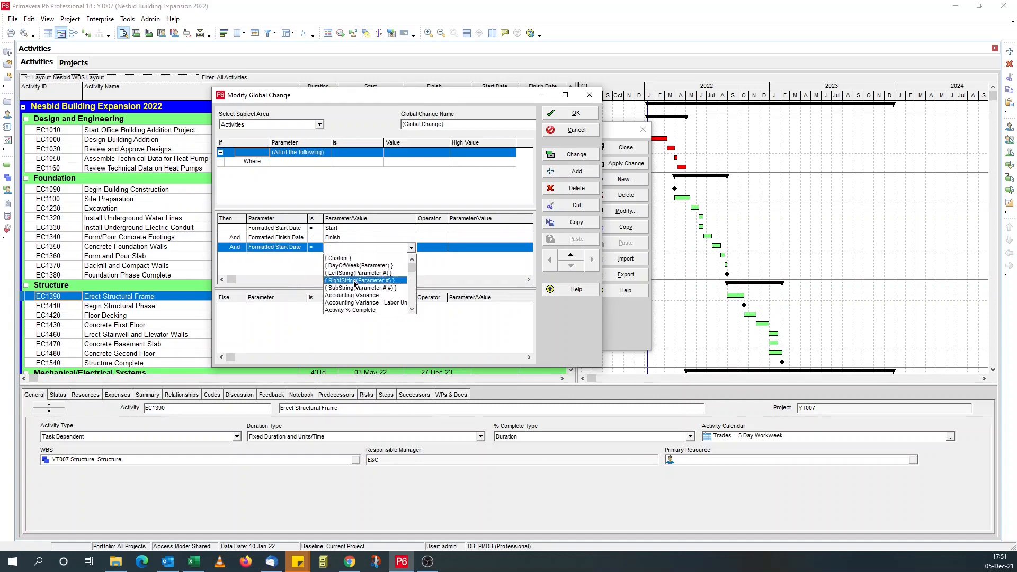
left_click(355, 288)
left_click(355, 249)
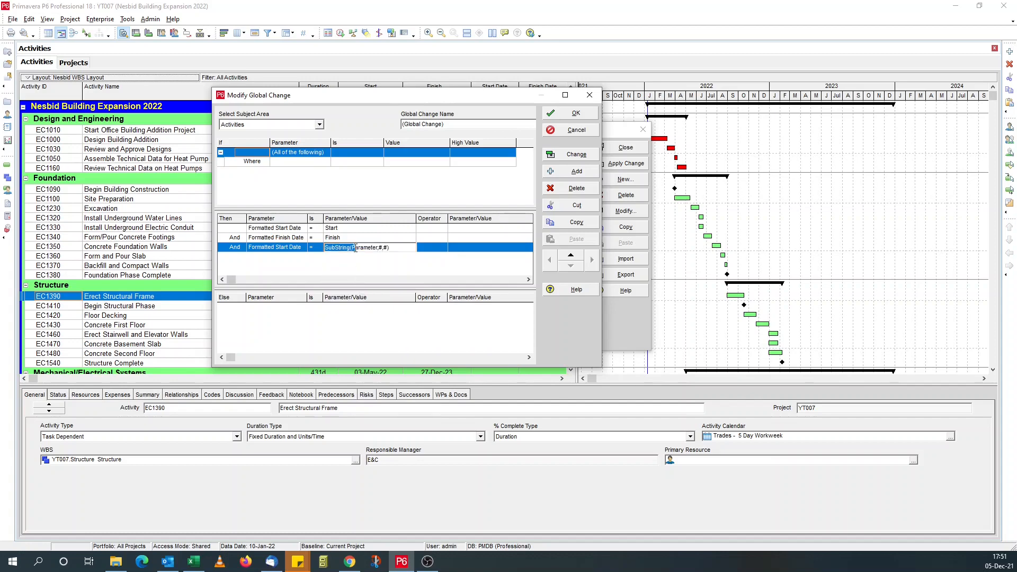
left_click(353, 249)
left_click_drag(352, 248, 368, 248)
left_click(577, 188)
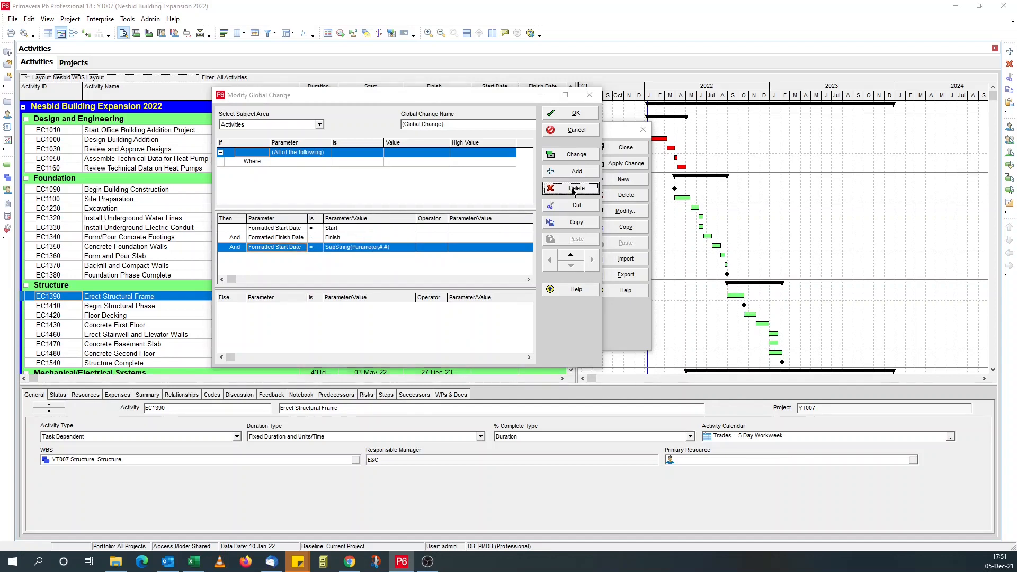
left_click(491, 299)
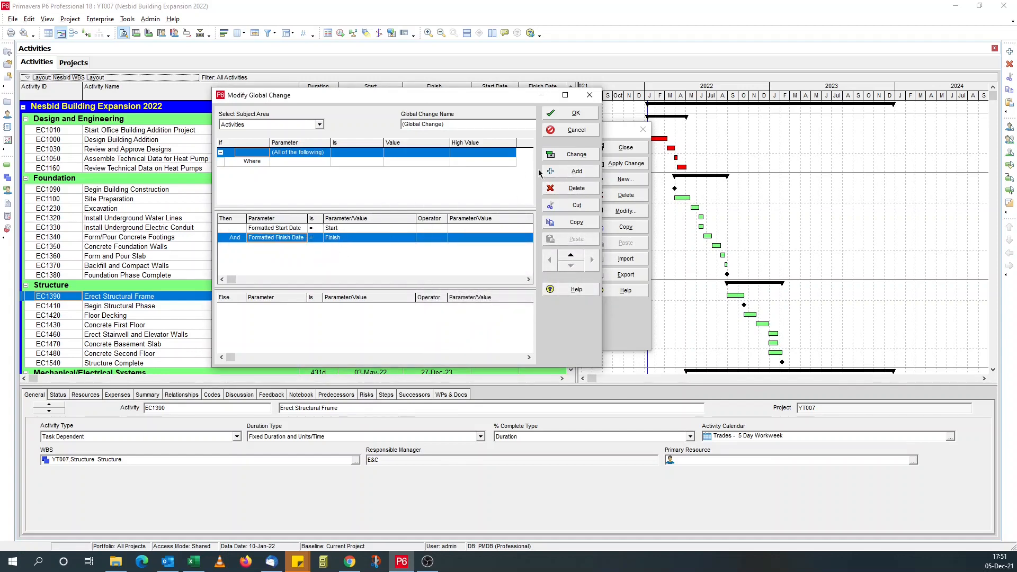
Run the global change to examine the new start and finish values in its maximized report, and exit without committing the changes
left_click(569, 159)
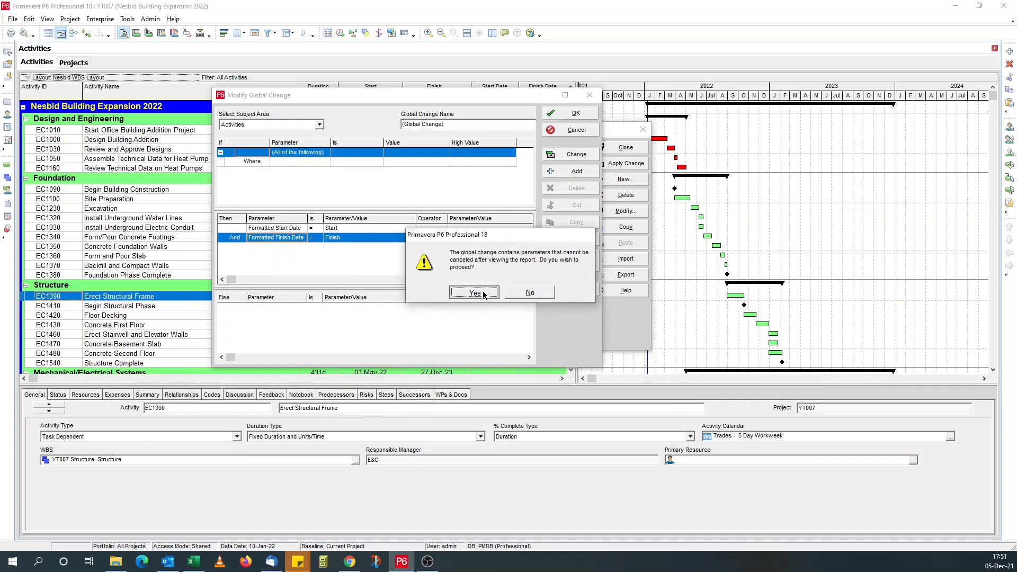
left_click(483, 294)
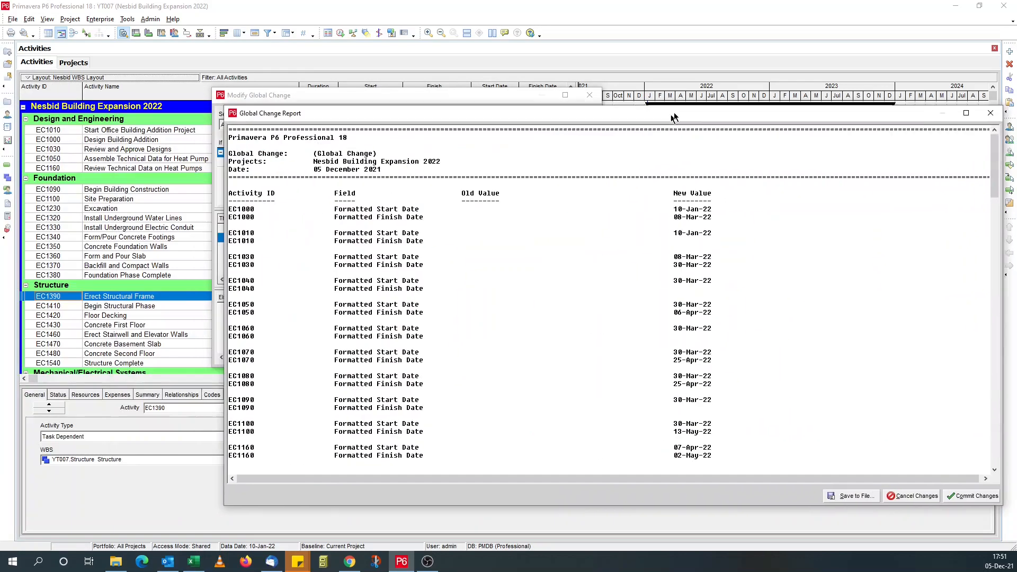
left_click_drag(673, 113, 682, 107)
double_click(682, 107)
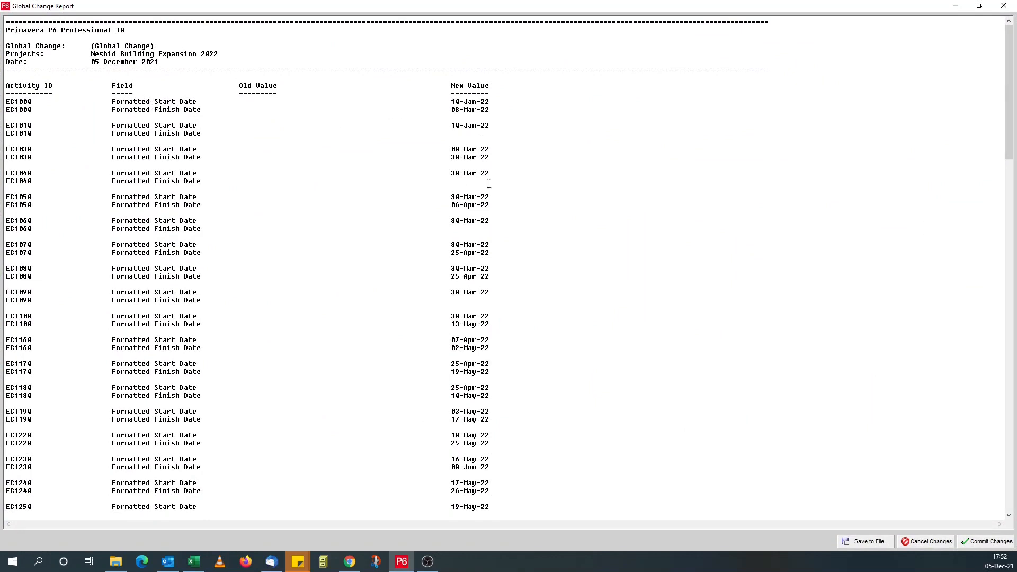
scroll(483, 265, "down", 20)
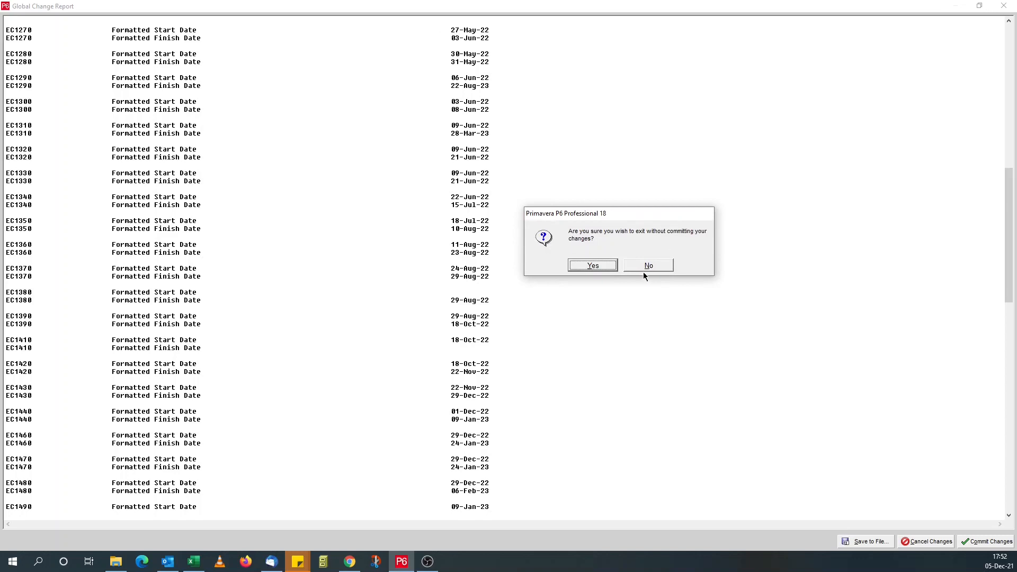
left_click(605, 268)
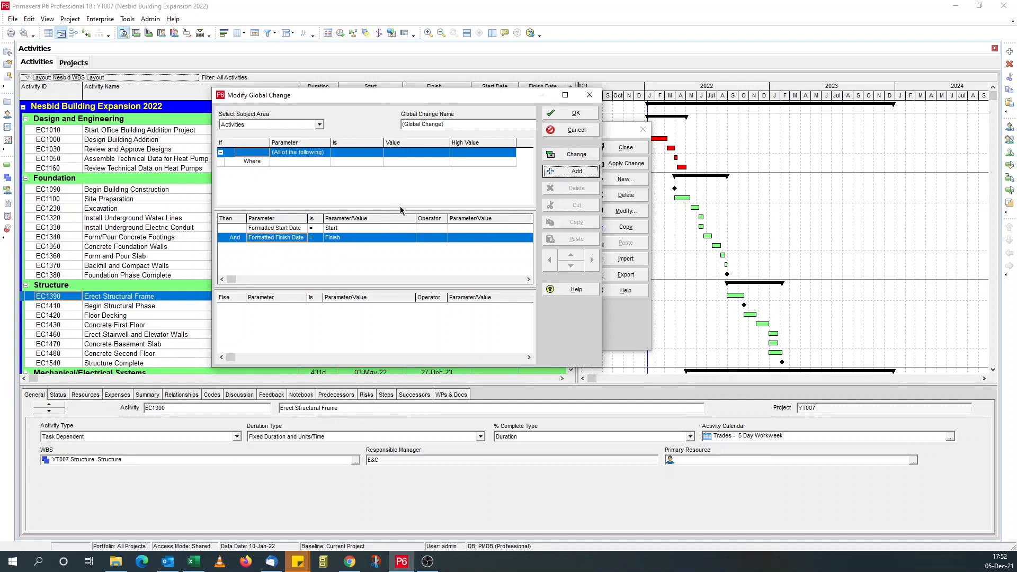
Duplicate the Formatted Start Date statement and move the copy below the Formatted Finish Date statement
left_click(294, 230)
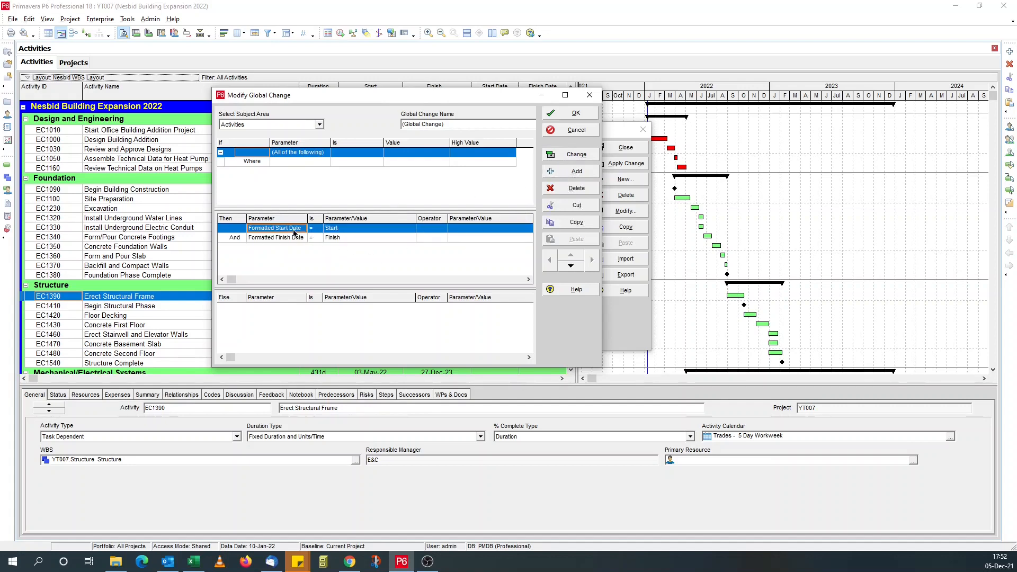
left_click(570, 222)
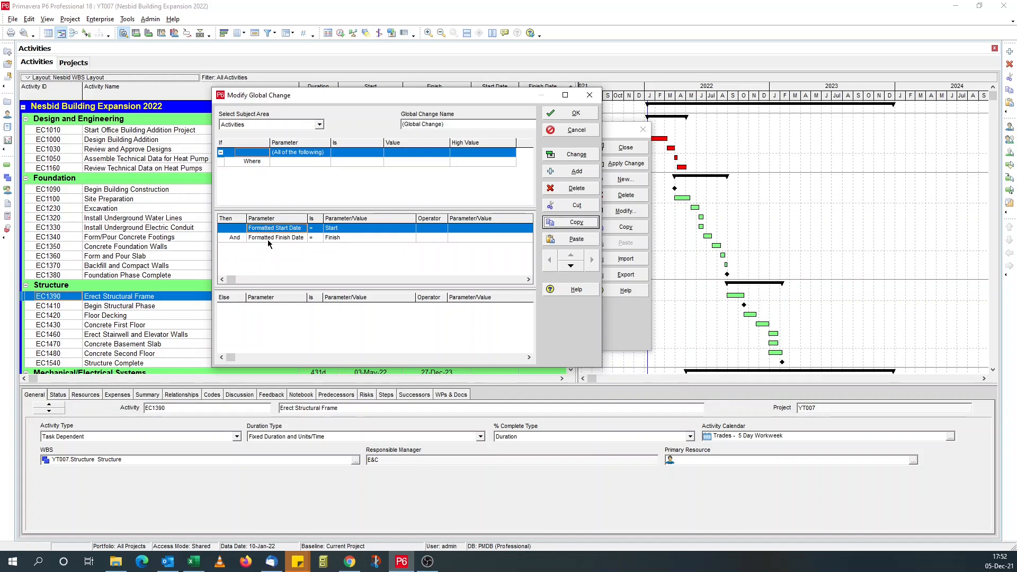
left_click(270, 238)
left_click(576, 238)
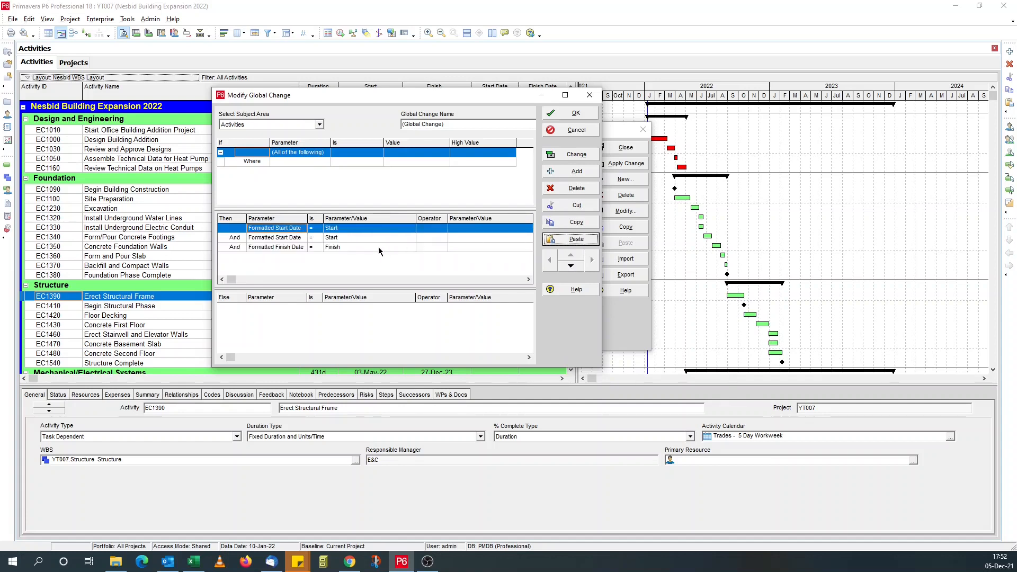
double_click(575, 266)
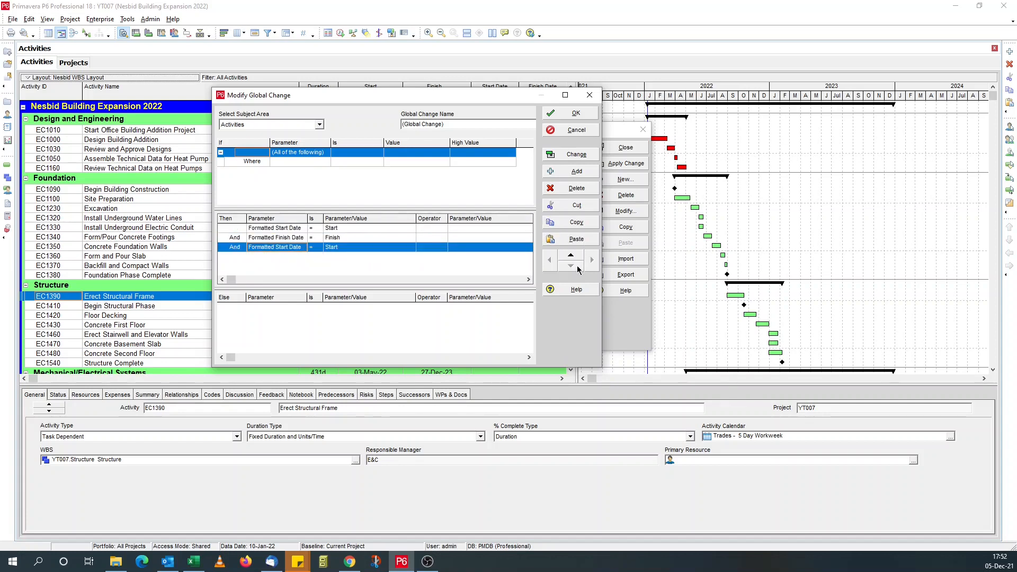
Replace the value of the copied Formatted Start Date statement with the SubString(Parameter,#,#) function
left_click(342, 249)
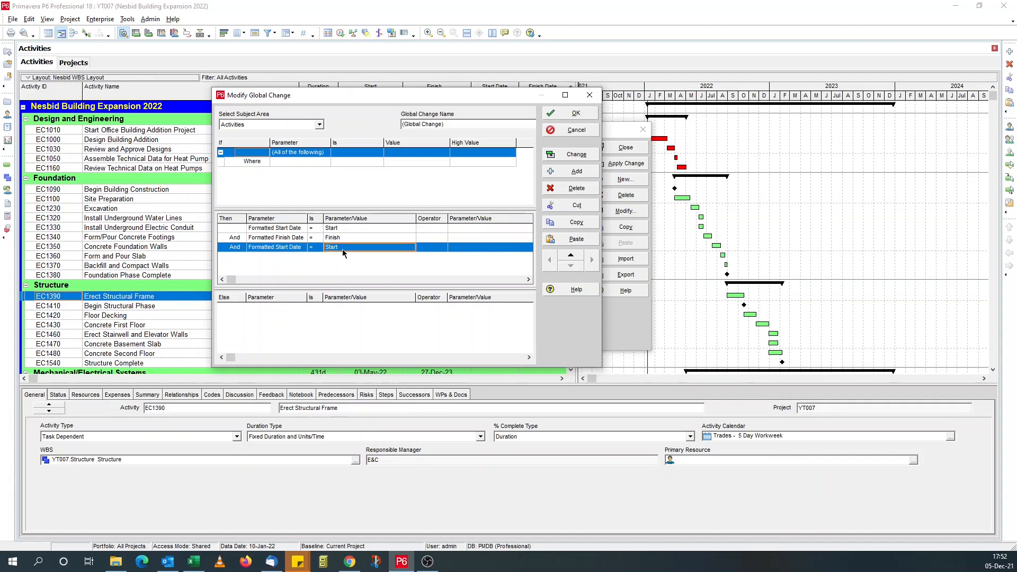
left_click(342, 249)
left_click(411, 248)
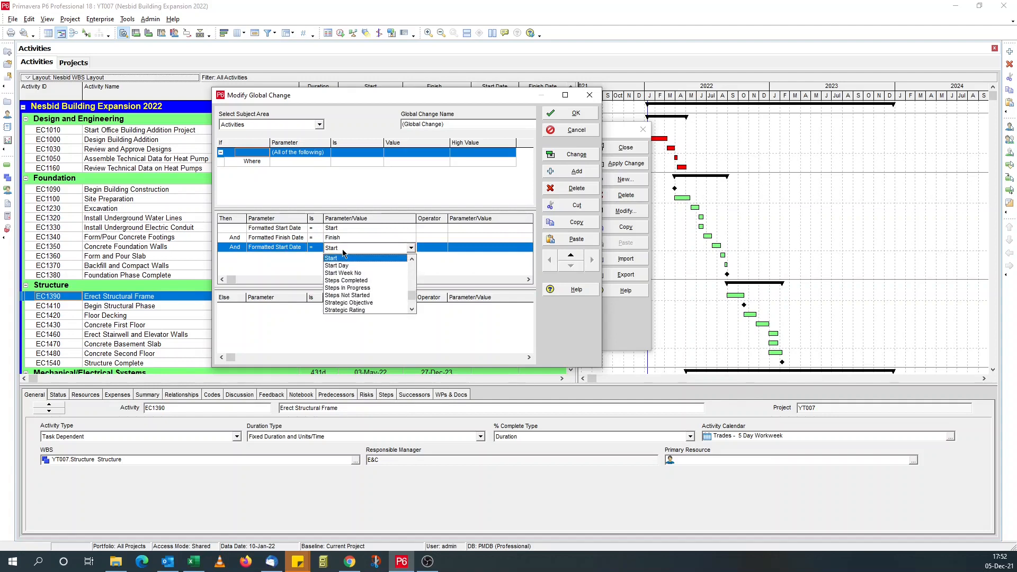
scroll(395, 278, "up", 20)
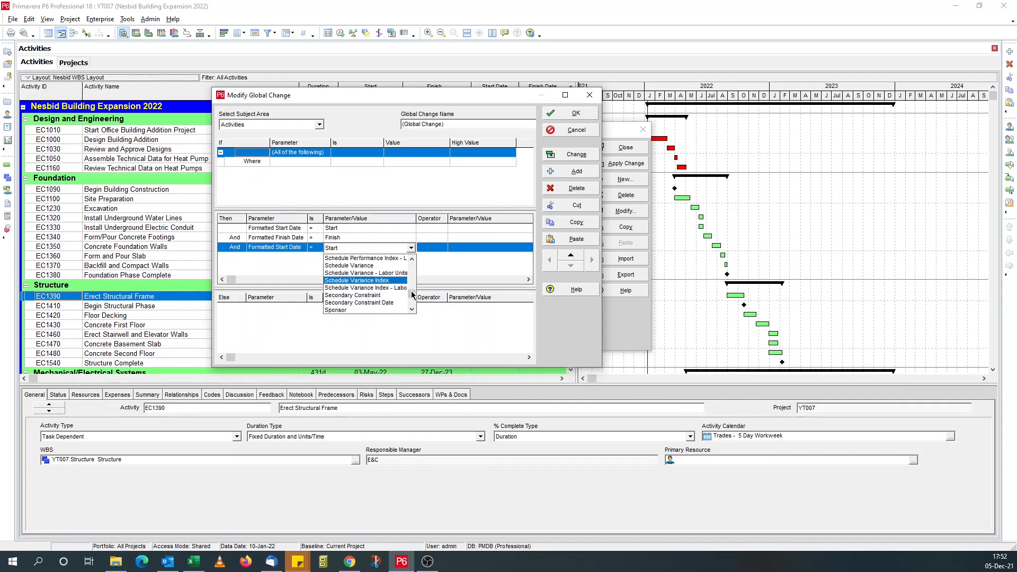
left_click(381, 288)
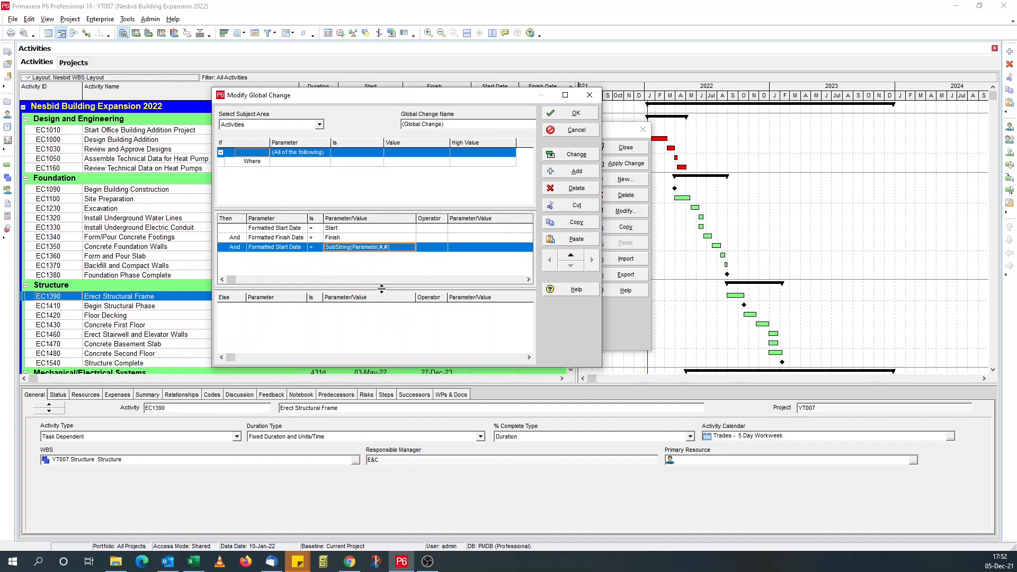
Fill in the function of the last statement so that it reads SubString(Formatted Start Date,4,6)
left_click(356, 248)
left_click_drag(352, 247, 377, 249)
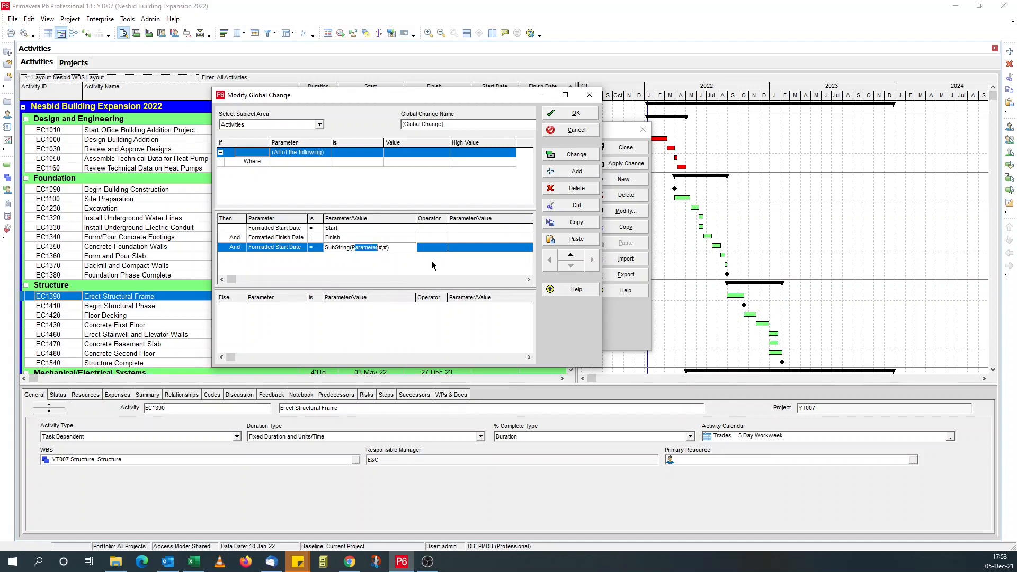
key("BackSpace")
key("BackSpace")
type("Formatted Start Date")
key("BackSpace")
type("4")
left_click(288, 247)
Add another Then statement joined with And and set its parameter to Formatted Finish Date
left_click(577, 175)
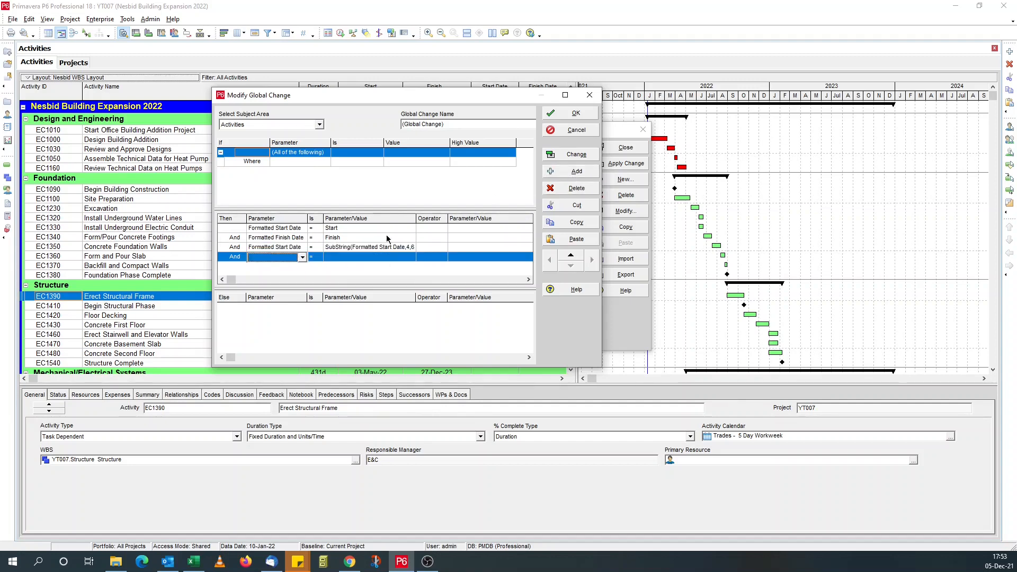
left_click(285, 258)
type("fo")
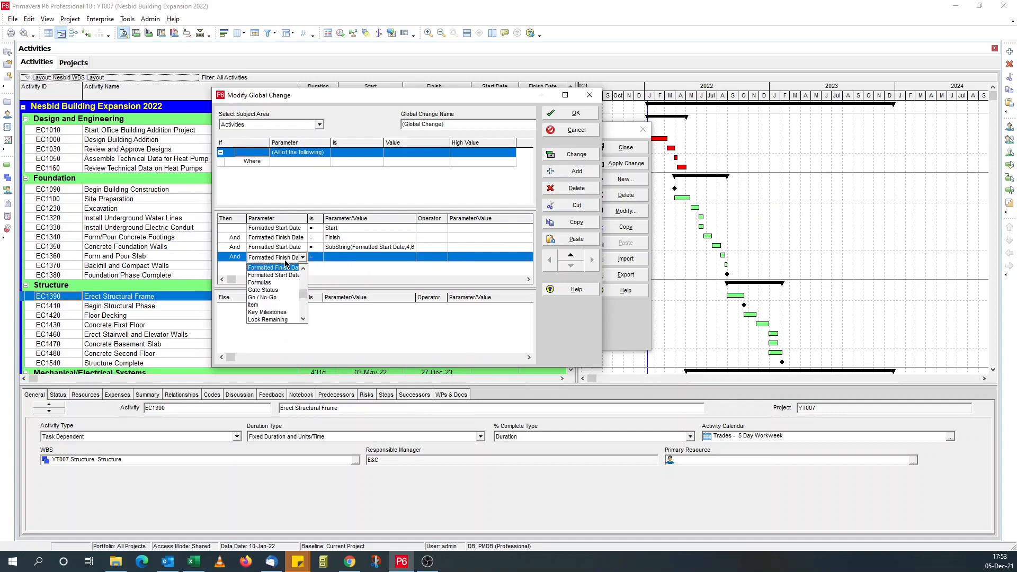
left_click(285, 268)
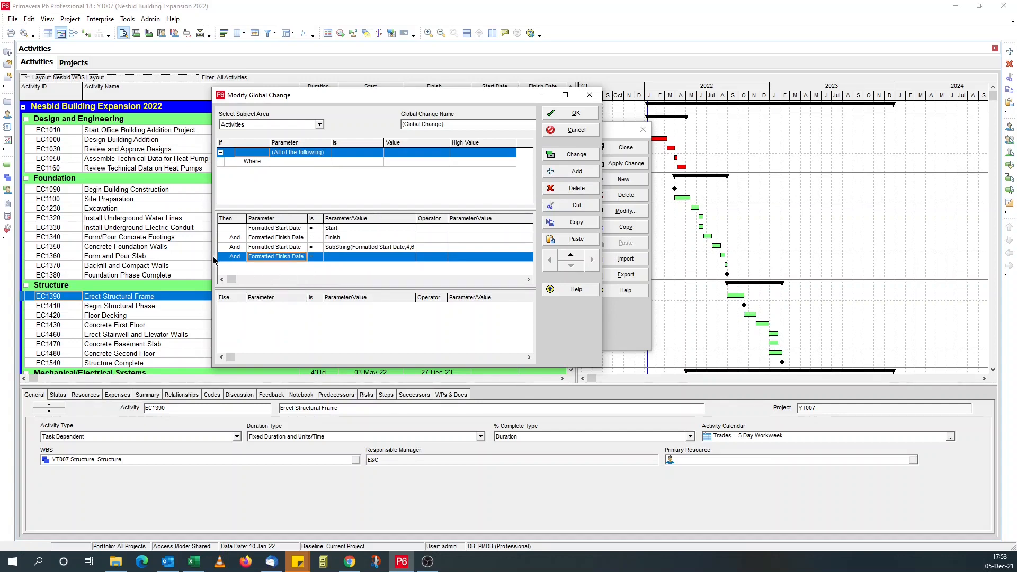
Widen the Modify Global Change dialog and the Parameter and Parameter/Value columns of the Then statements to show the full SubString formula
left_click_drag(213, 259, 171, 259)
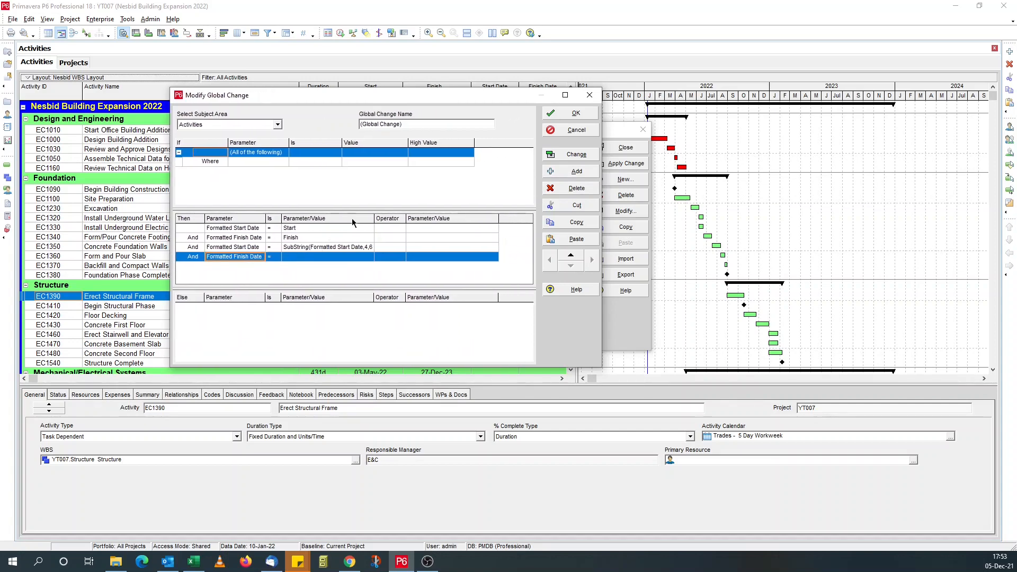
left_click_drag(375, 218, 395, 218)
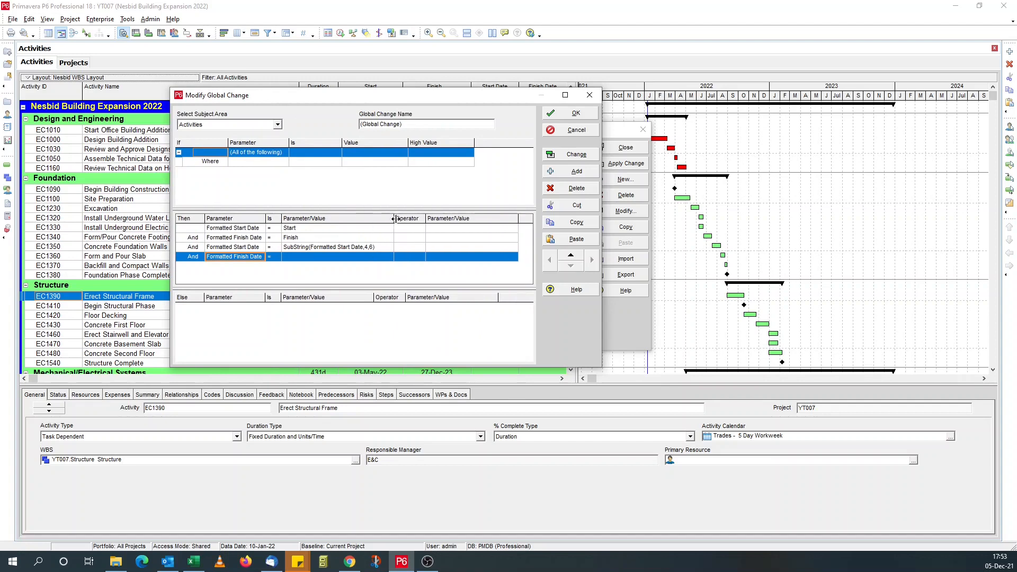
left_click_drag(266, 218, 275, 219)
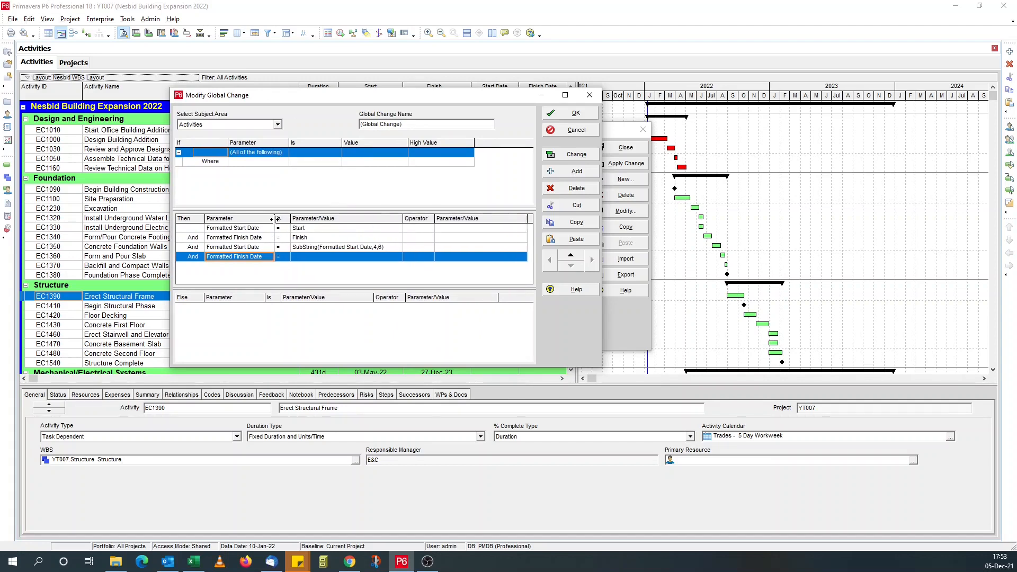
Assign the SubString(Parameter,#,#) function as the value of the new Formatted Finish Date statement
left_click(304, 260)
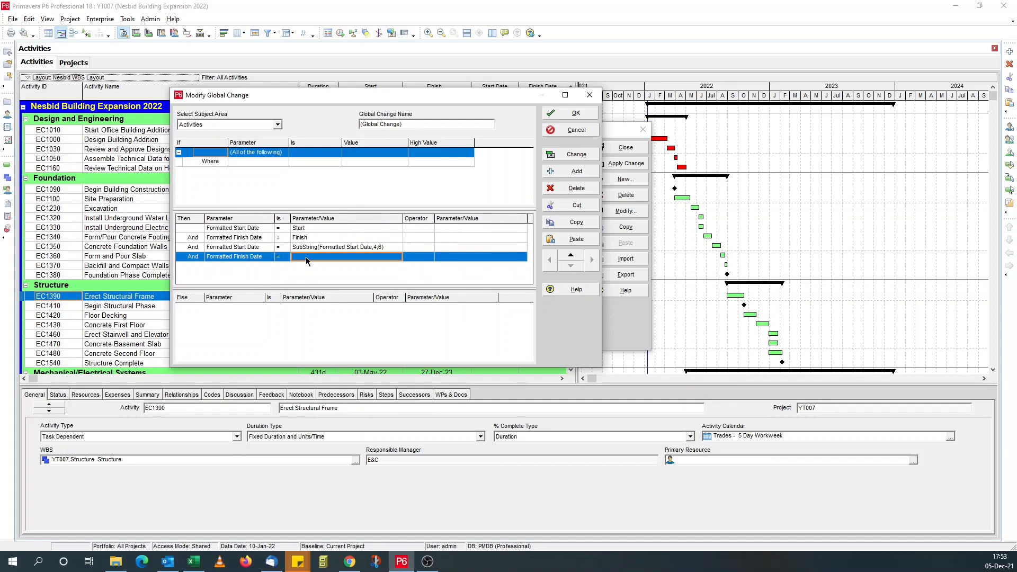
left_click(308, 260)
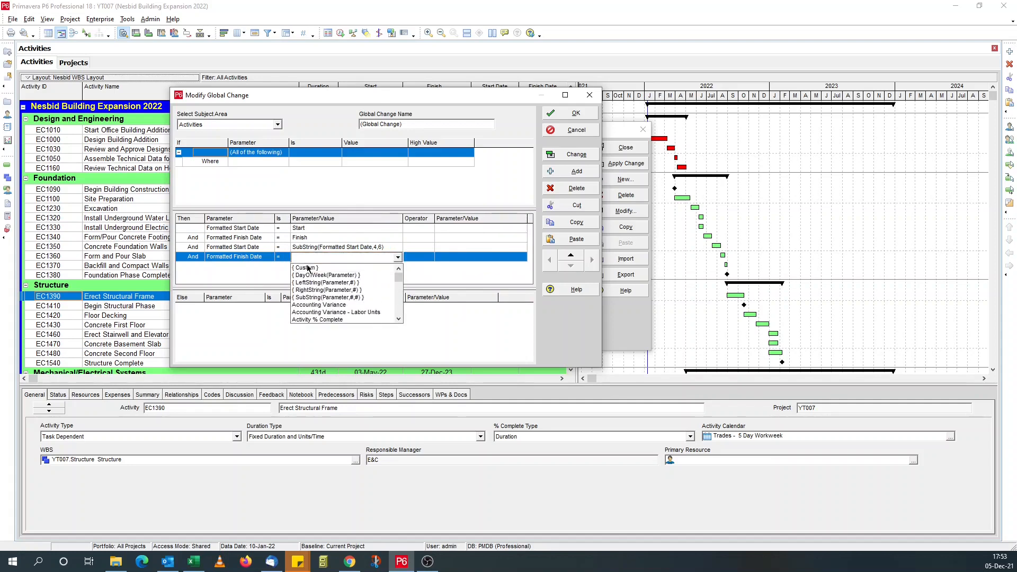
left_click(322, 297)
Complete the function of the new finish statement so that it reads SubString(Formatted Finish Date,4,6)
double_click(320, 258)
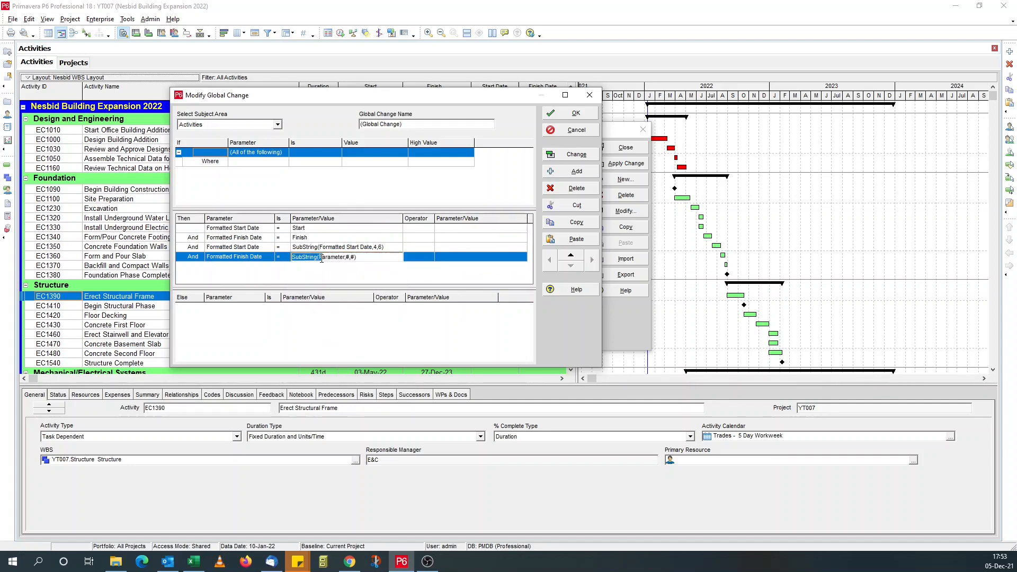
left_click(320, 258)
double_click(344, 259)
type("Formatted Finish Date")
key("Right")
type("4")
key("Delete")
type("6")
left_click(382, 249)
left_click(381, 257)
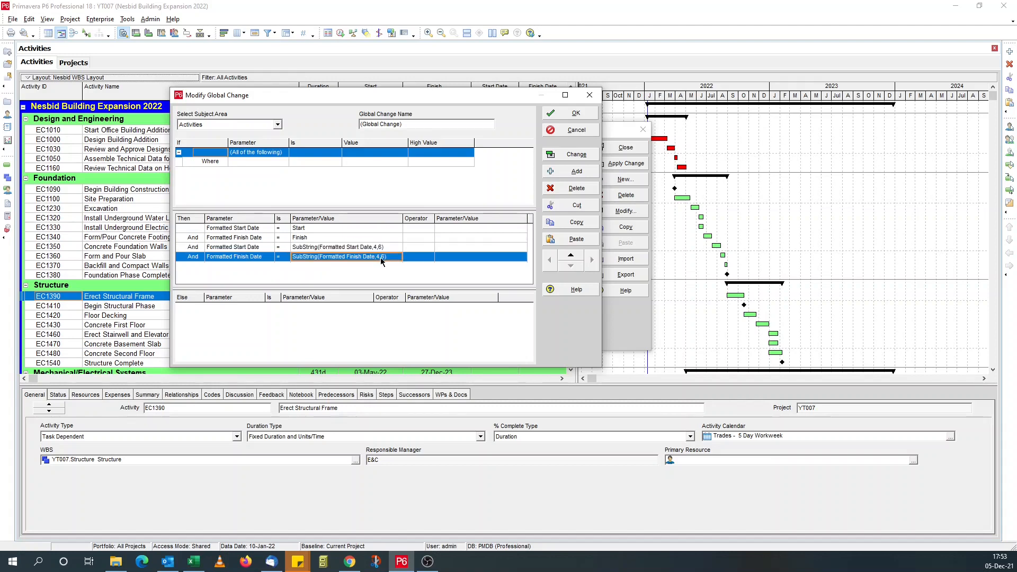
Name the global change "Formatted mmm-yy Dates"
left_click(576, 158)
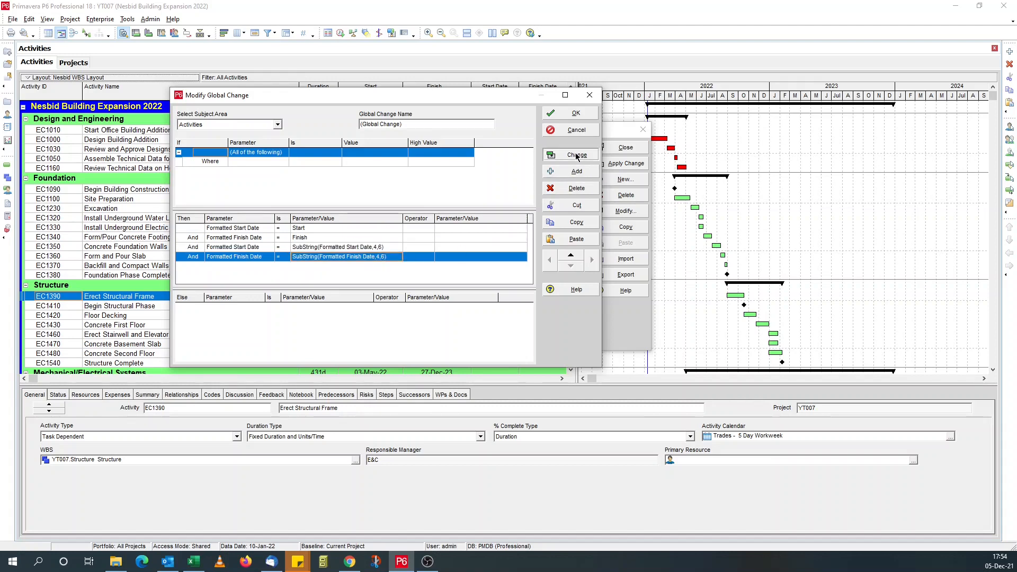
left_click_drag(413, 125, 338, 120)
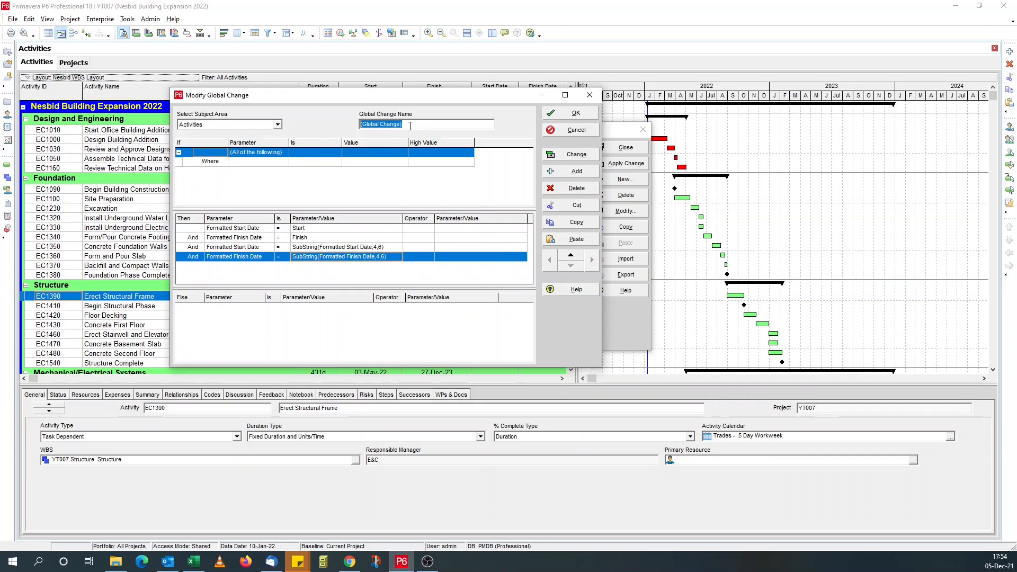
type("Formatted mmm-yy Dat")
type("es")
key("BackSpace")
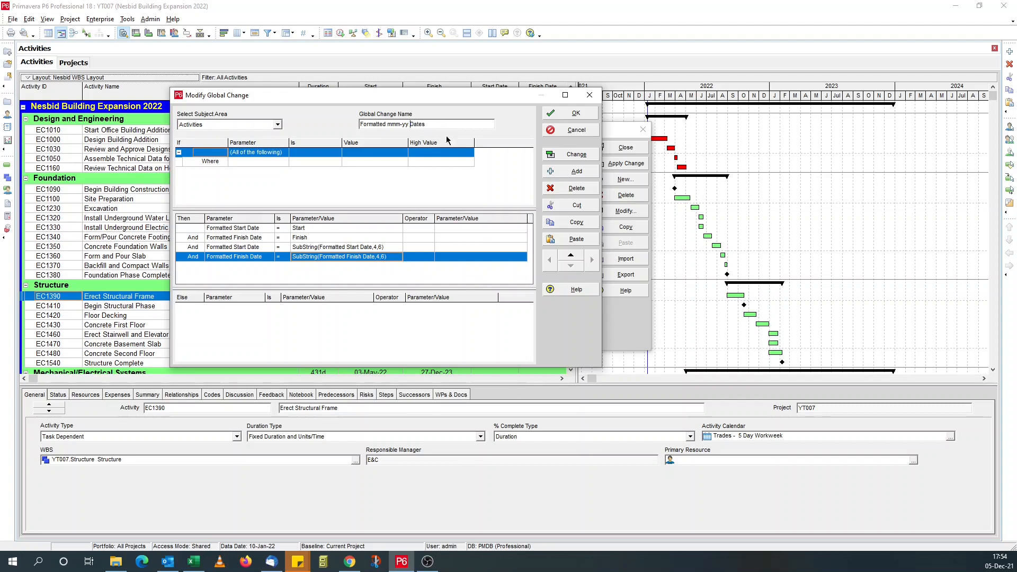
Run the global change and compare the full and trimmed dates of activity EC1000 in the maximized report
left_click(575, 155)
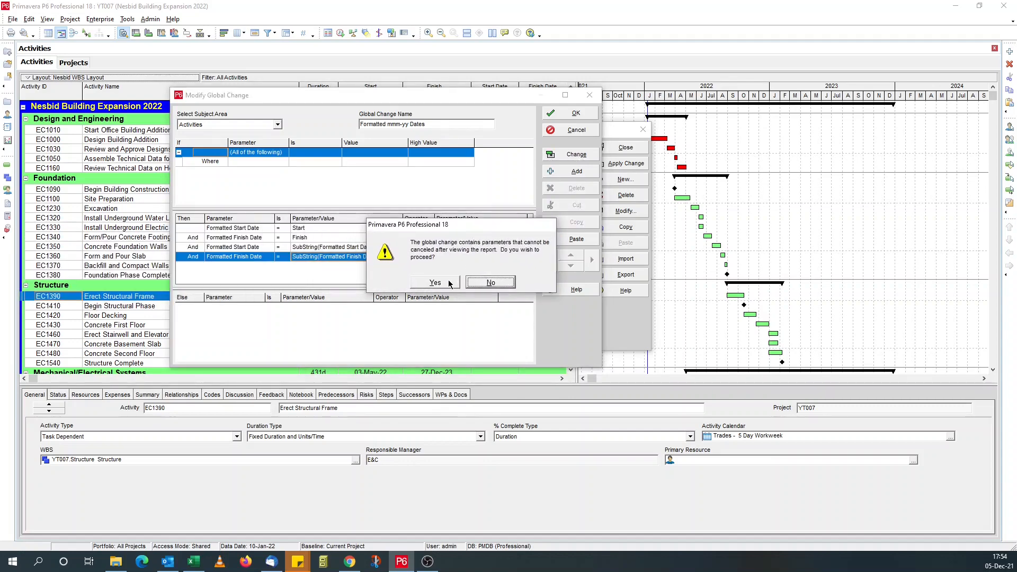
left_click(435, 282)
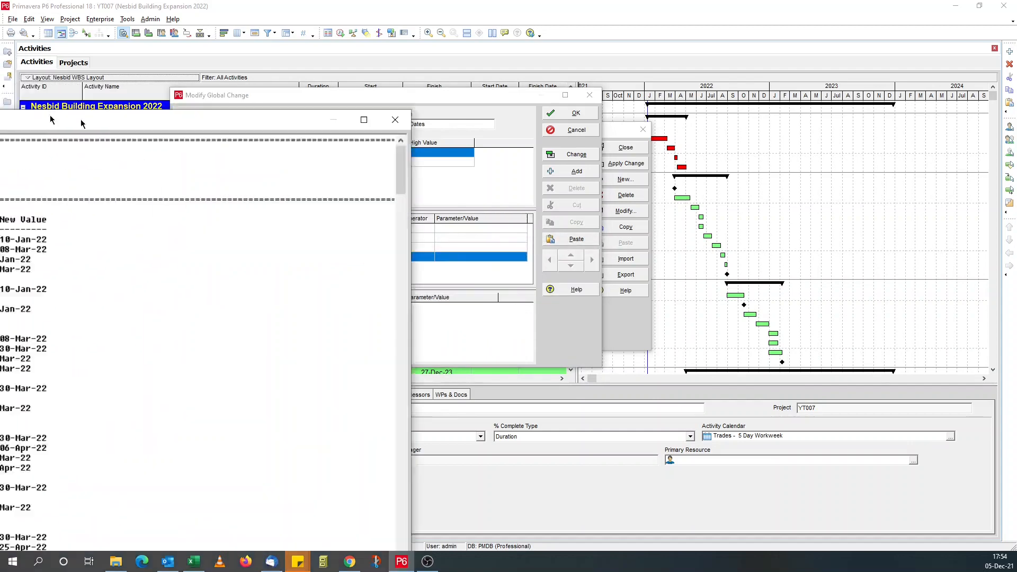
left_click_drag(85, 118, 624, 101)
double_click(624, 101)
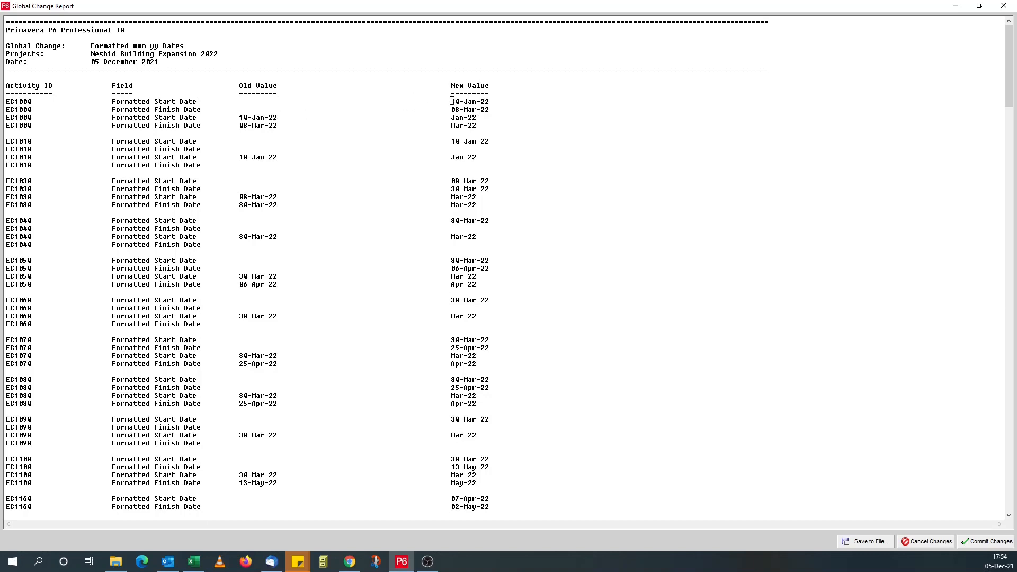
left_click_drag(452, 101, 491, 110)
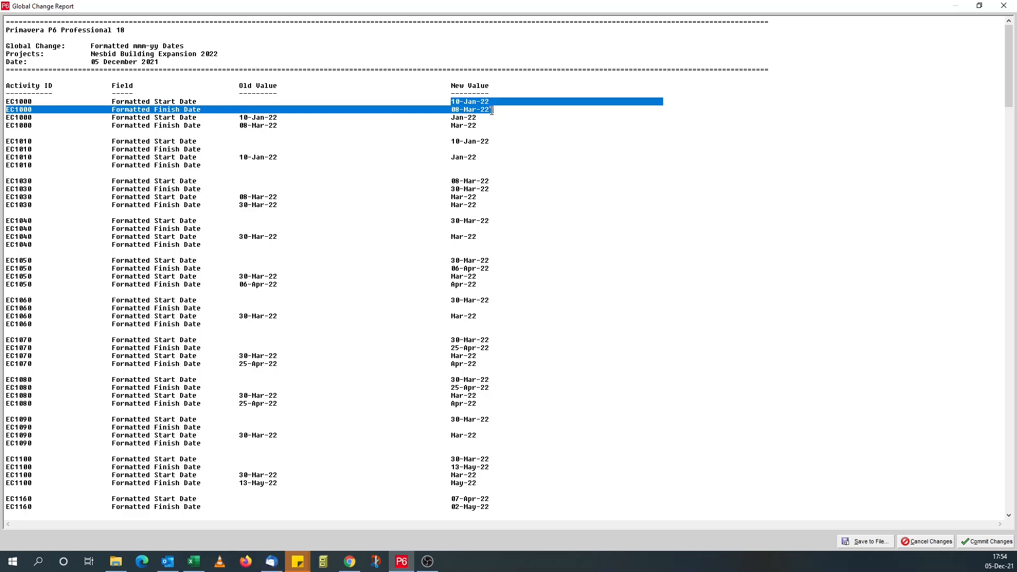
left_click(452, 118)
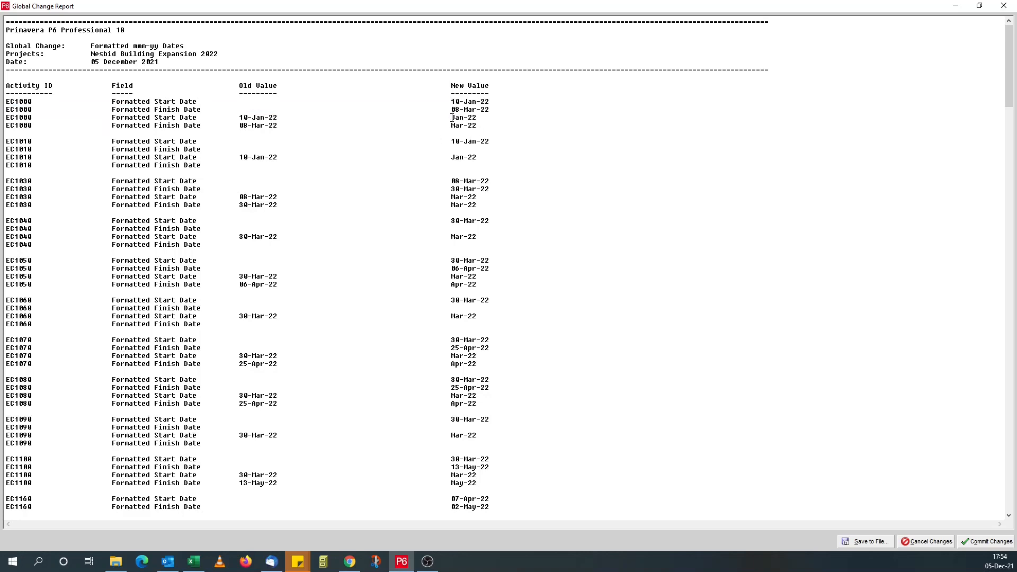
left_click_drag(452, 118, 481, 121)
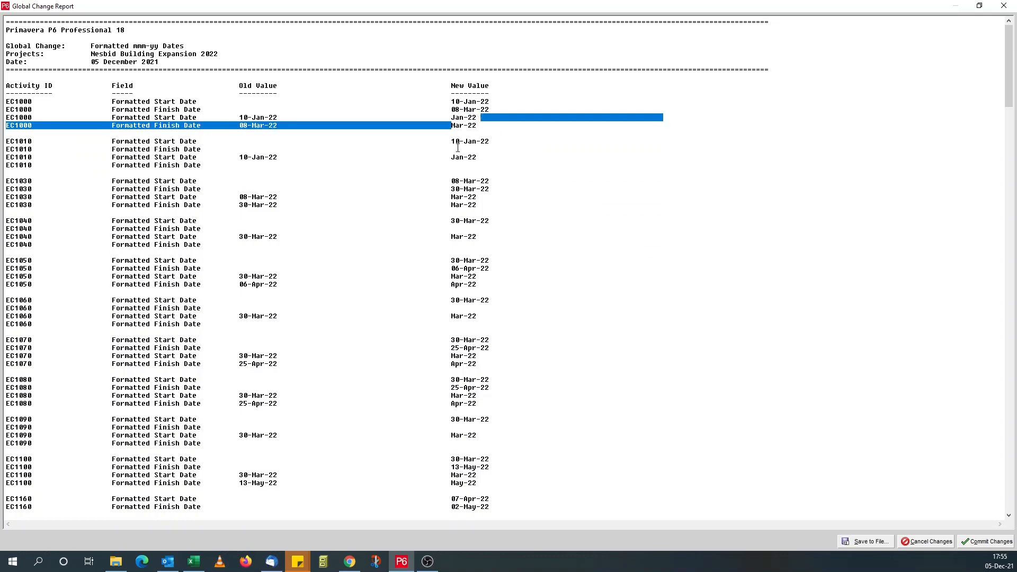
Commit the changes without saving the log file, and save the global change and close the Global Change list
left_click(977, 543)
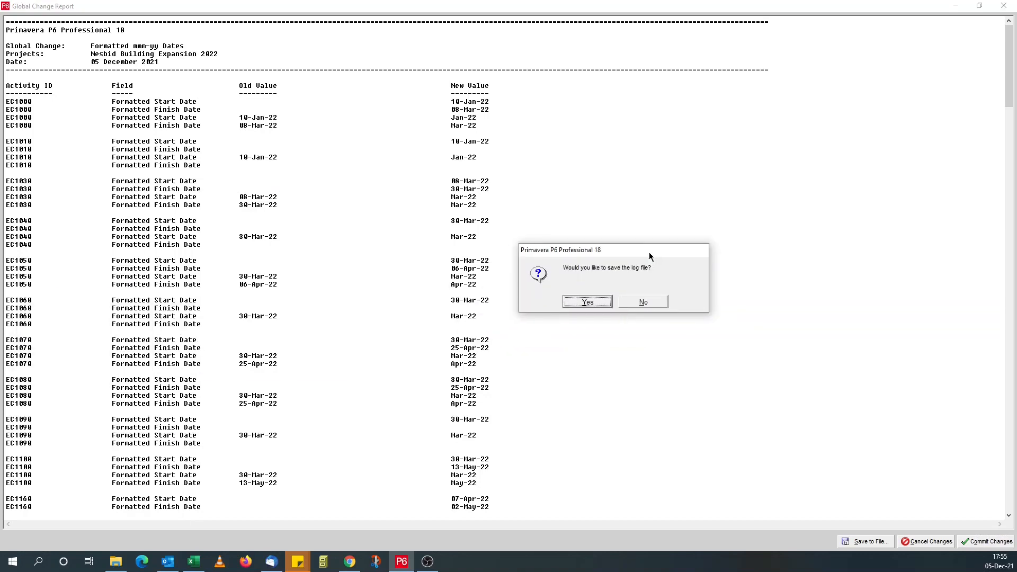
left_click(639, 303)
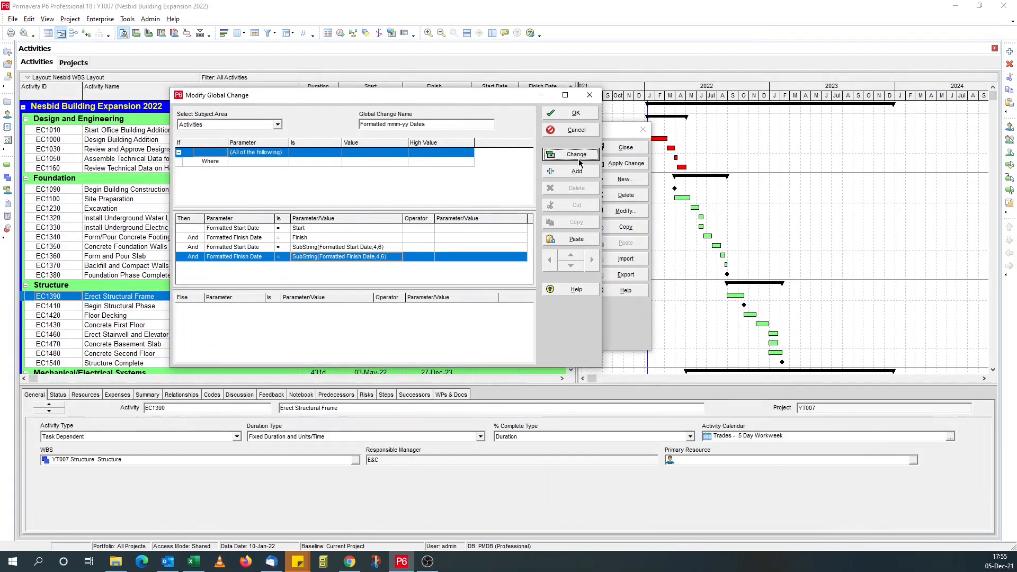
left_click(563, 114)
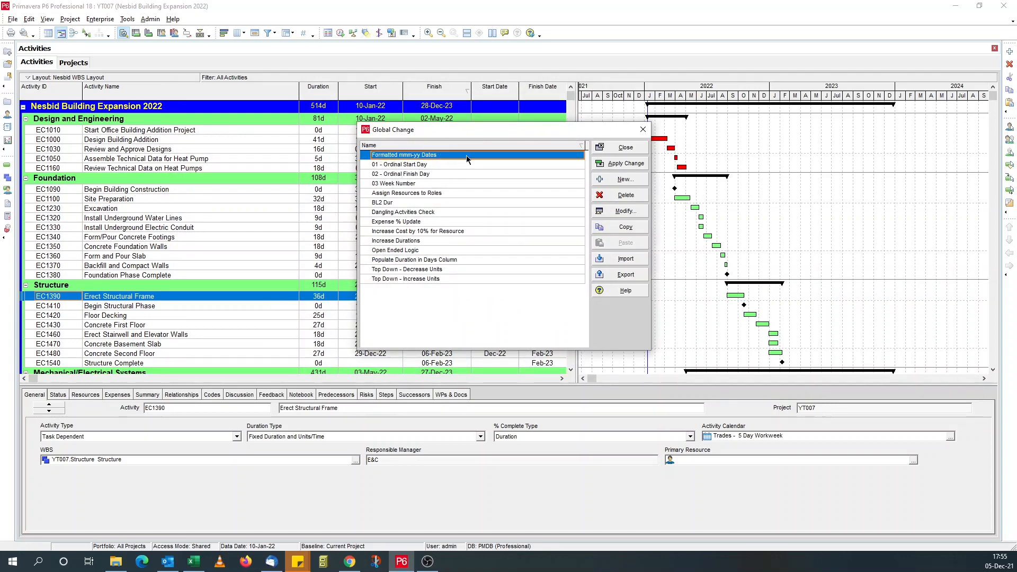
left_click(617, 153)
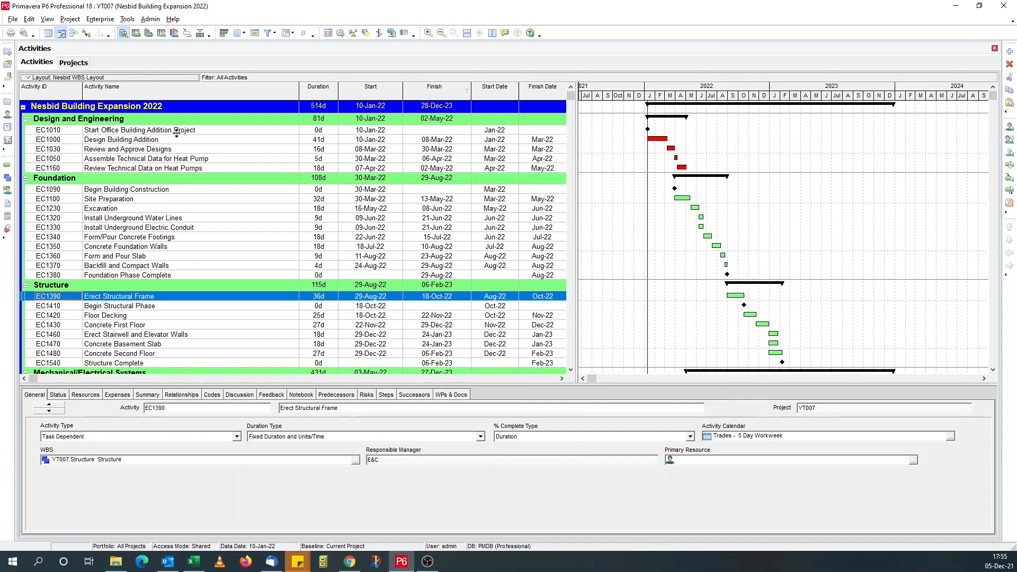
Remove the original Start and Finish columns from the activity table, keeping the formatted Start Date and Finish Date columns
left_click(236, 34)
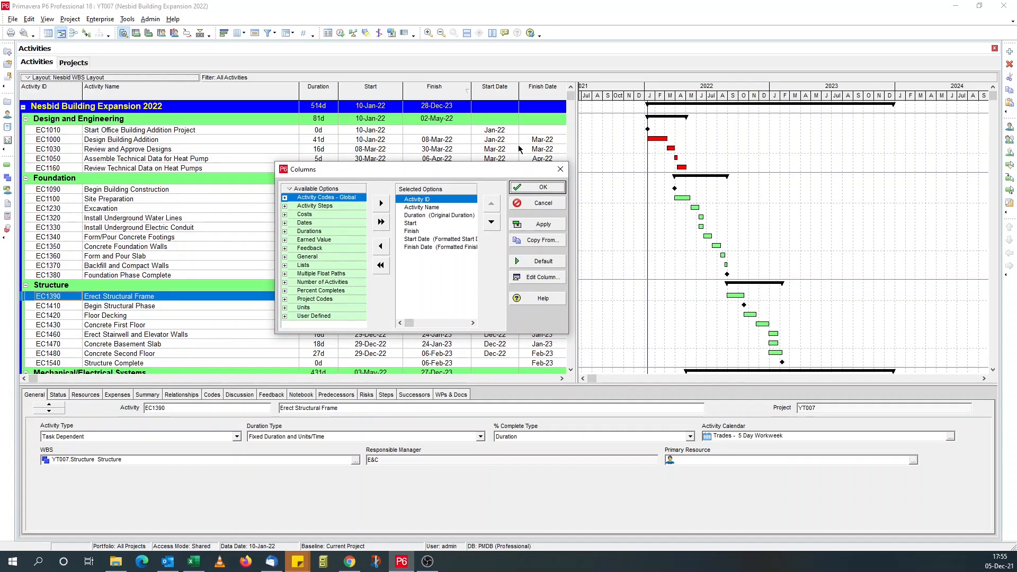
left_click(422, 225)
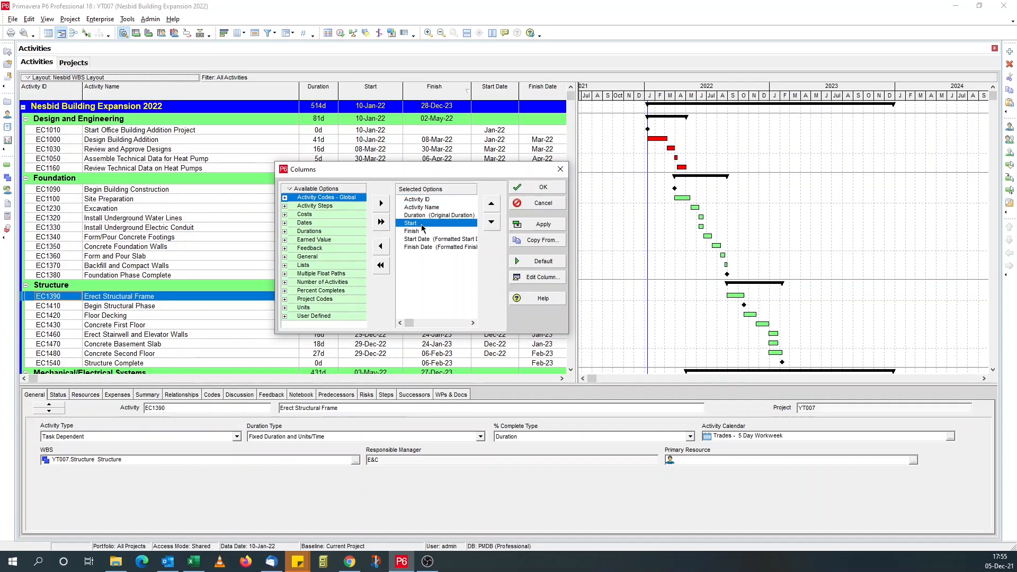
double_click(422, 224)
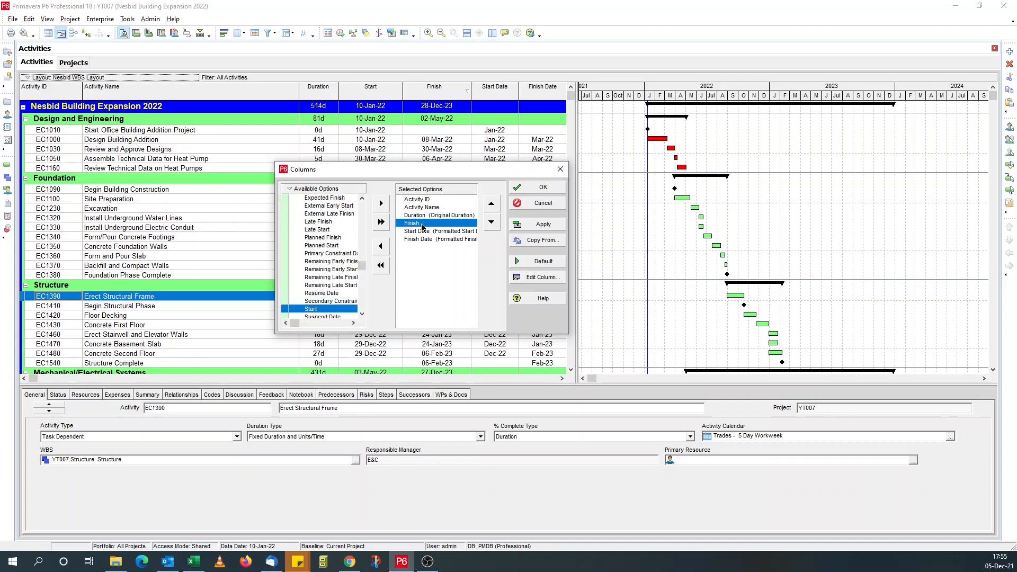
double_click(422, 225)
left_click(534, 226)
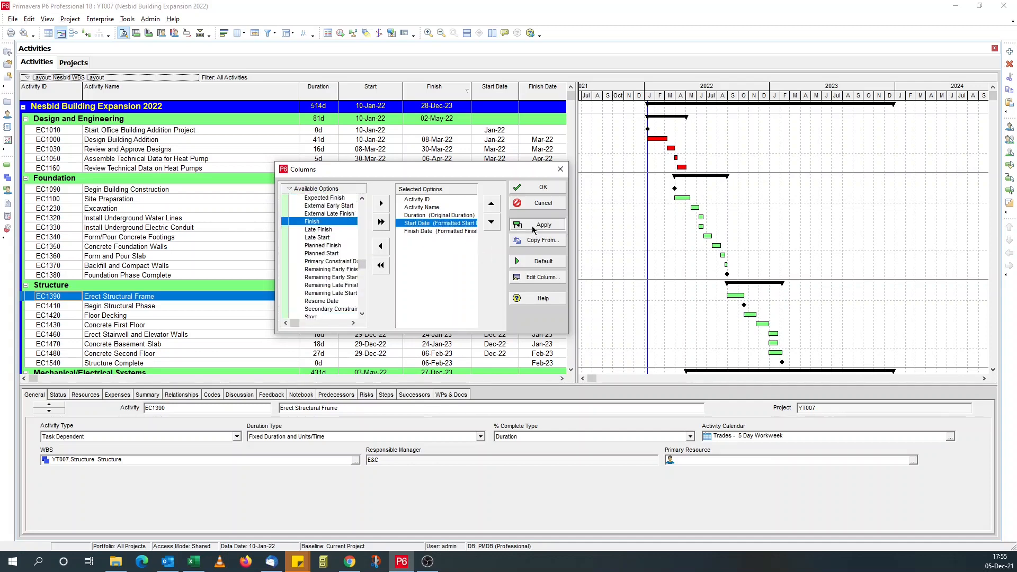
left_click(539, 187)
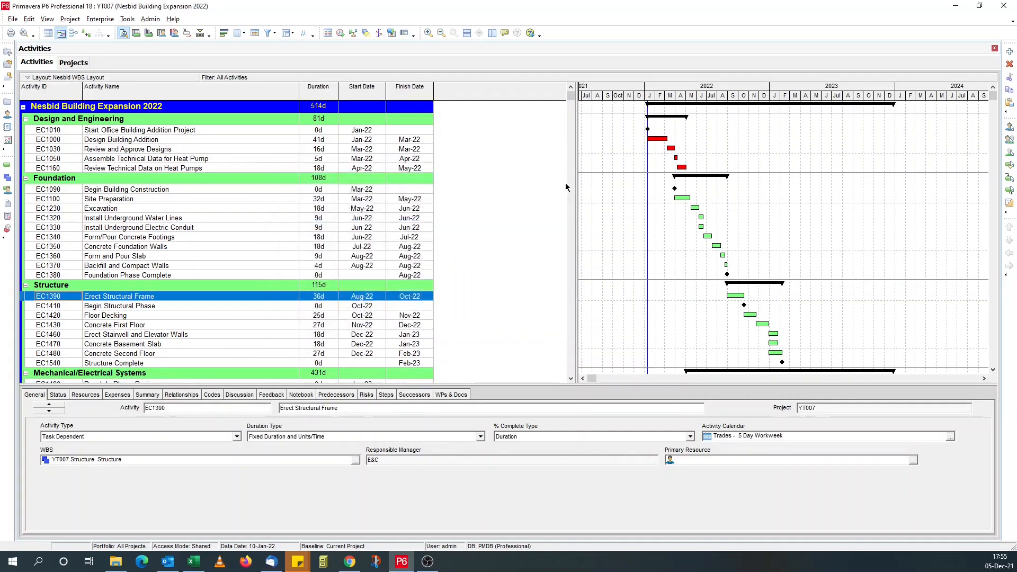
Narrow the activity table to end just after the Finish Date column and review the formatted dates of the activities further down
left_click_drag(575, 180, 452, 193)
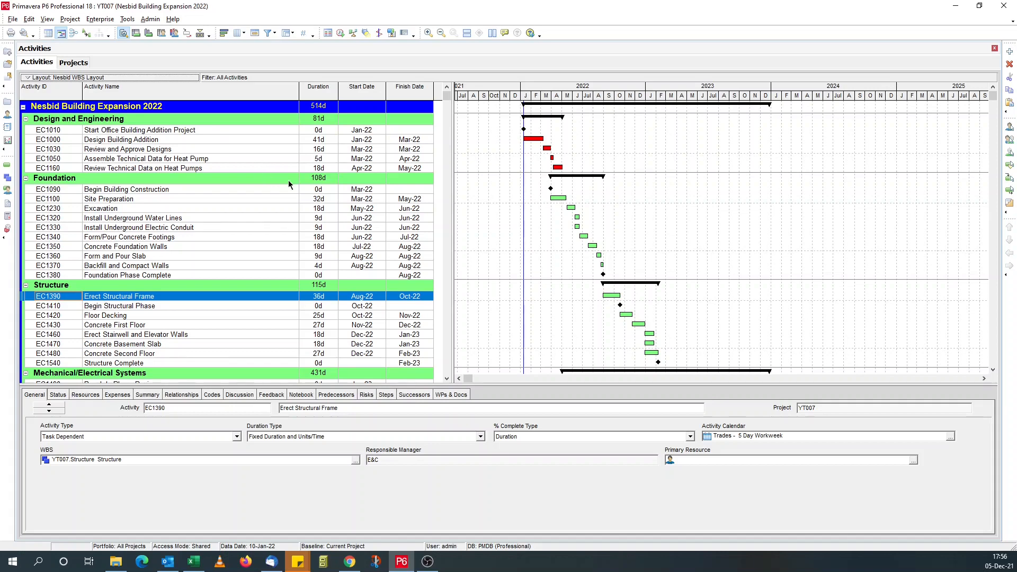
left_click(446, 378)
left_click_drag(447, 379, 465, 170)
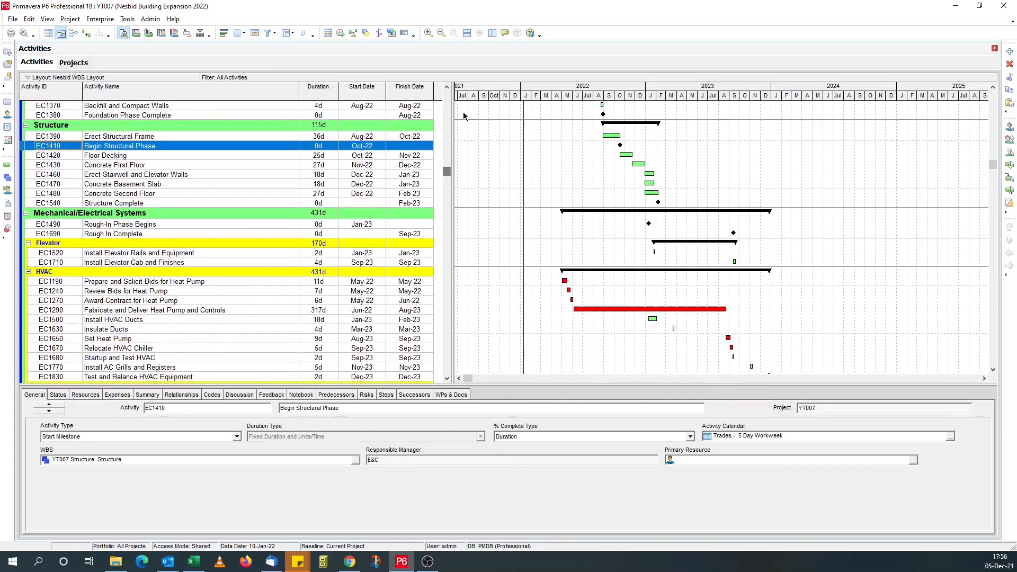
Save the current layout as a new project-level layout named "Formatted mmm-yy Dates"
left_click(33, 79)
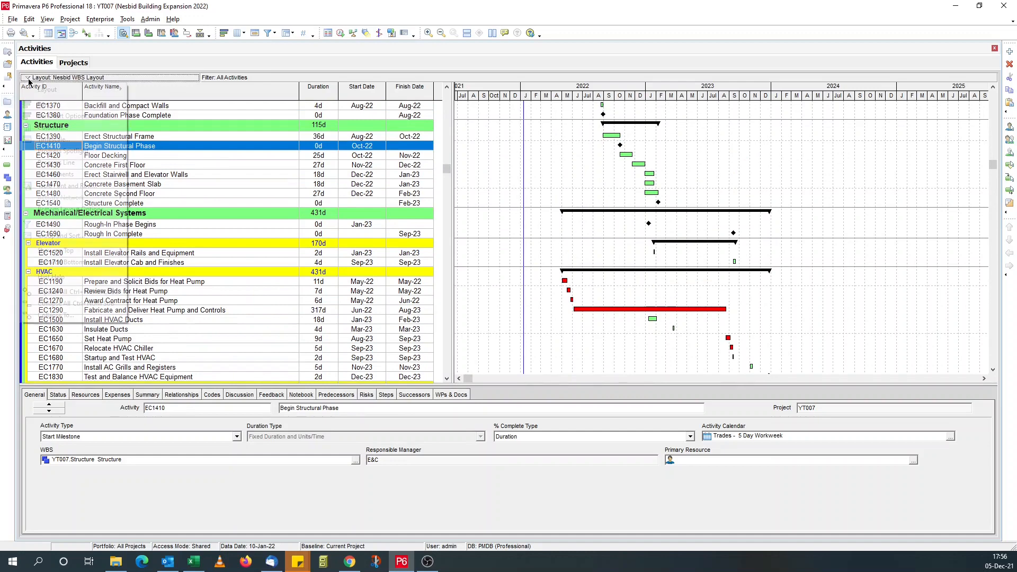
mouse_move(63, 92)
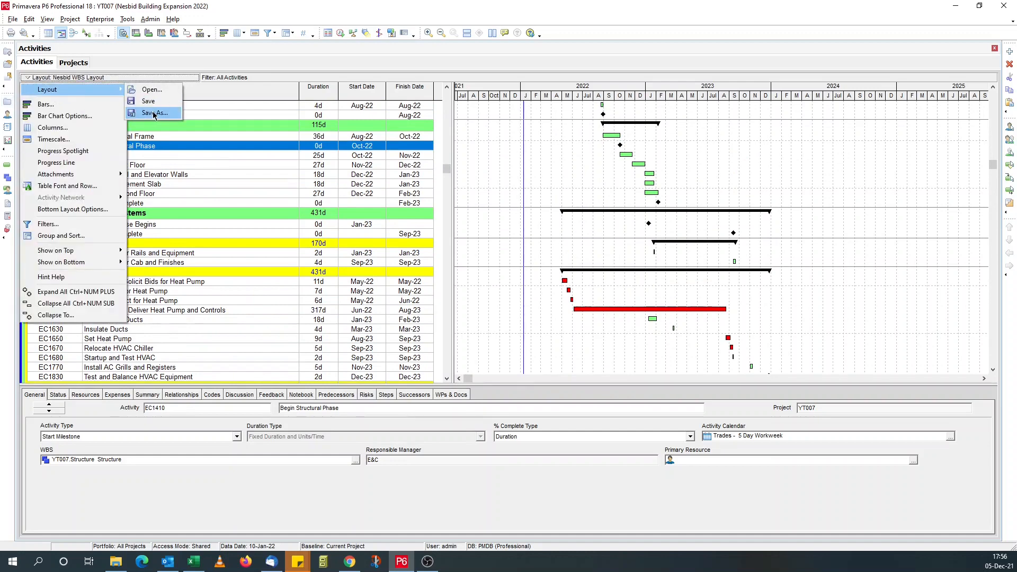
left_click(155, 114)
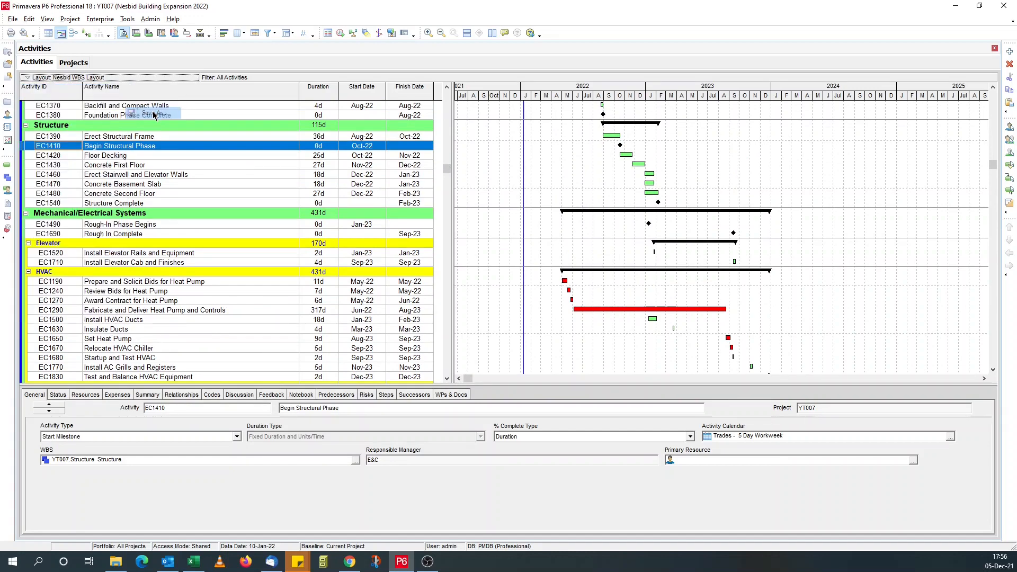
left_click(463, 236)
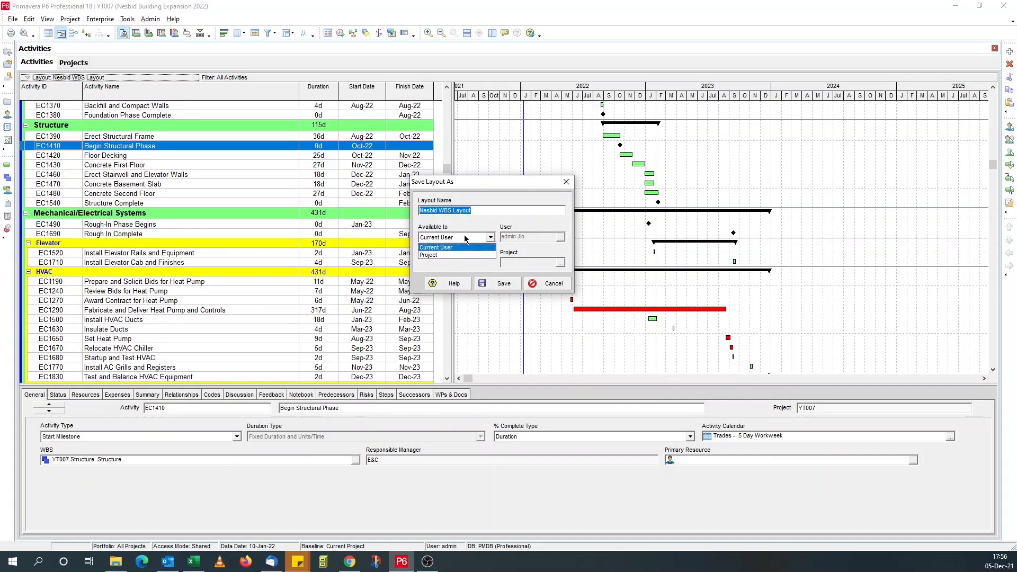
left_click(457, 258)
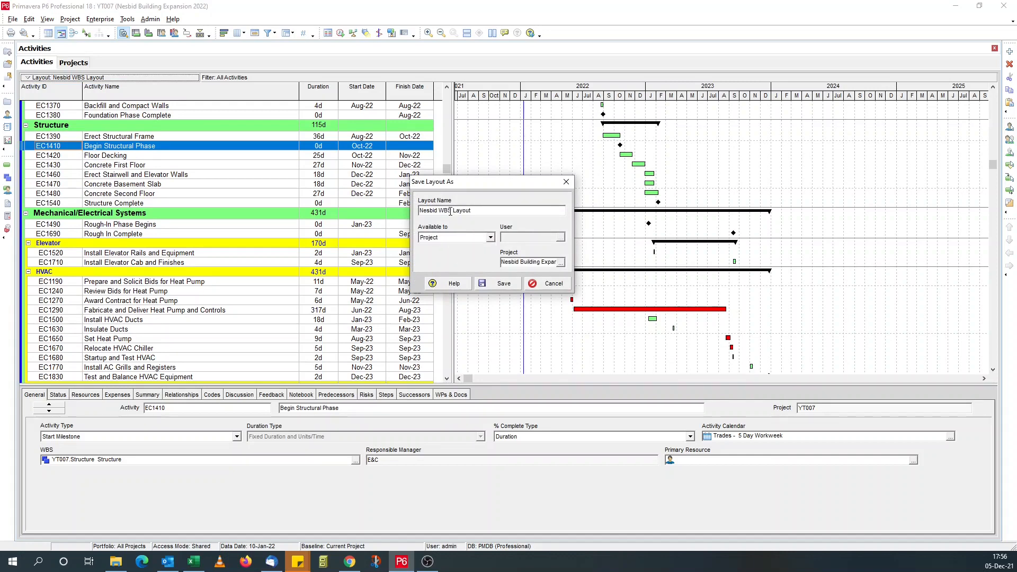
left_click_drag(468, 210, 280, 209)
type("Formatted mmm-yy Dates")
left_click(502, 285)
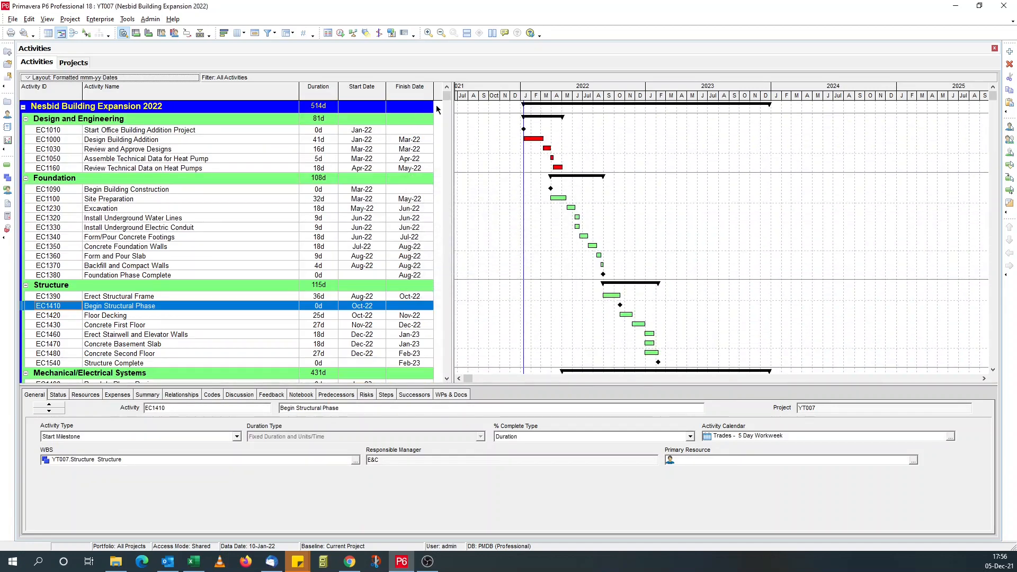
Preview the printout of the layout and exclude the Gantt Chart from the printed content in the page setup
left_click(23, 33)
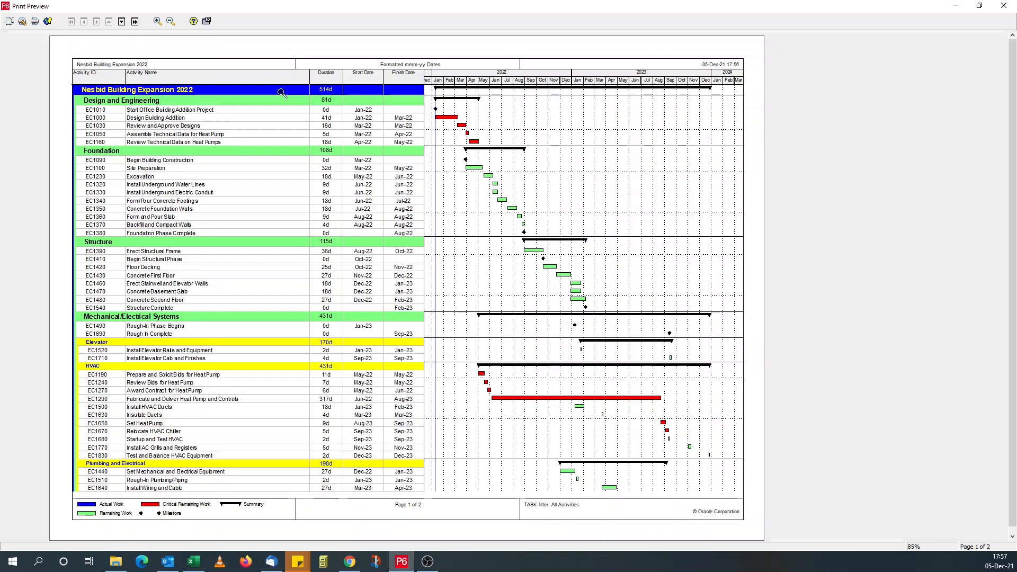
left_click(9, 21)
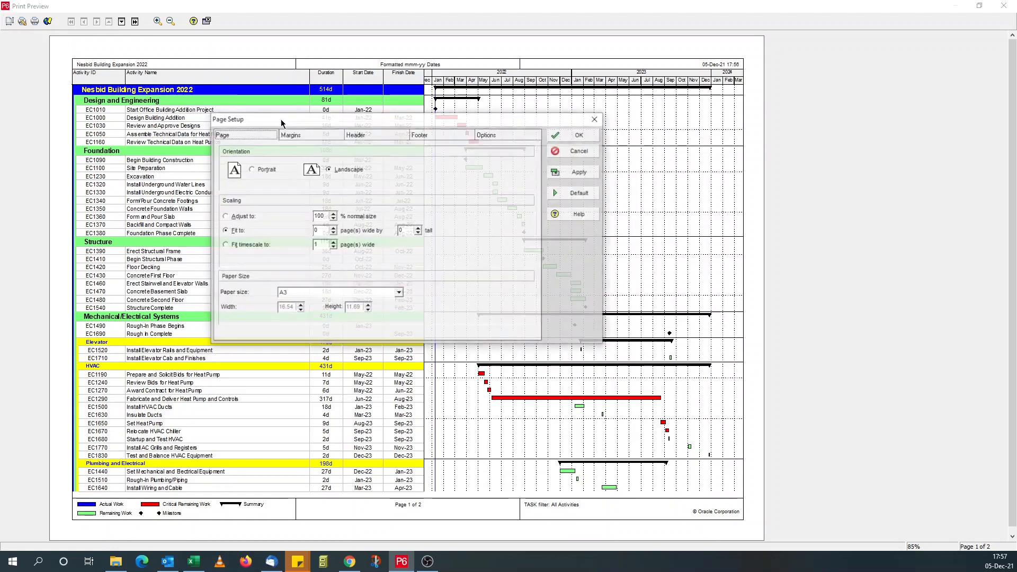
left_click(491, 136)
left_click(265, 244)
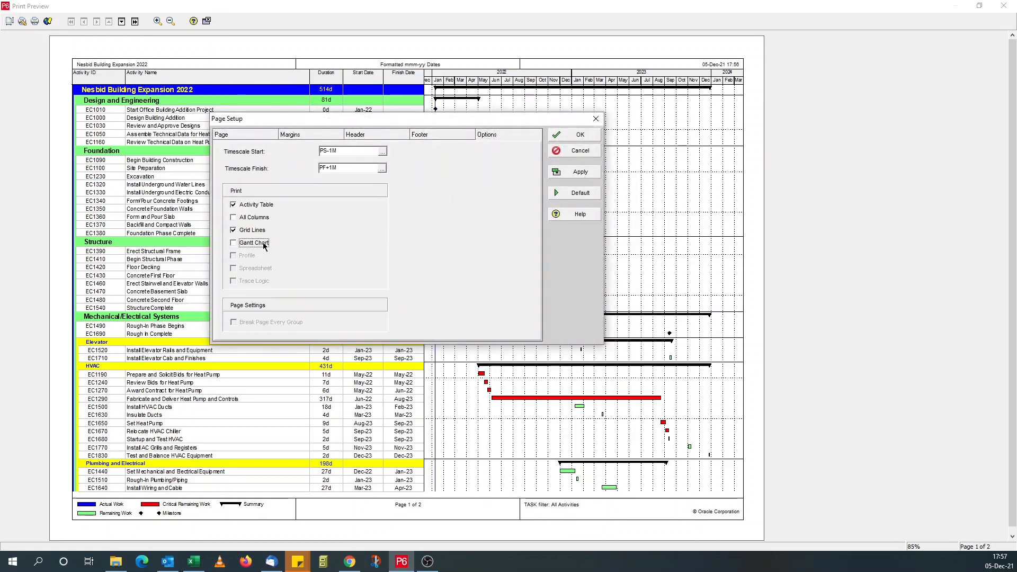
left_click(578, 171)
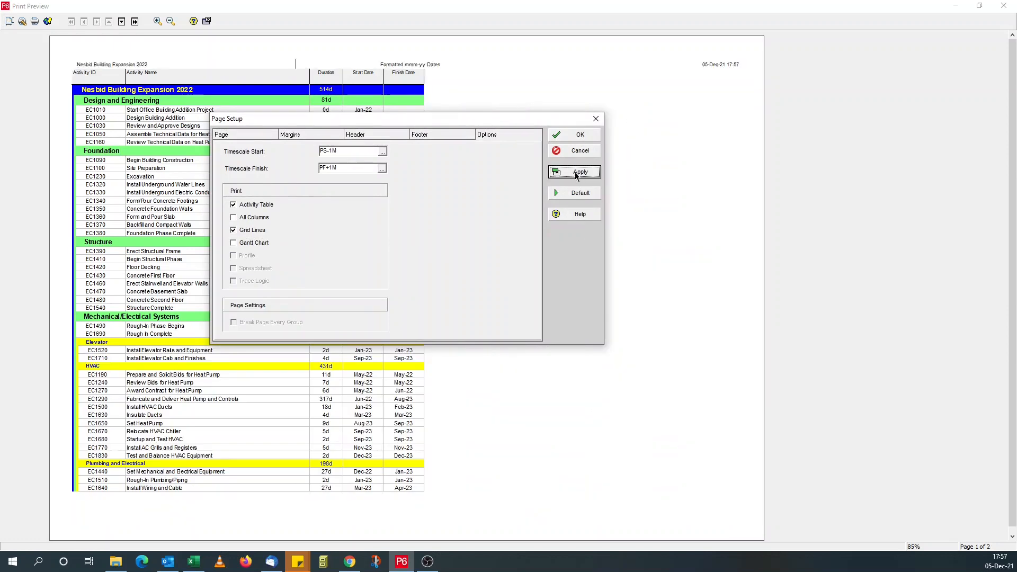
left_click(567, 136)
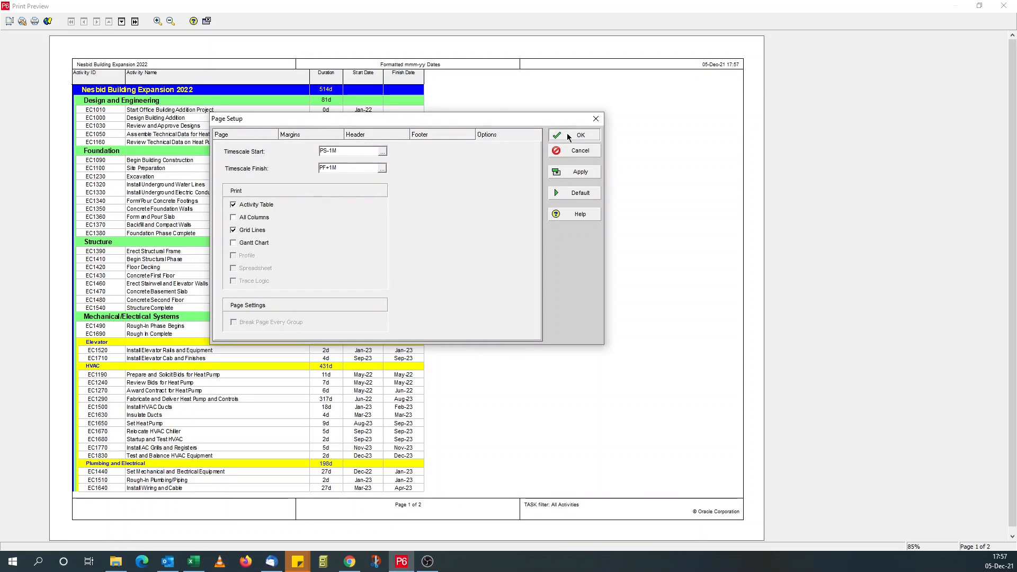
Set the page orientation to Portrait, apply it and close the page setup
left_click(246, 136)
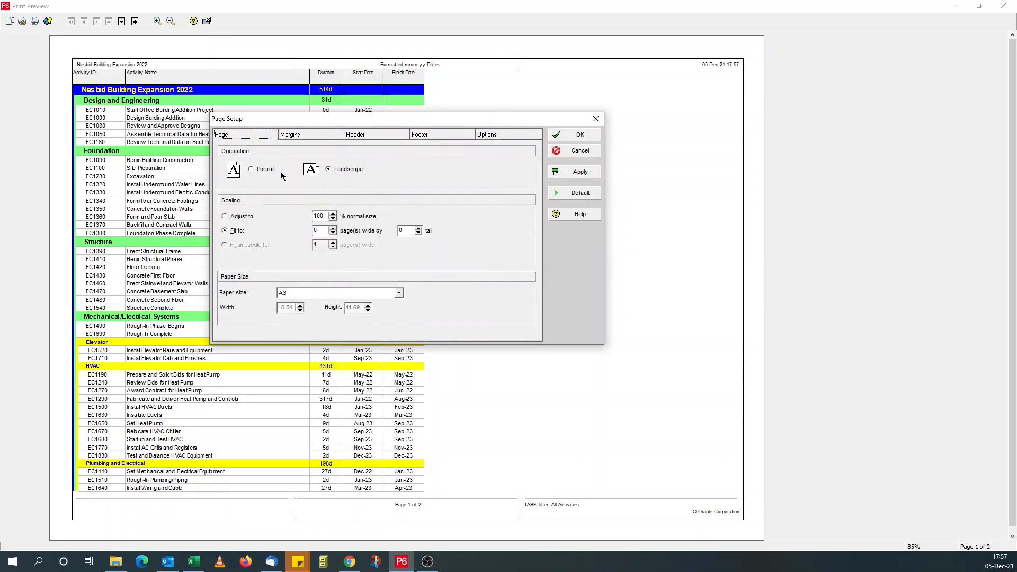
left_click(262, 169)
left_click(580, 175)
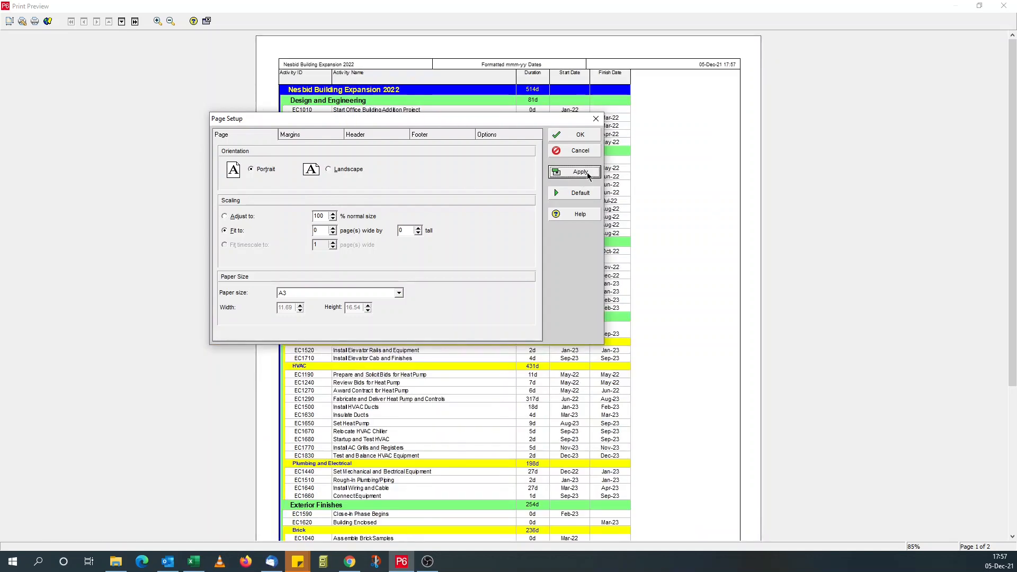
left_click(586, 175)
left_click(573, 136)
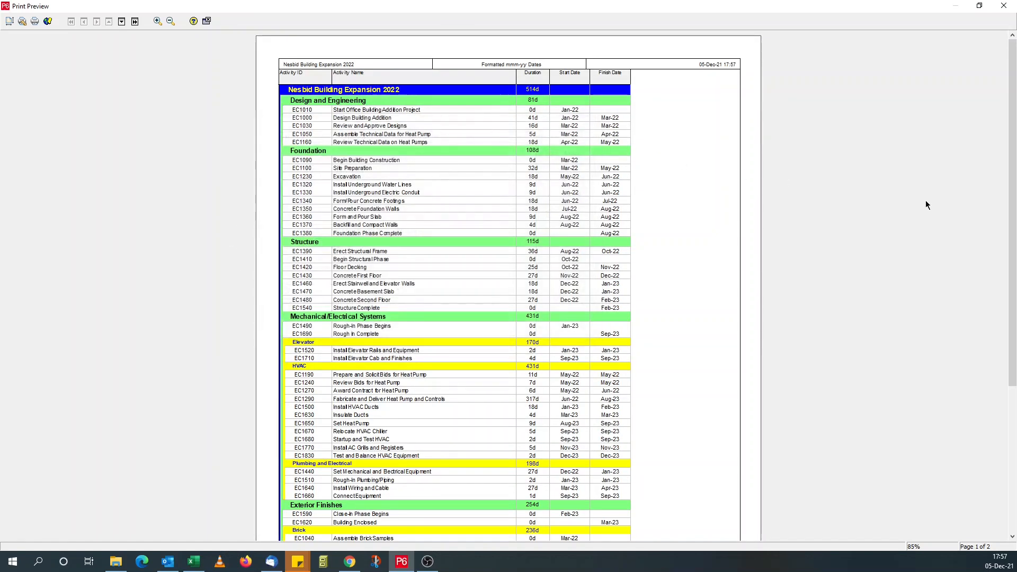
Review the rest of the previewed page, check the print options without printing, and close the print preview
scroll(1007, 170, "down", 5)
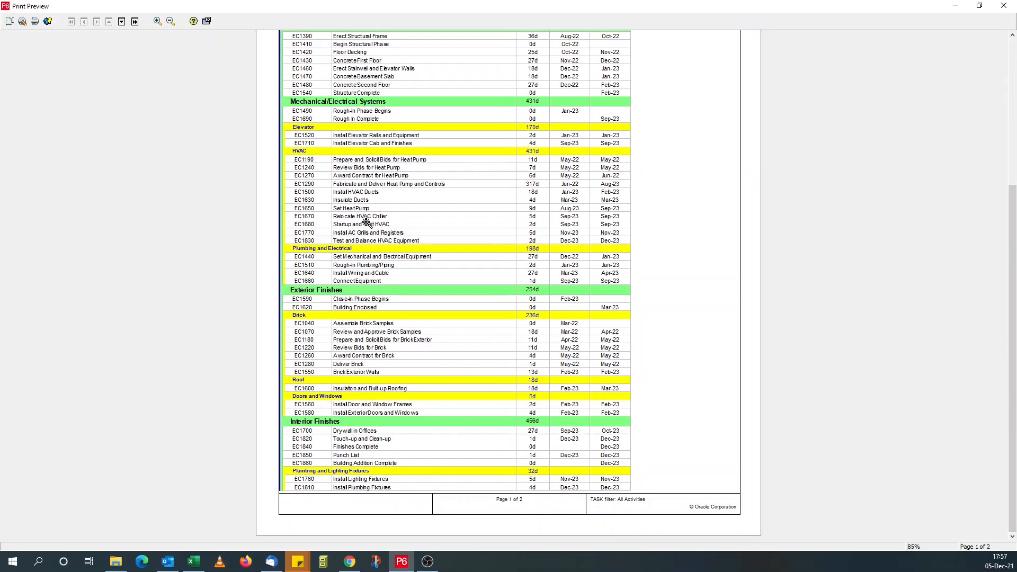
left_click(34, 21)
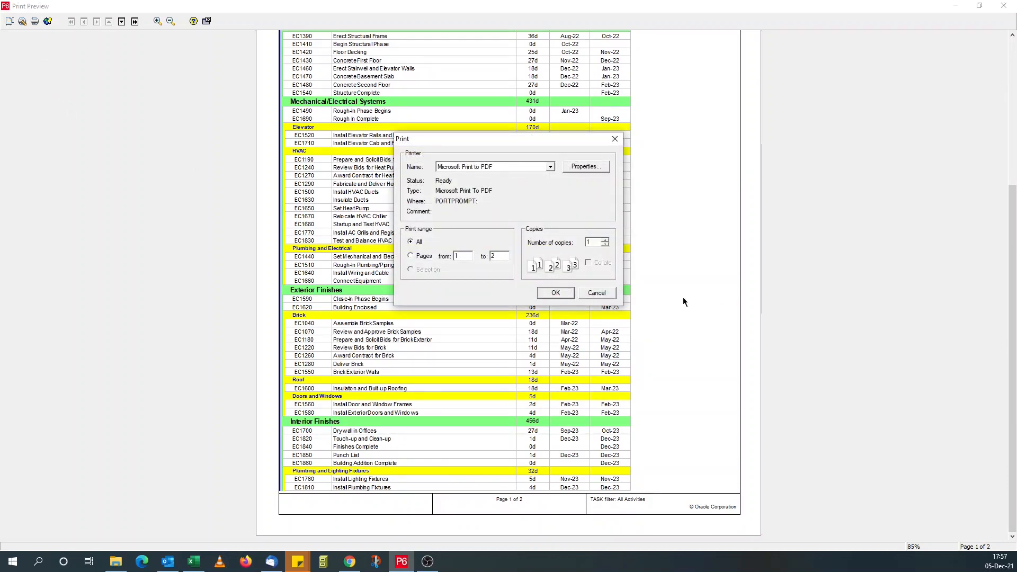
left_click(602, 294)
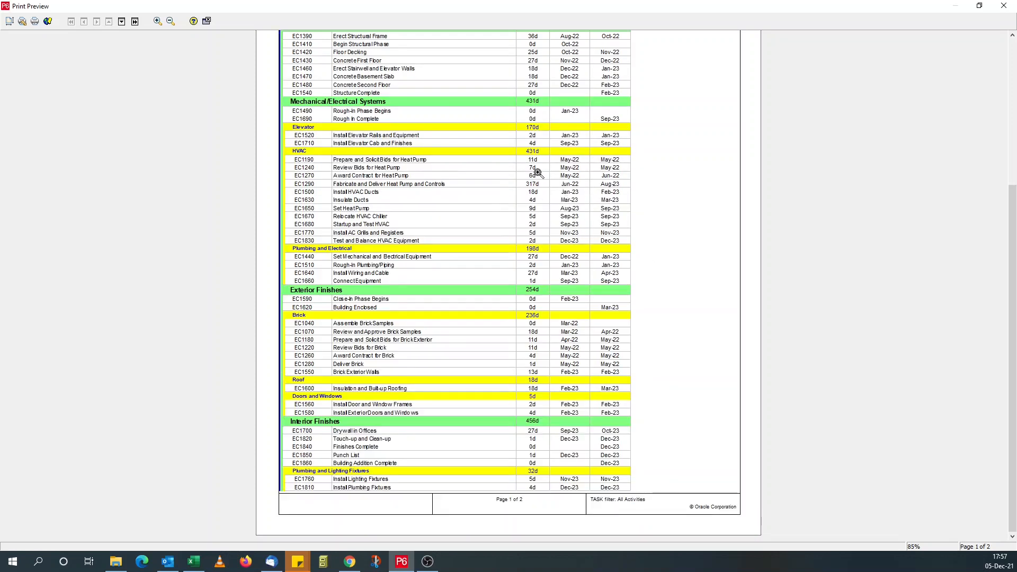
left_click(206, 23)
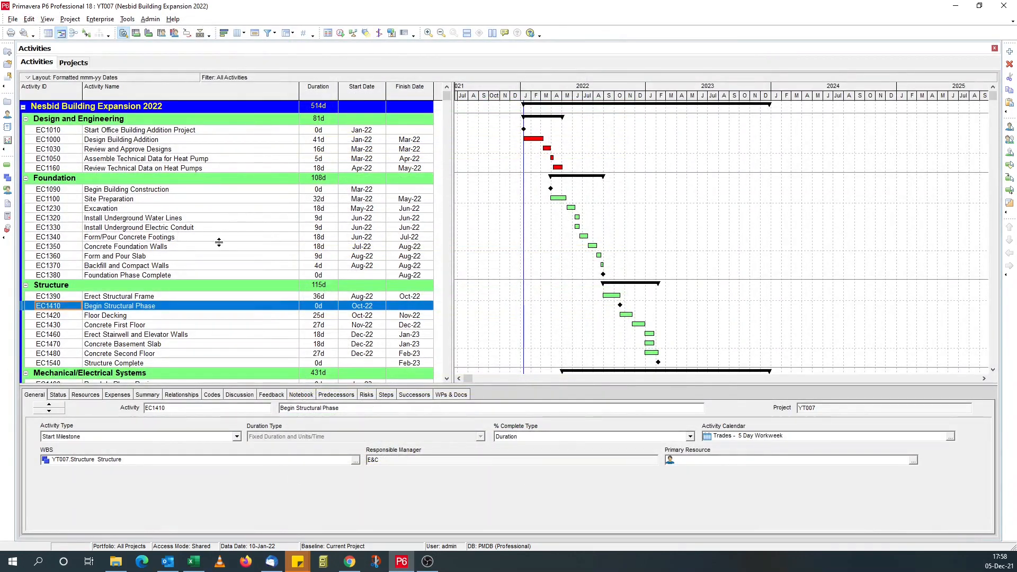
Look over the activities further down and save the changes to the current layout
scroll(245, 239, "down", 7)
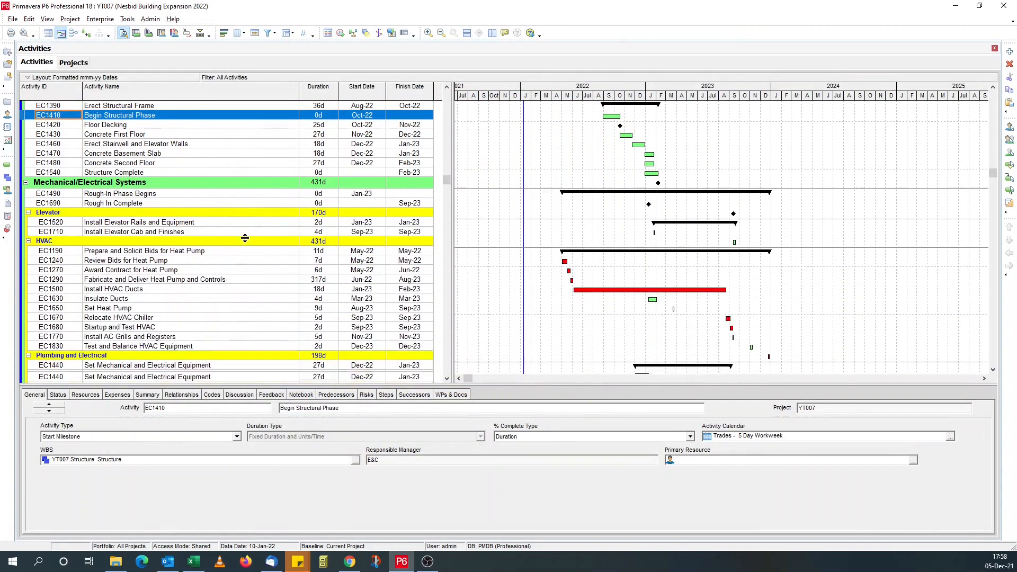
scroll(244, 238, "down", 4)
left_click(29, 78)
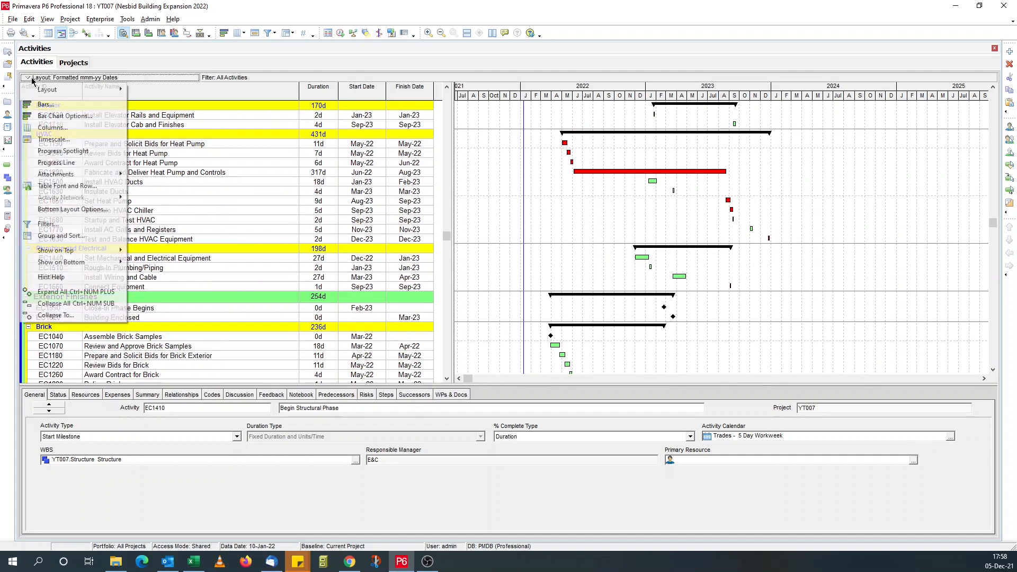
mouse_move(45, 89)
left_click(152, 102)
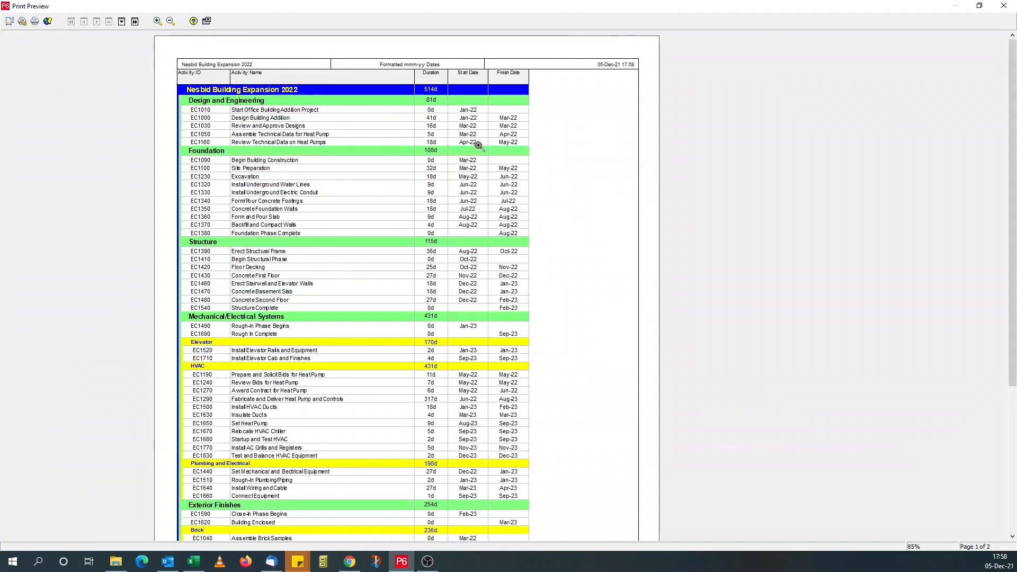
Check the print preview once more, close it and examine the formatted dates of the HVAC to Brick activities
left_click(206, 21)
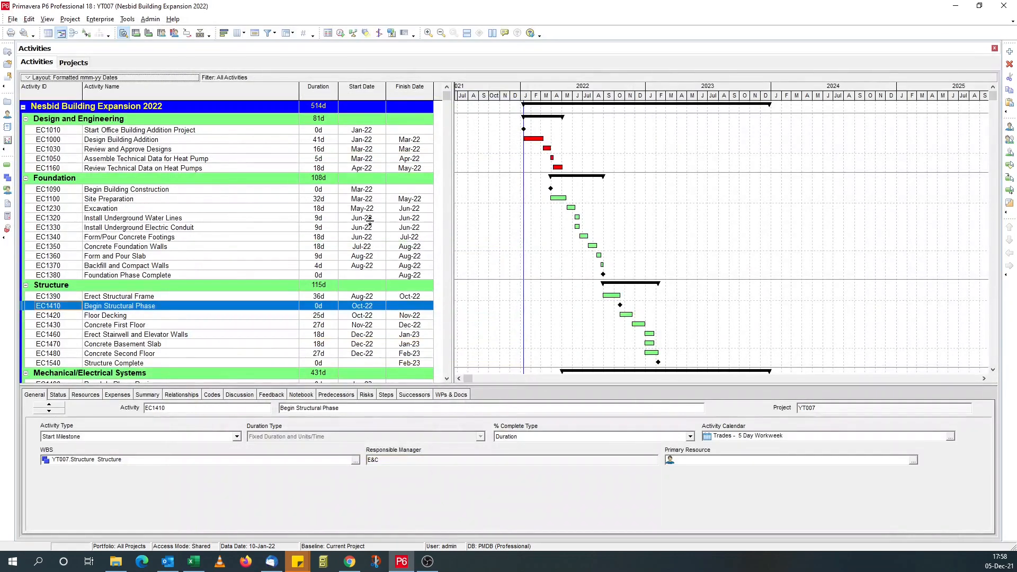
left_click(447, 378)
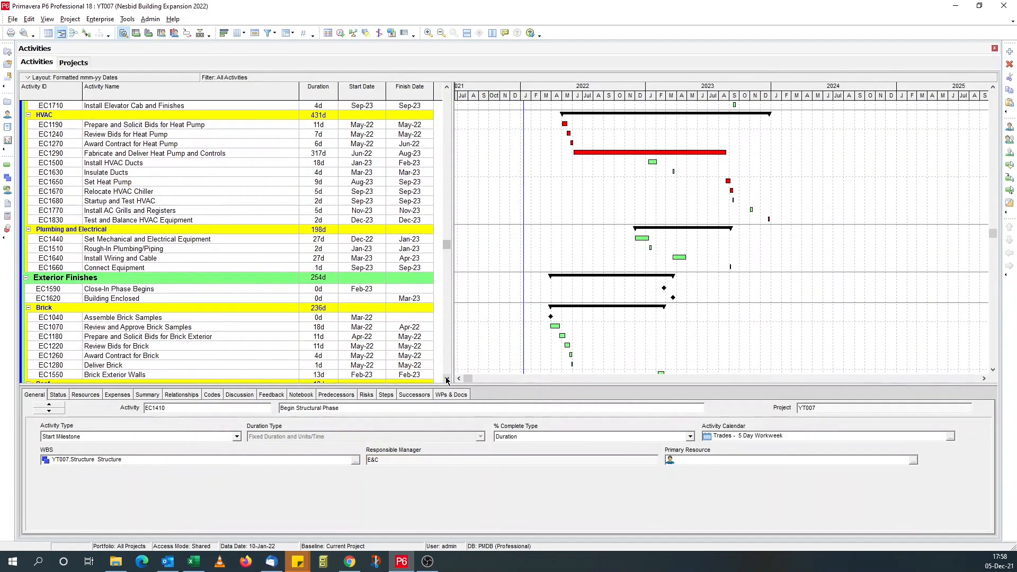